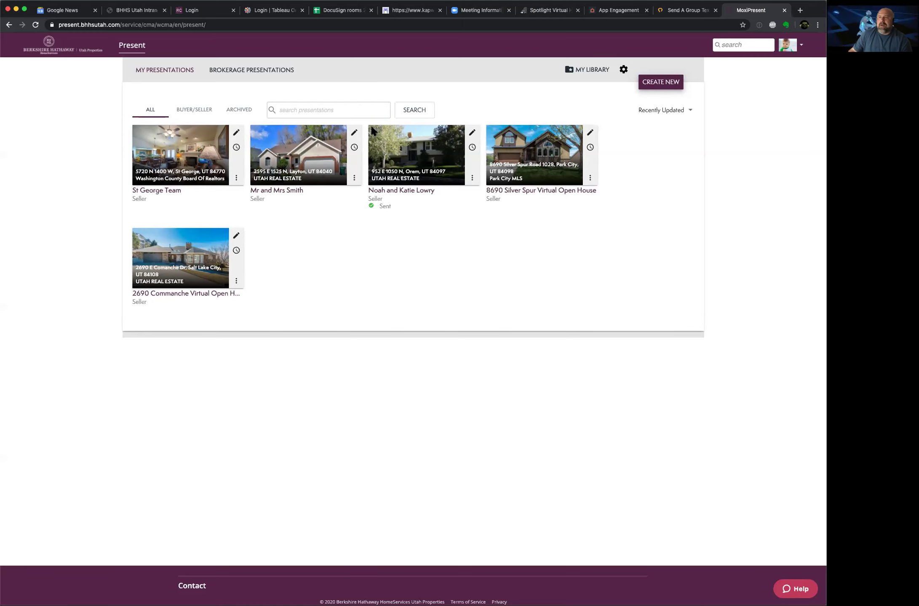
# Step: Switch from MoxiPresent to the BHHS Utah Intranet browser tab
pyautogui.click(142, 12)
# Step: Open the Intranet welcome page, then go back to the MoxiPresent tab
pyautogui.click(49, 83)
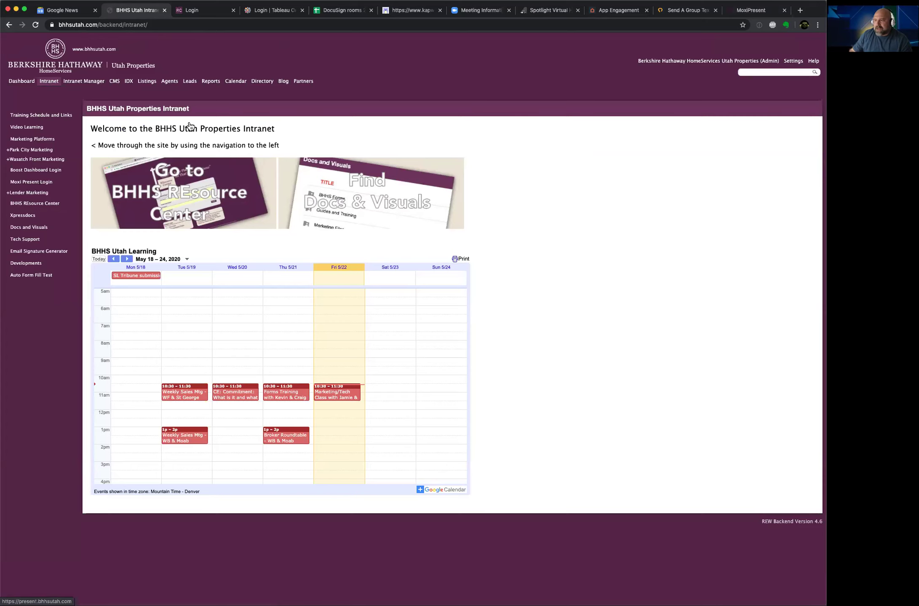
pyautogui.click(751, 12)
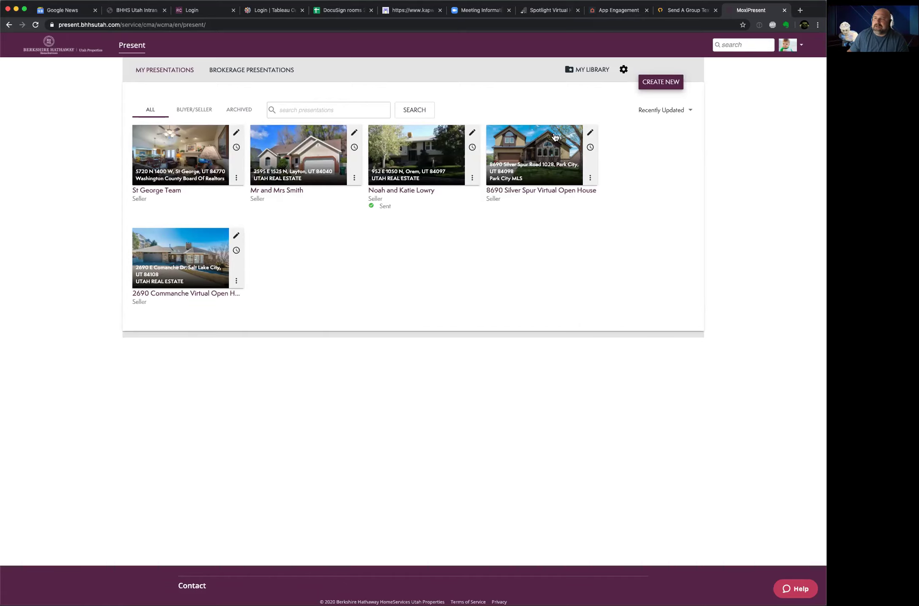
# Step: Start a new presentation with CREATE NEW on My Presentations
pyautogui.click(662, 83)
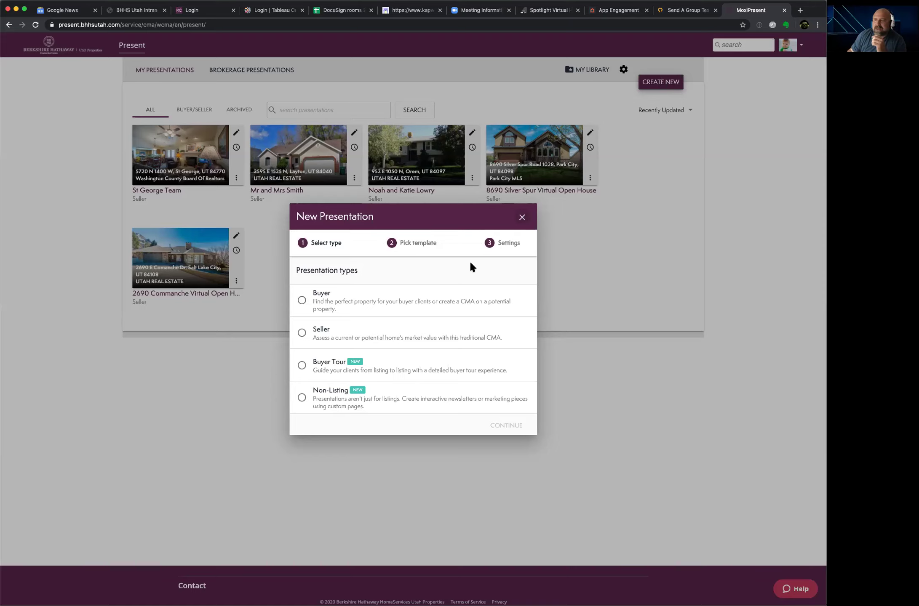
# Step: Choose the Buyer Tour type and accept the Default buyer tour template
pyautogui.click(303, 368)
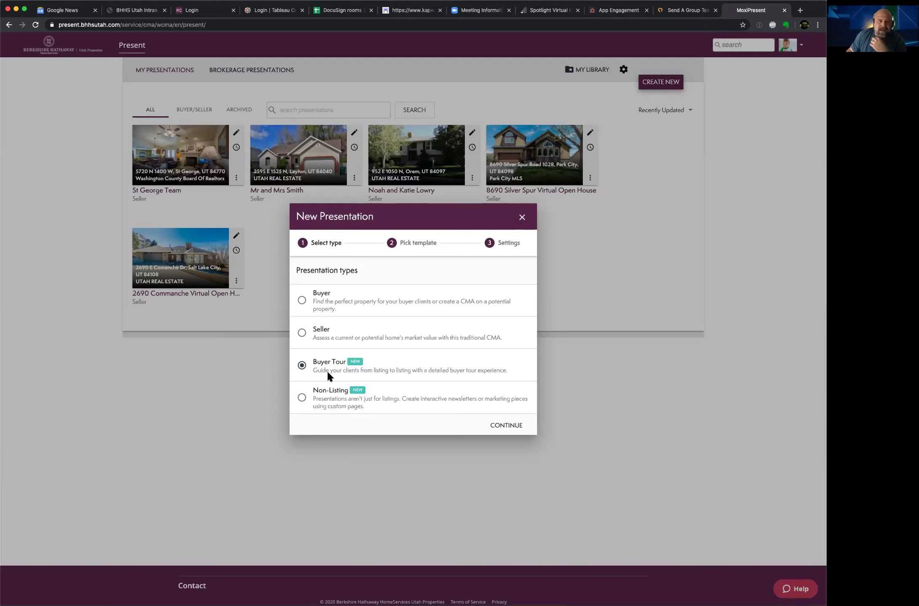
pyautogui.click(505, 426)
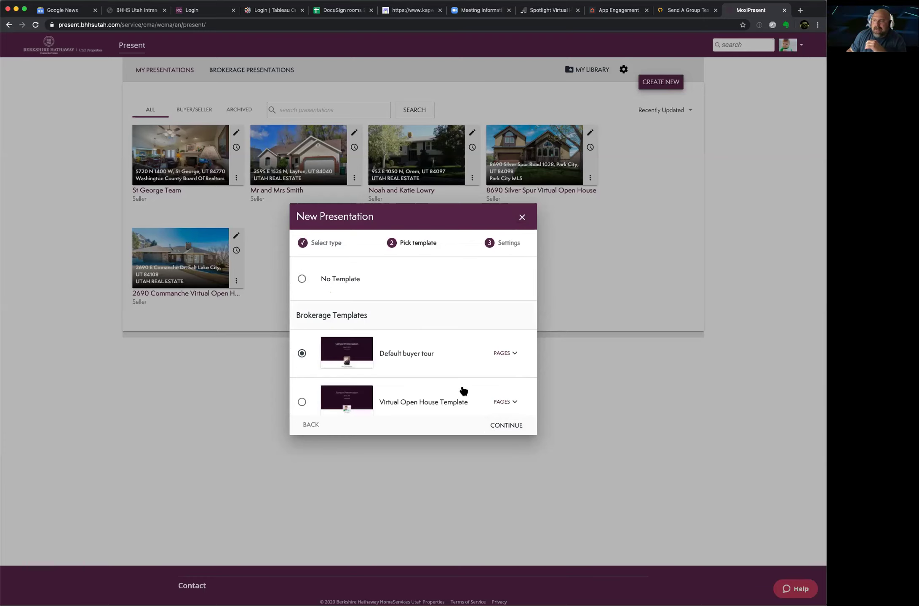
pyautogui.scroll(-2, 463, 391)
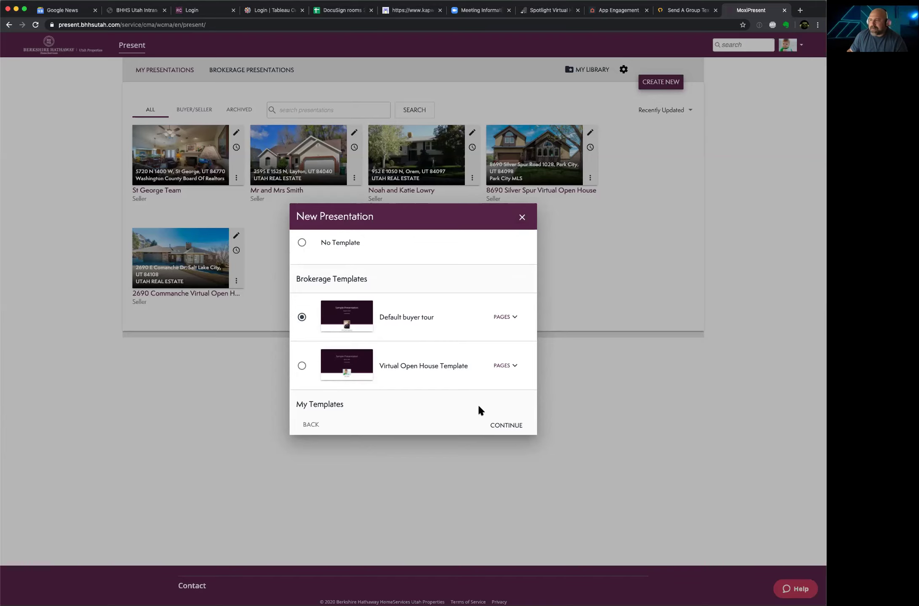
pyautogui.click(507, 427)
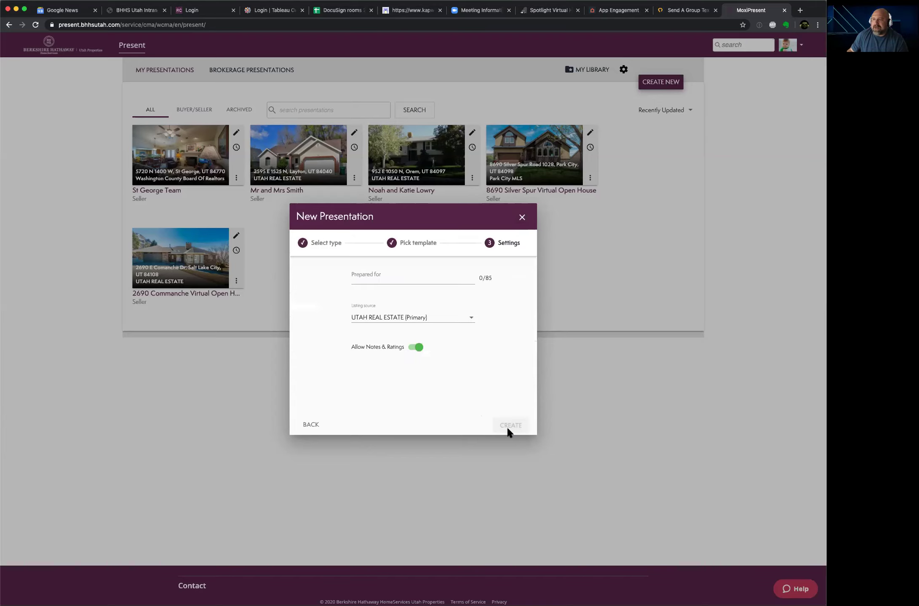
# Step: Prepare it for 'Tech Training Team', keeping UTAH REAL ESTATE (Primary) as listing source
pyautogui.click(366, 278)
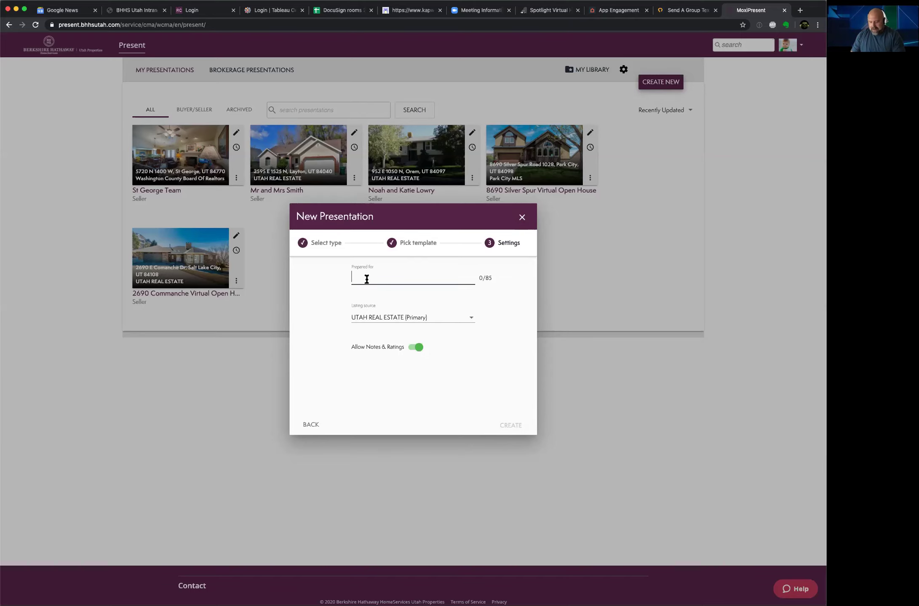
pyautogui.write('TE')
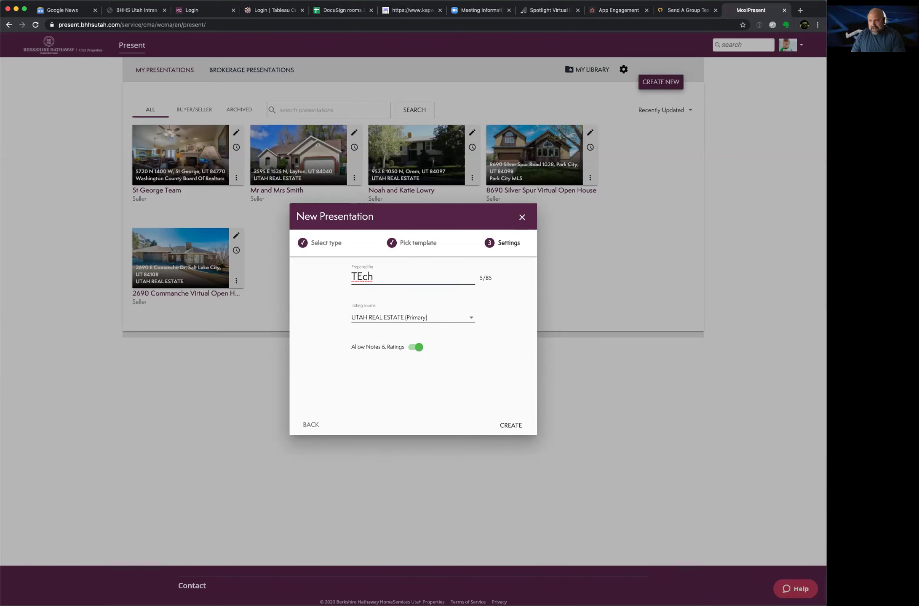
pyautogui.press('BackSpace')
pyautogui.write('ech TRa')
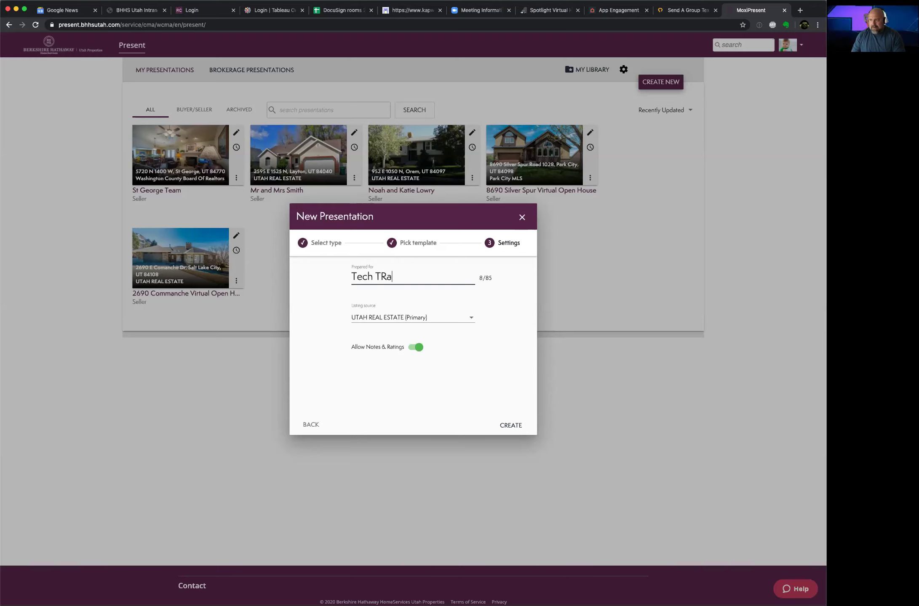
pyautogui.press('BackSpace')
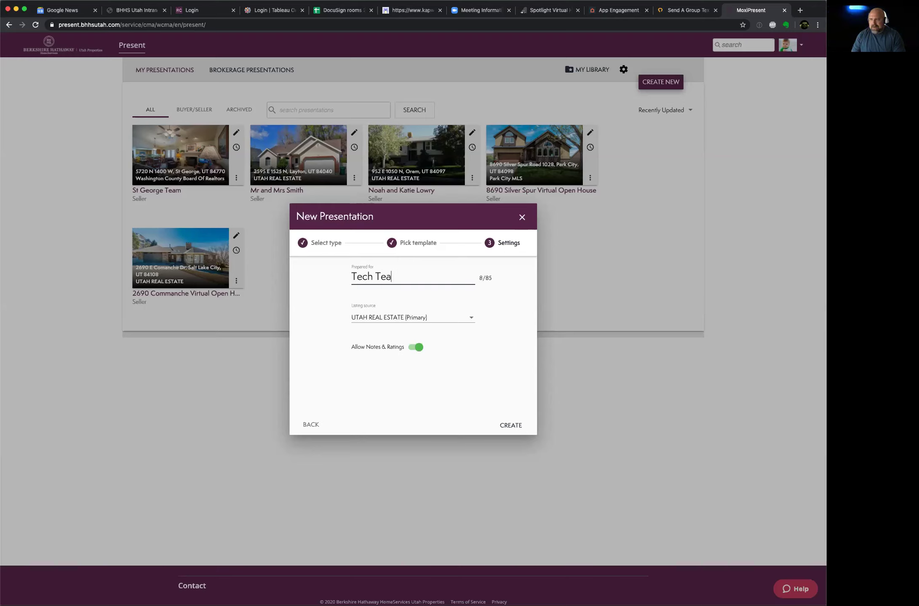
pyautogui.write('raini')
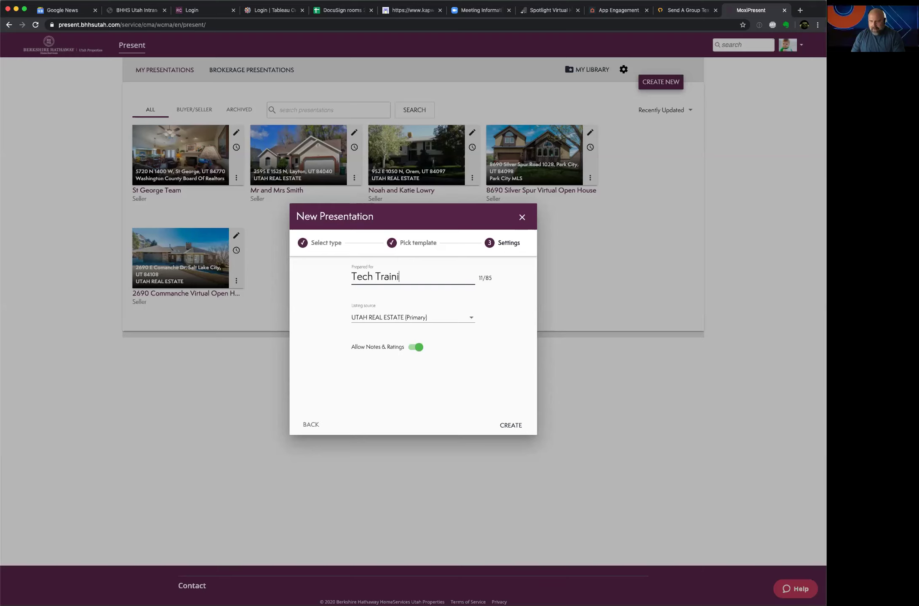
pyautogui.write('ng Team')
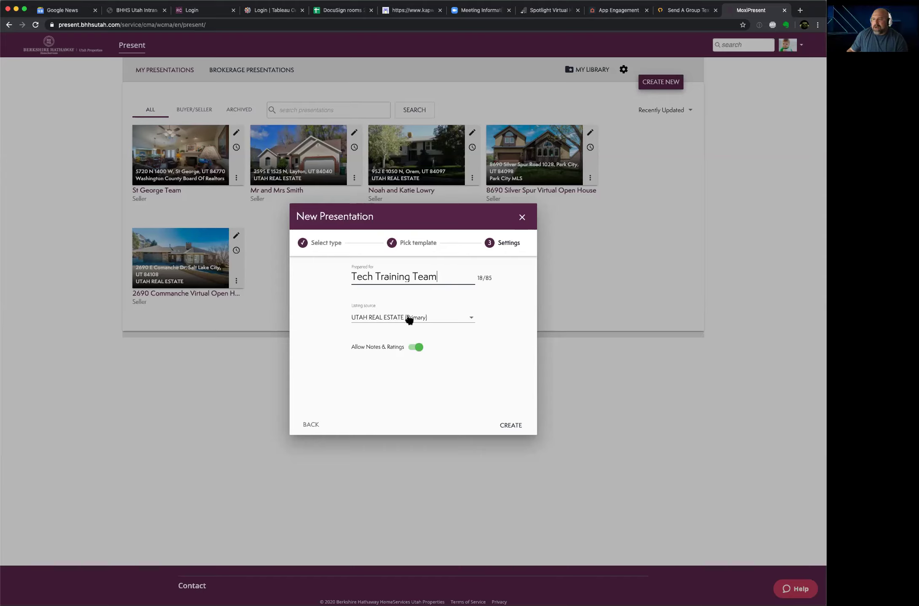
pyautogui.click(417, 319)
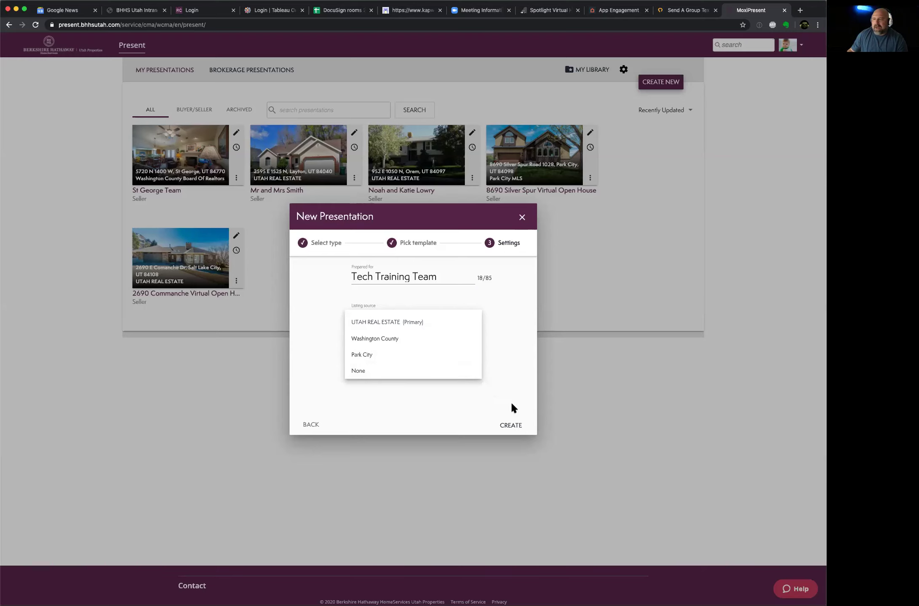
pyautogui.click(507, 428)
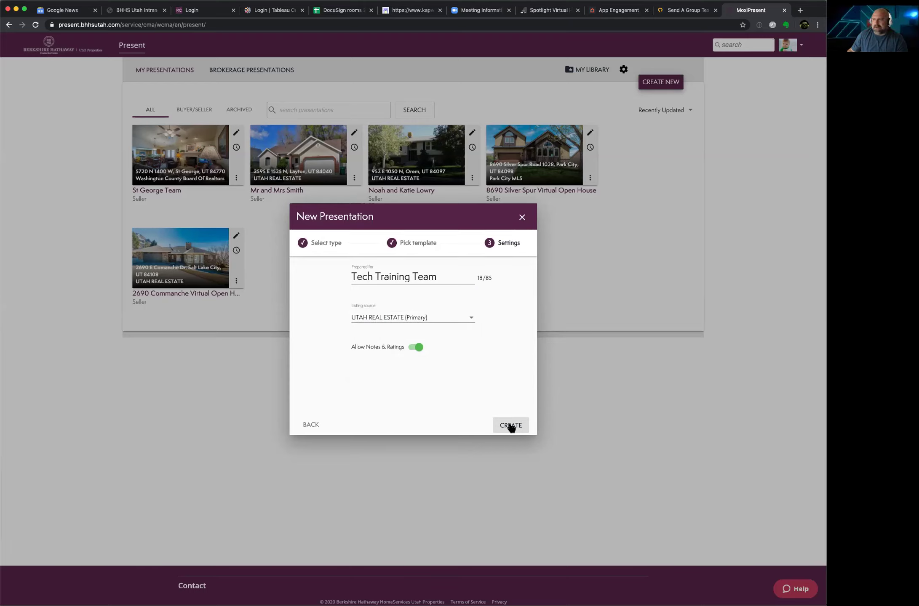
# Step: Create the presentation and fill the Drive Time starting location from a saved address
pyautogui.click(511, 426)
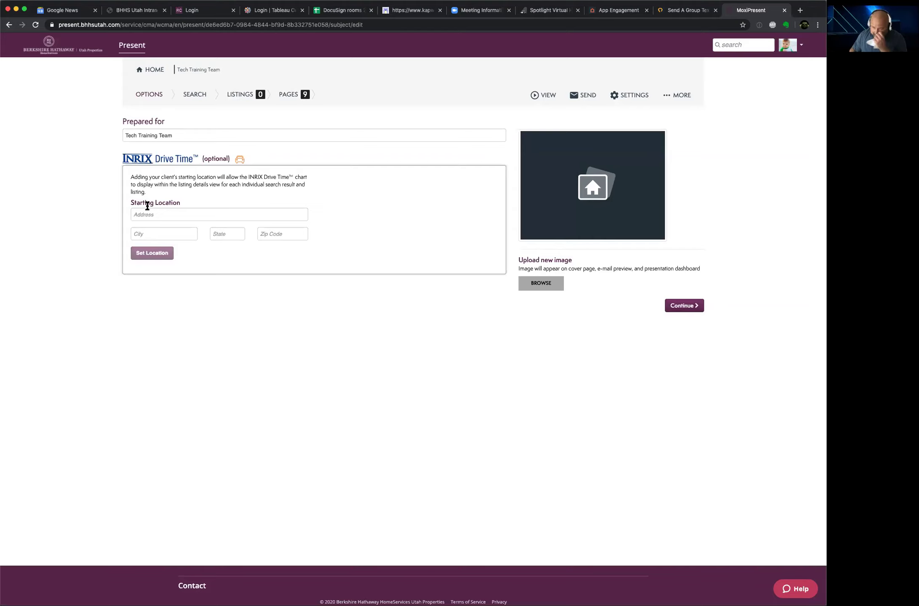
pyautogui.click(159, 214)
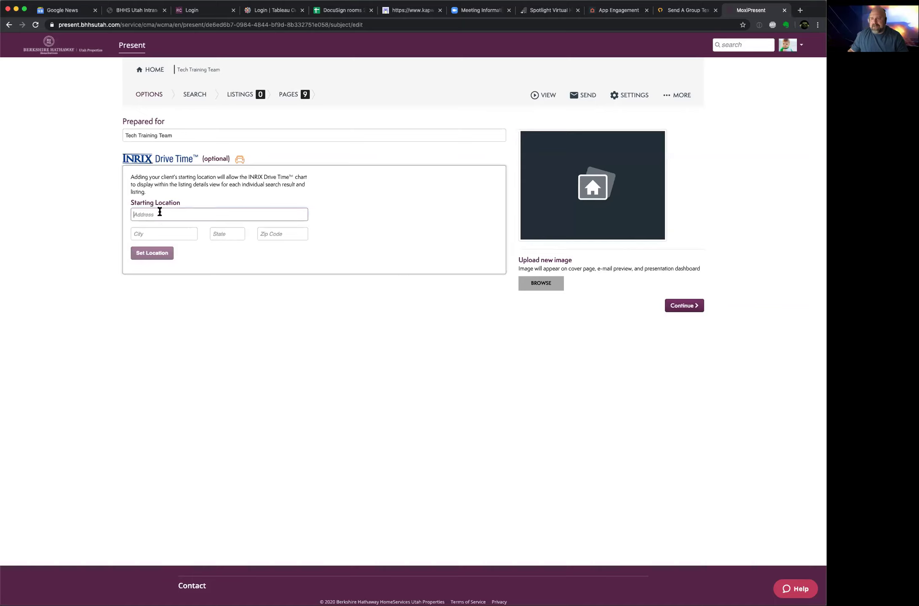
pyautogui.click(160, 228)
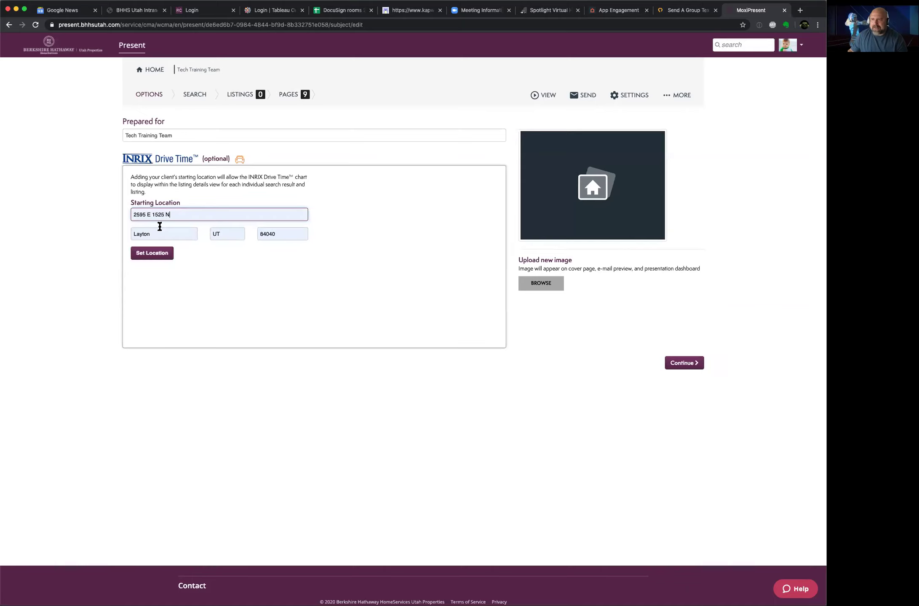
pyautogui.click(167, 256)
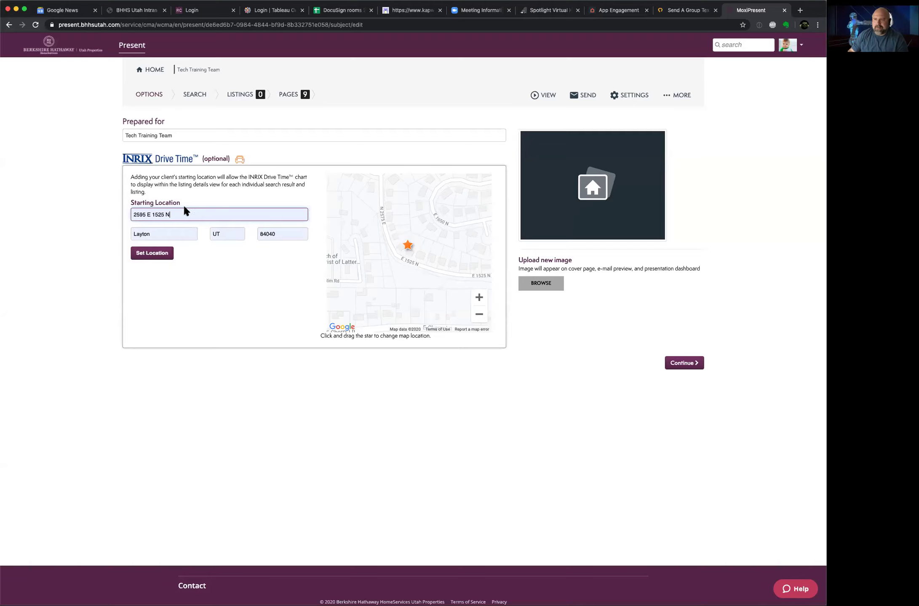
# Step: Save the drive-time starting location and continue to the listing search step
pyautogui.click(158, 261)
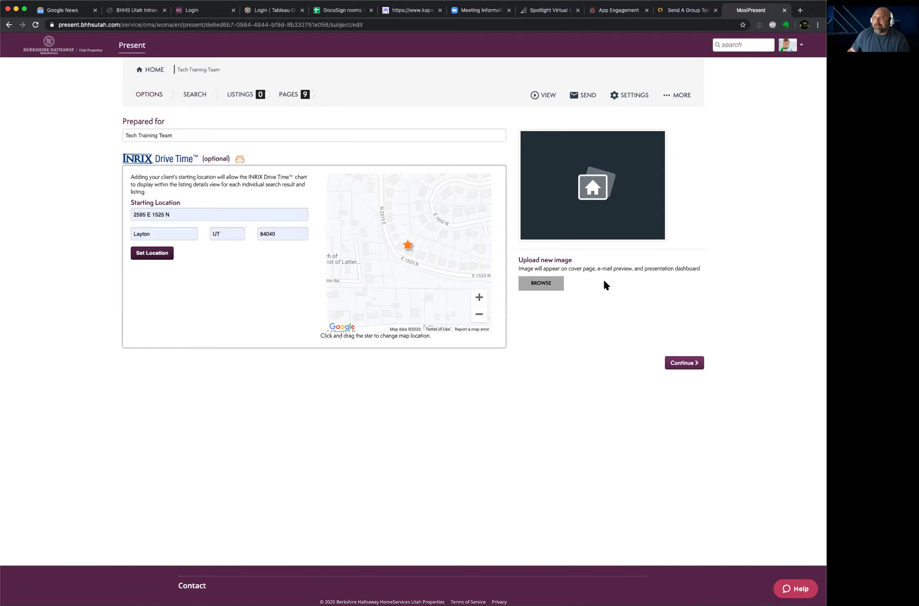
pyautogui.click(679, 365)
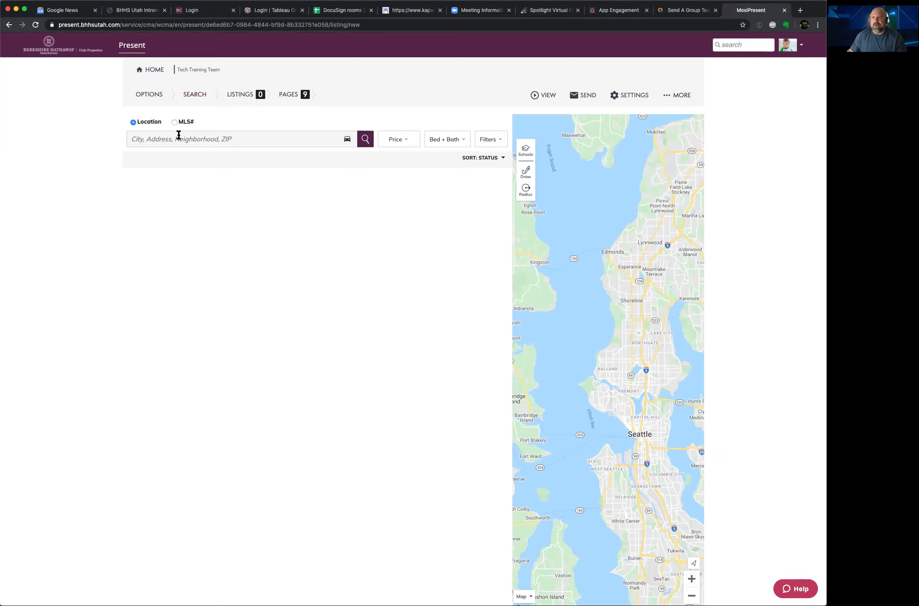
pyautogui.click(167, 137)
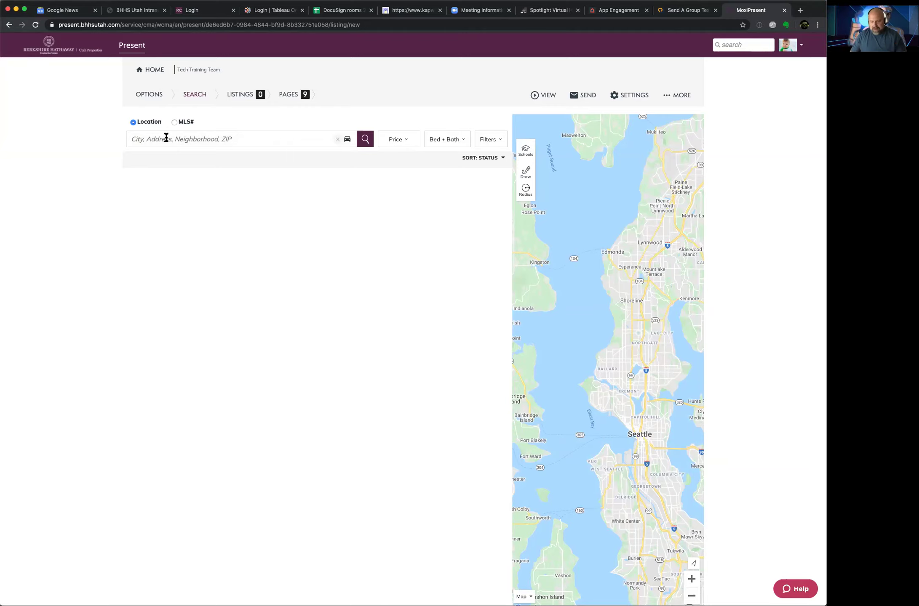
# Step: Search by ZIP 84040, picking the Layton, UT suggestion
pyautogui.write('84040')
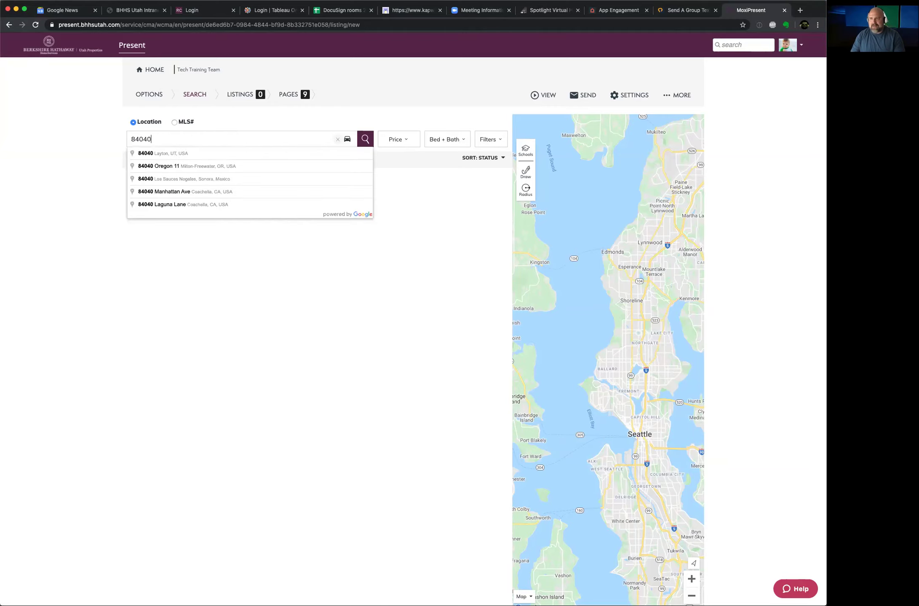
pyautogui.click(150, 152)
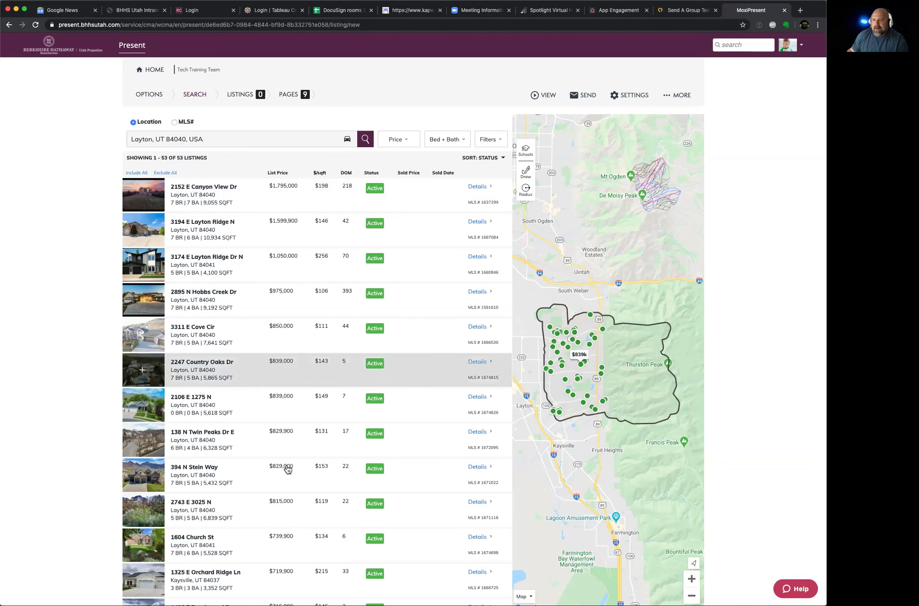
pyautogui.scroll(-3, 283, 544)
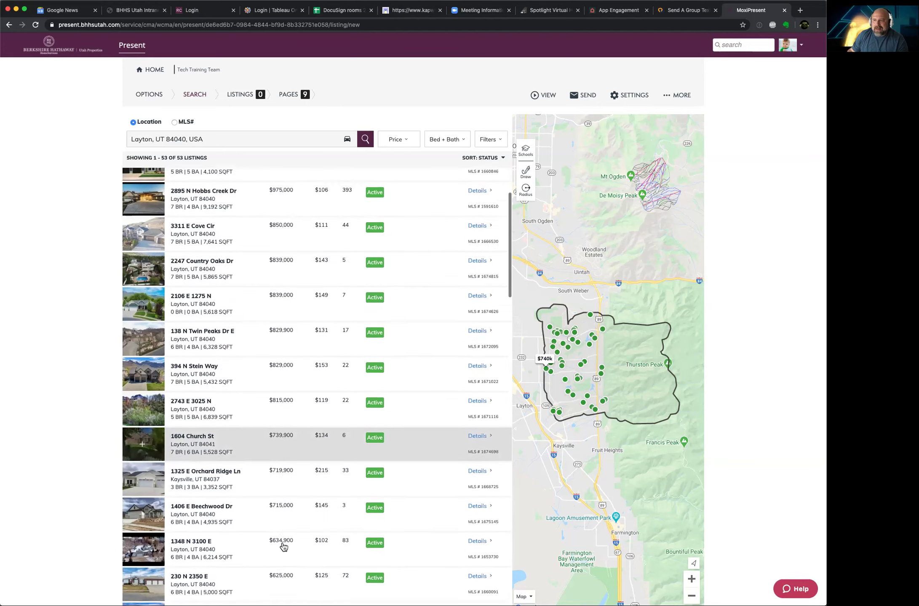
pyautogui.scroll(4, 283, 546)
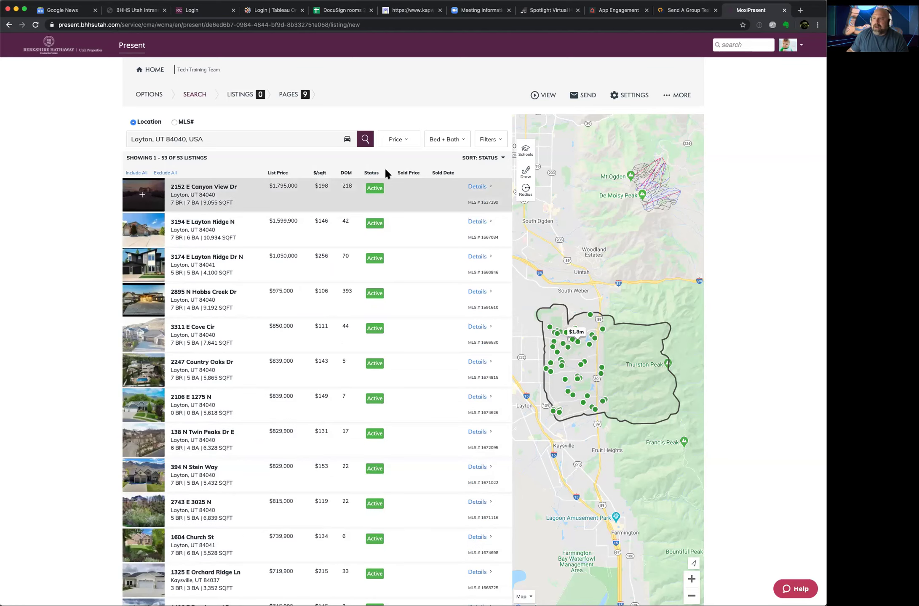
pyautogui.click(408, 143)
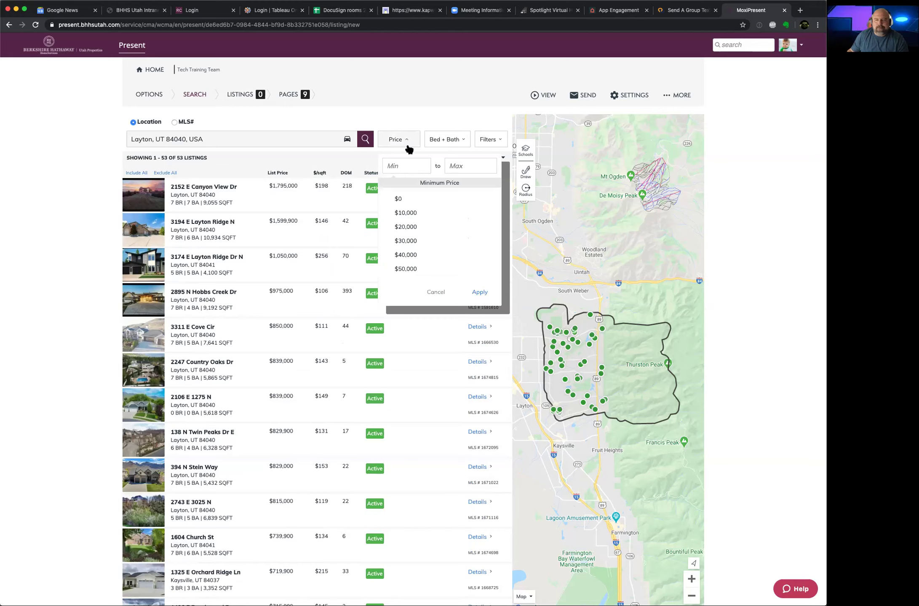
# Step: Apply a price filter of Min 300,000 and Max 650,000
pyautogui.click(399, 165)
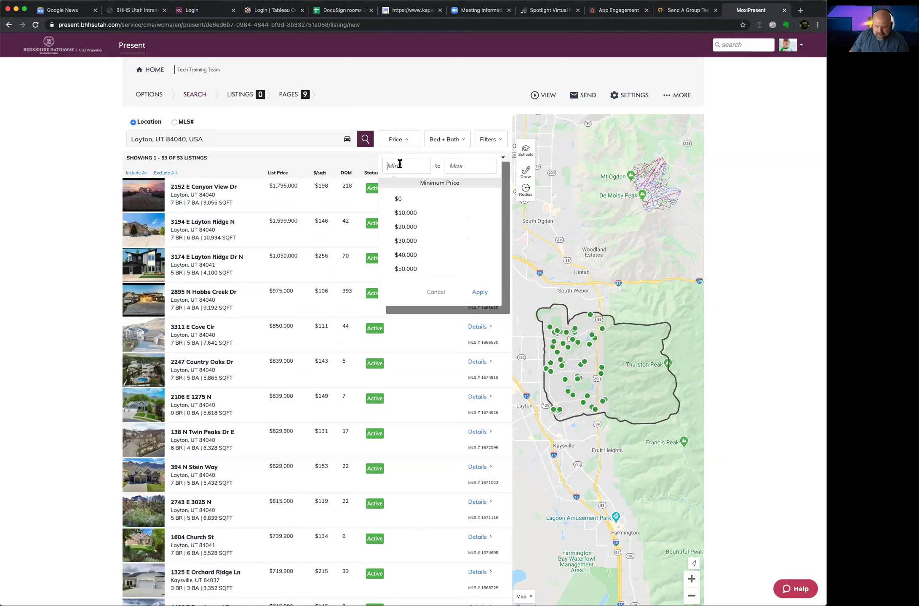
pyautogui.write('300,000')
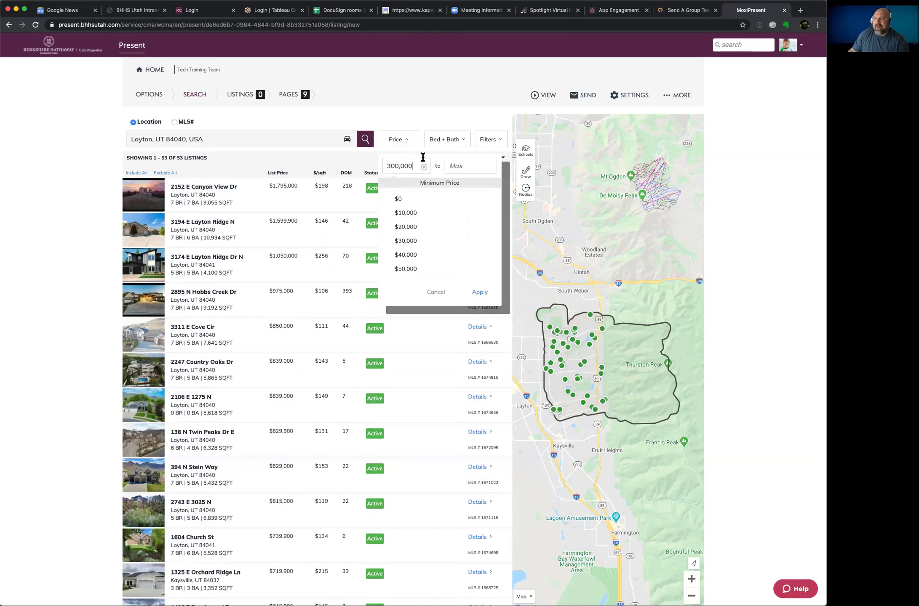
pyautogui.click(457, 165)
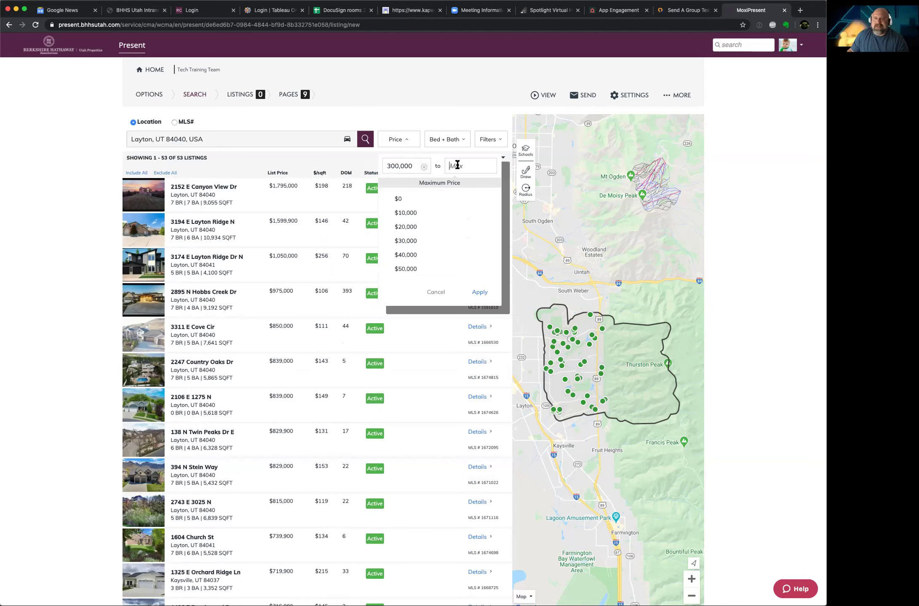
pyautogui.write('650,000')
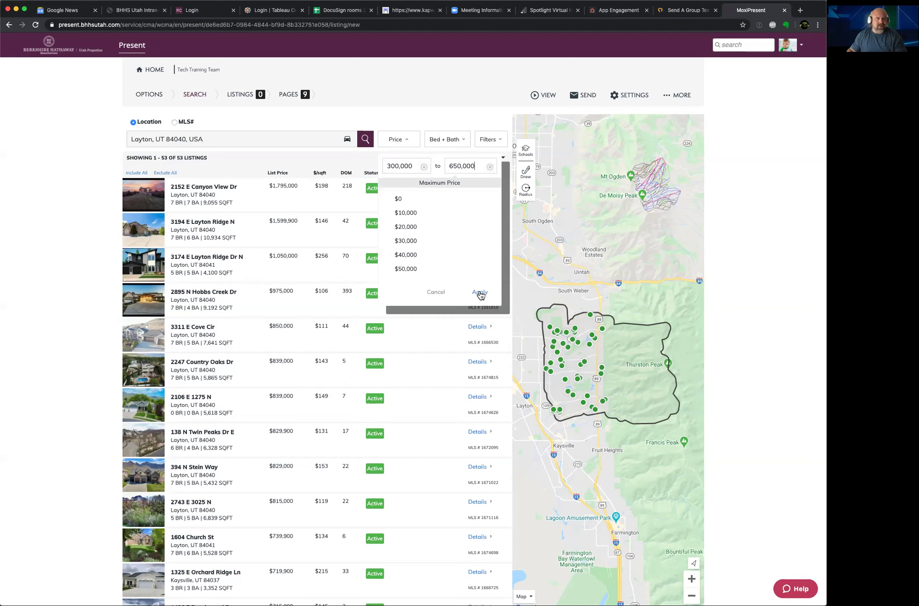
pyautogui.click(479, 293)
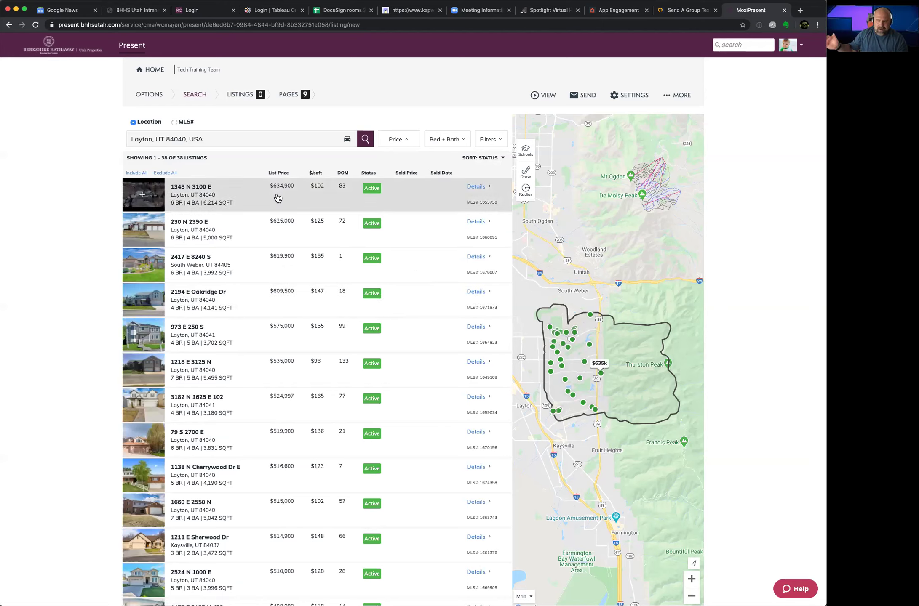
# Step: Review the 38 price-filtered results, then open the Bed + Bath filter
pyautogui.scroll(-5, 261, 198)
pyautogui.scroll(-10, 260, 198)
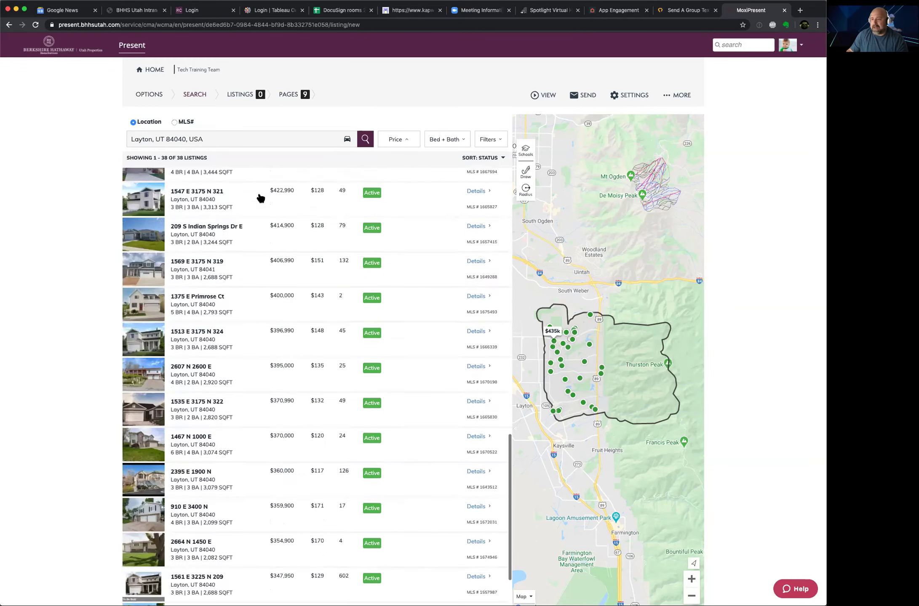
pyautogui.scroll(-5, 261, 197)
pyautogui.scroll(-2, 261, 198)
pyautogui.scroll(6, 261, 198)
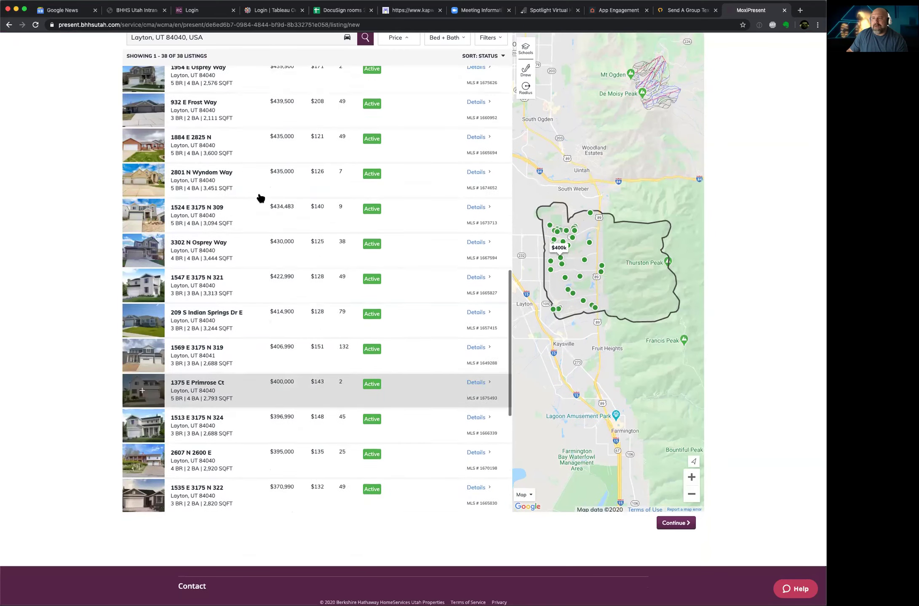
pyautogui.scroll(10, 261, 198)
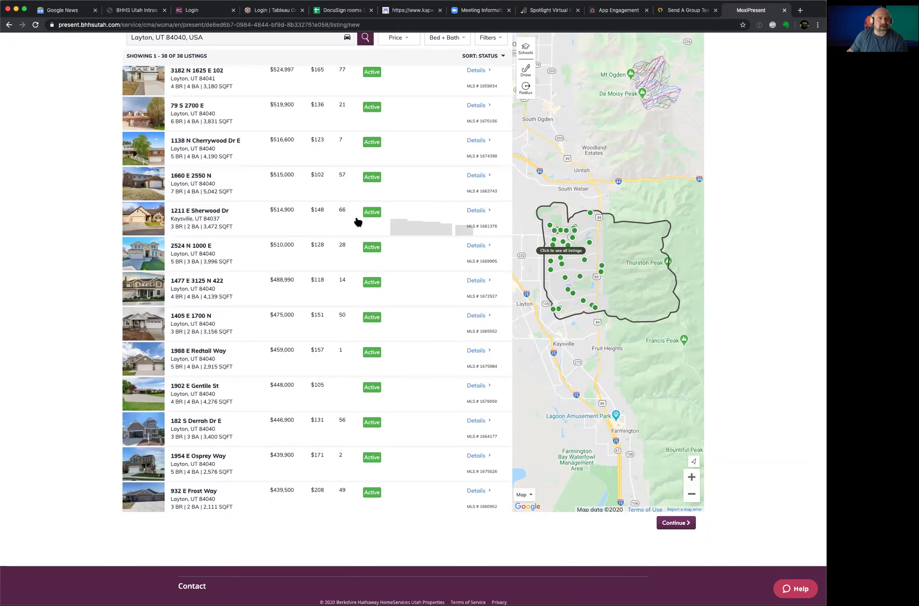
pyautogui.scroll(6, 354, 222)
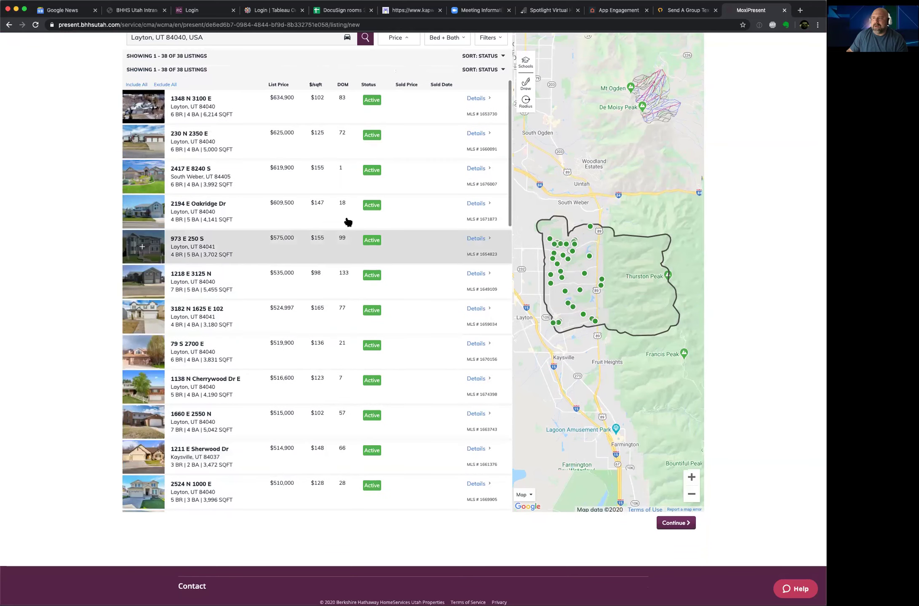
pyautogui.scroll(3, 347, 223)
pyautogui.click(463, 105)
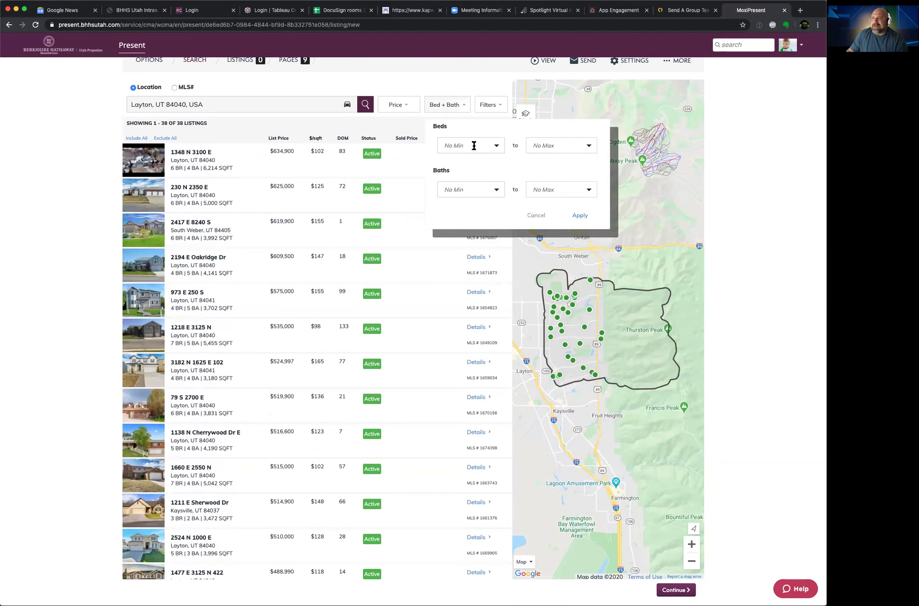
# Step: Apply a Bed + Bath filter of minimum 4 beds and 3 baths, maximums left open
pyautogui.click(496, 146)
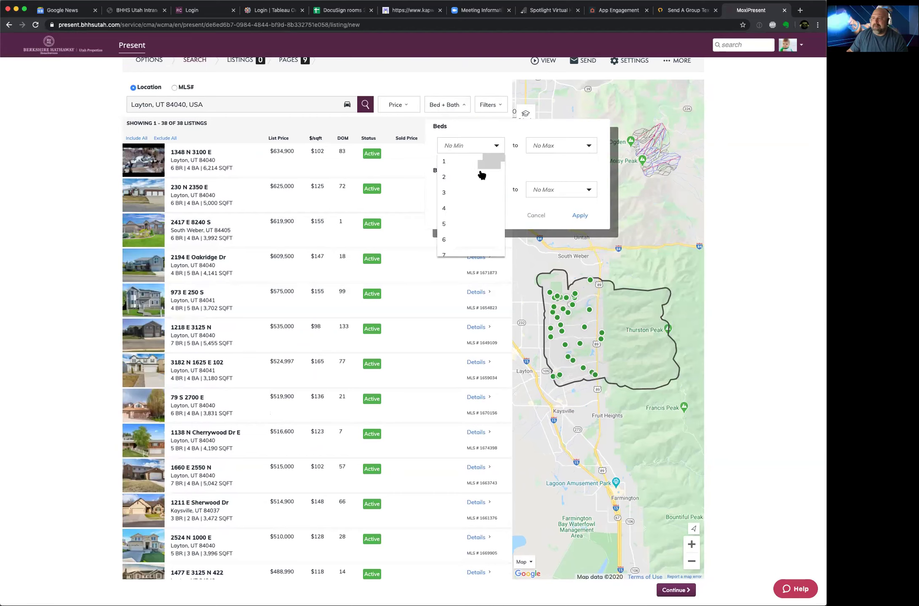
pyautogui.click(463, 208)
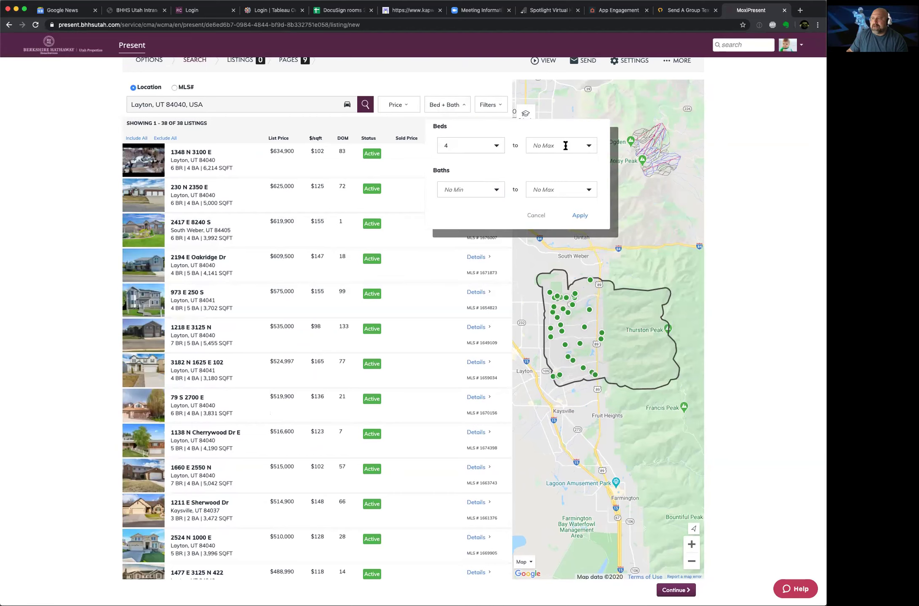
pyautogui.click(497, 190)
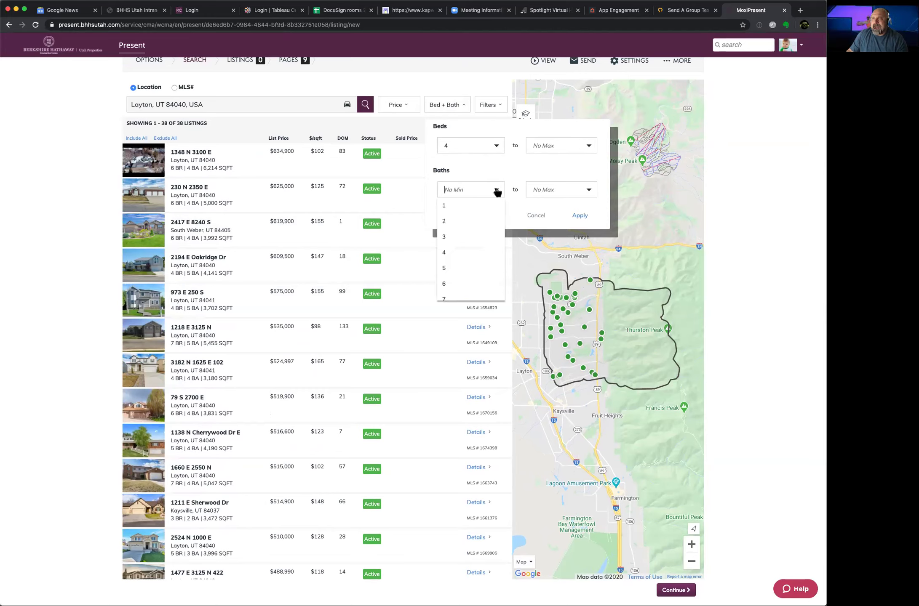
pyautogui.click(463, 238)
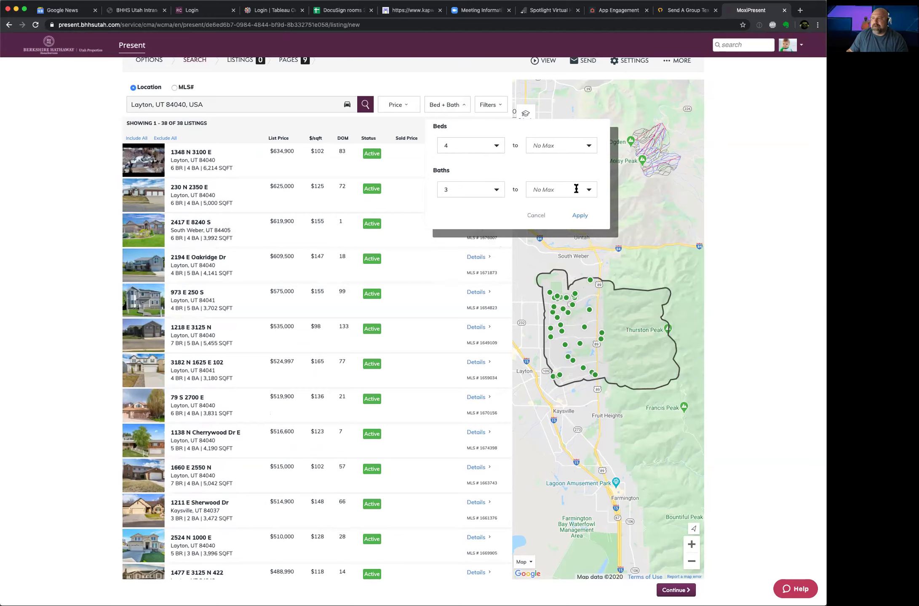
pyautogui.click(580, 215)
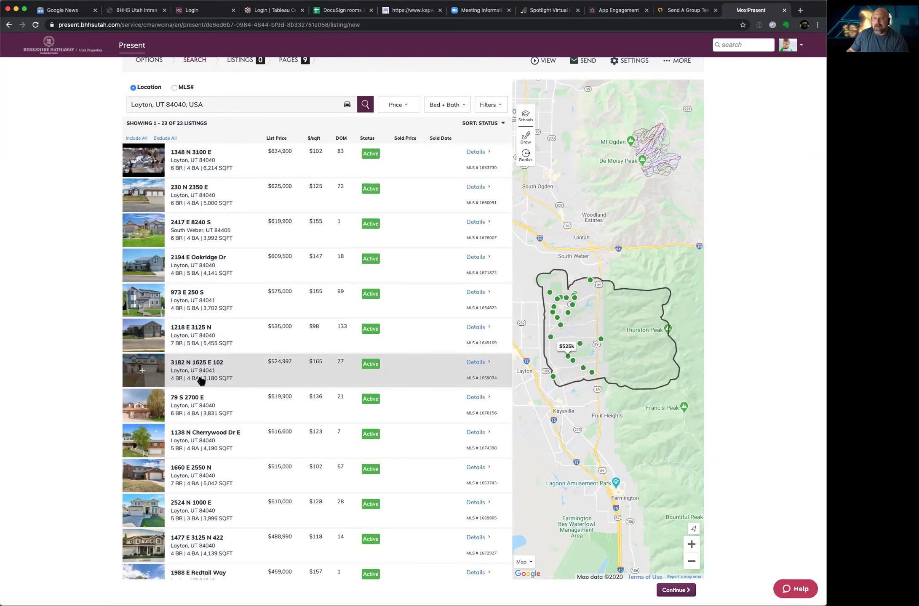
pyautogui.click(201, 381)
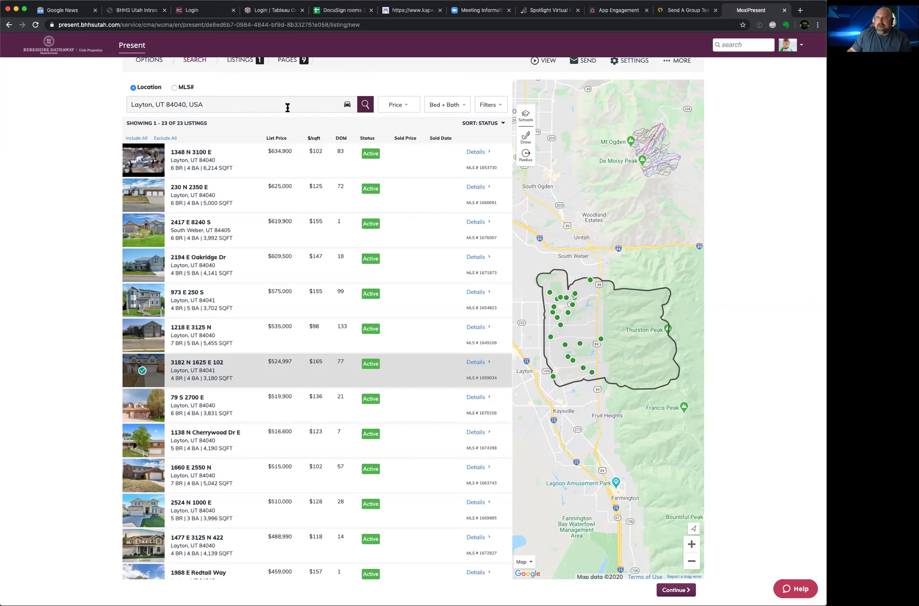
pyautogui.click(281, 105)
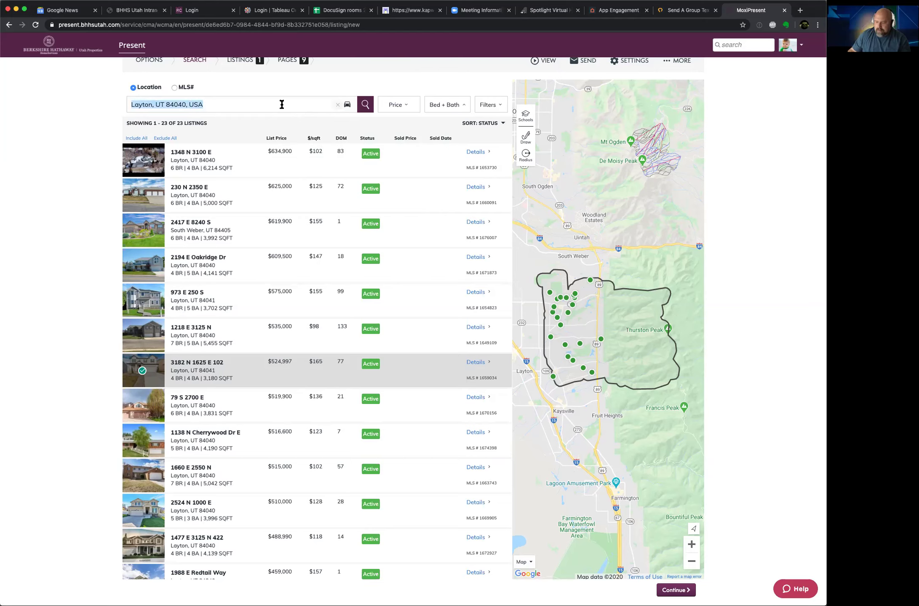
# Step: Delete the Layton location and Quick Draw a freehand map boundary from South Ogden to Farmington
pyautogui.press('BackSpace')
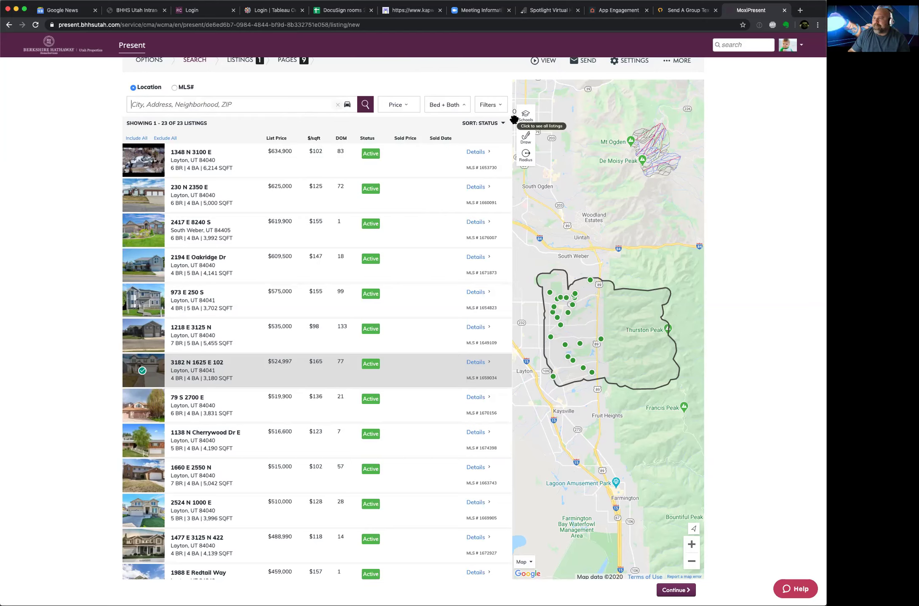
pyautogui.click(526, 140)
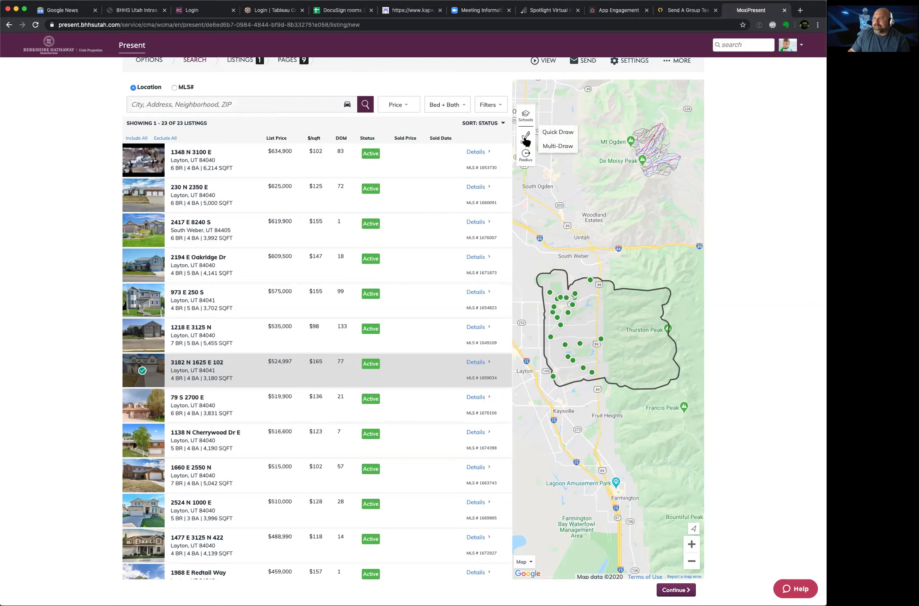
pyautogui.click(550, 132)
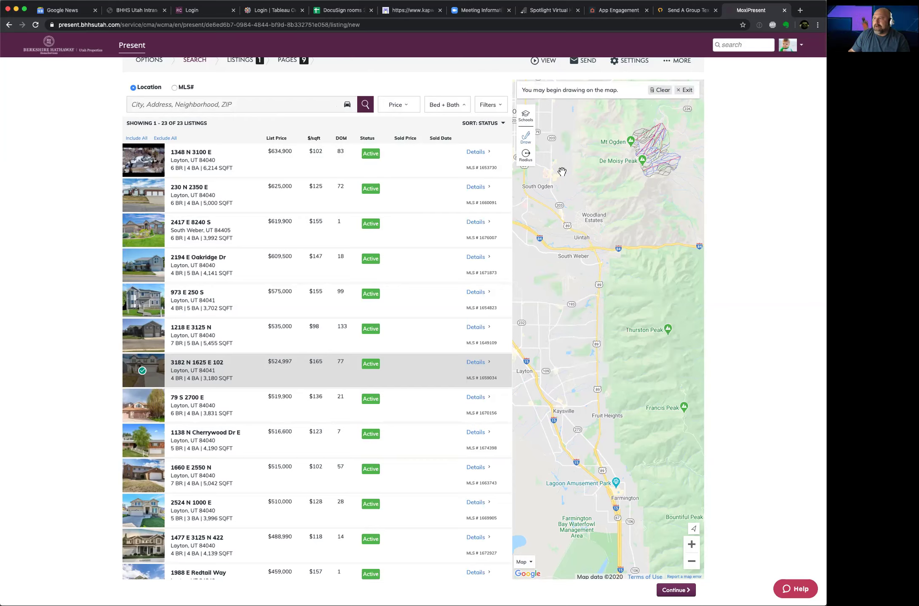
pyautogui.moveTo(563, 168)
pyautogui.mouseDown()
pyautogui.moveTo(518, 239)
pyautogui.moveTo(520, 272)
pyautogui.mouseUp()
pyautogui.moveTo(535, 347)
pyautogui.mouseDown()
pyautogui.moveTo(581, 454)
pyautogui.moveTo(629, 510)
pyautogui.mouseUp()
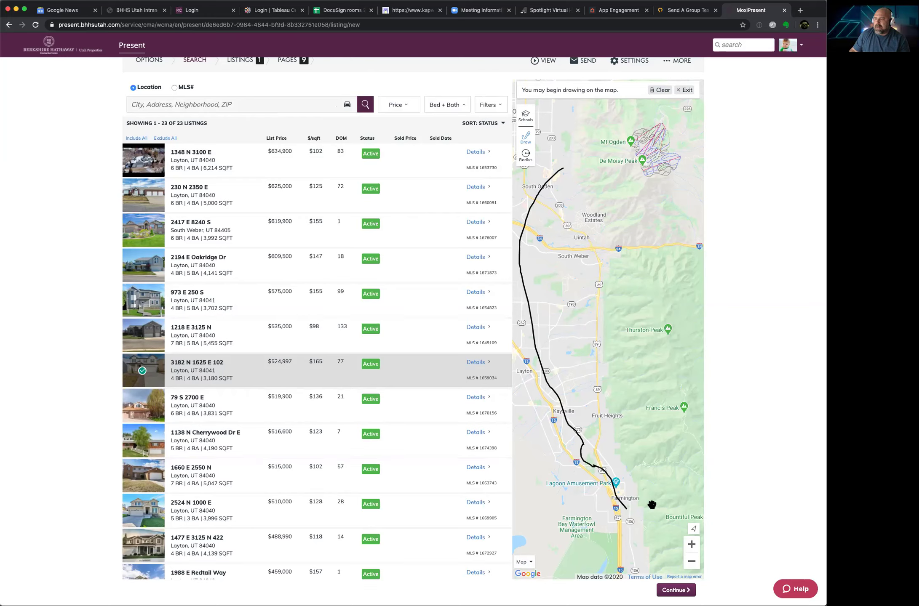
pyautogui.moveTo(657, 436)
pyautogui.mouseDown()
pyautogui.moveTo(631, 240)
pyautogui.moveTo(613, 204)
pyautogui.moveTo(563, 169)
pyautogui.mouseUp()
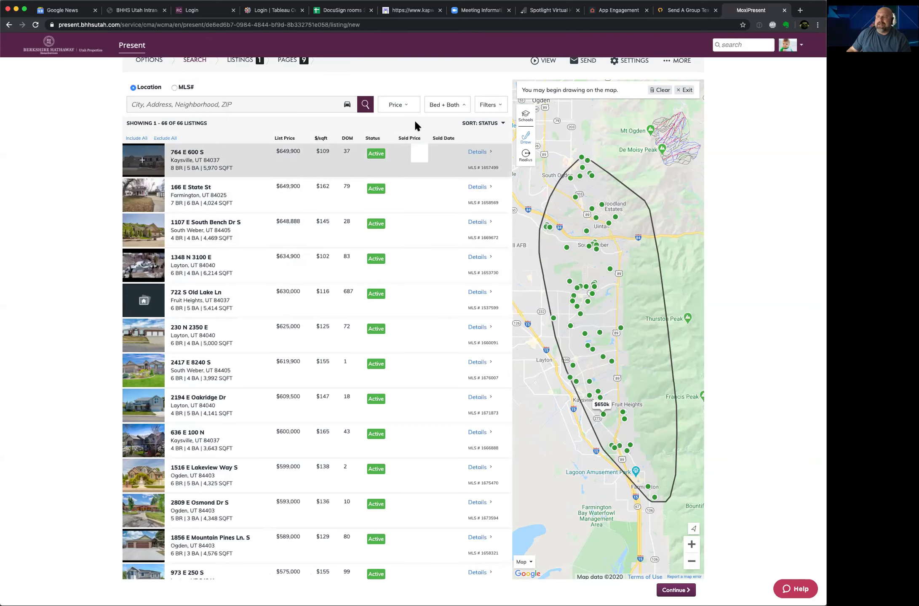
# Step: Open the Filters panel showing listing status, property type, size and year built
pyautogui.click(486, 108)
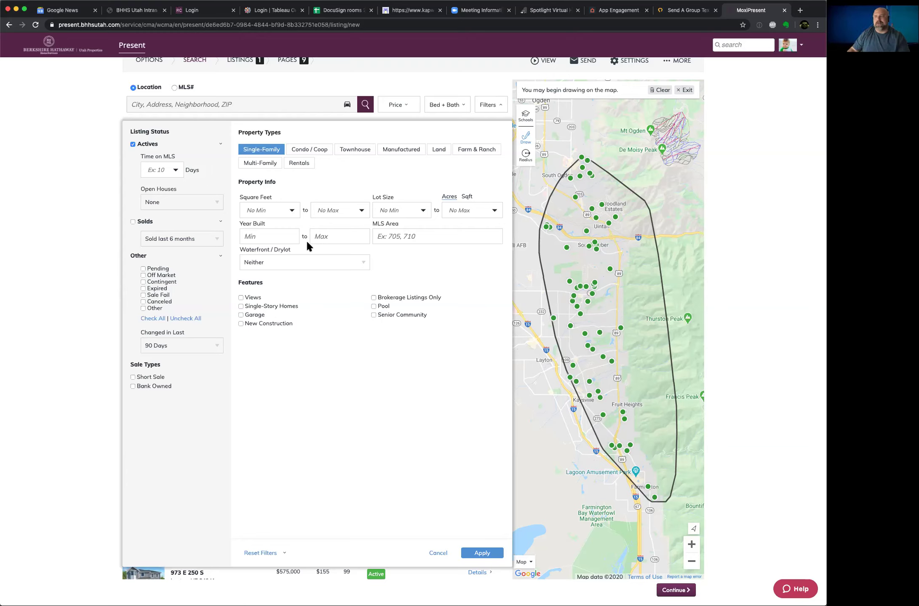
# Step: Apply a 2000 square feet minimum and a Year Built minimum of 1995
pyautogui.click(292, 213)
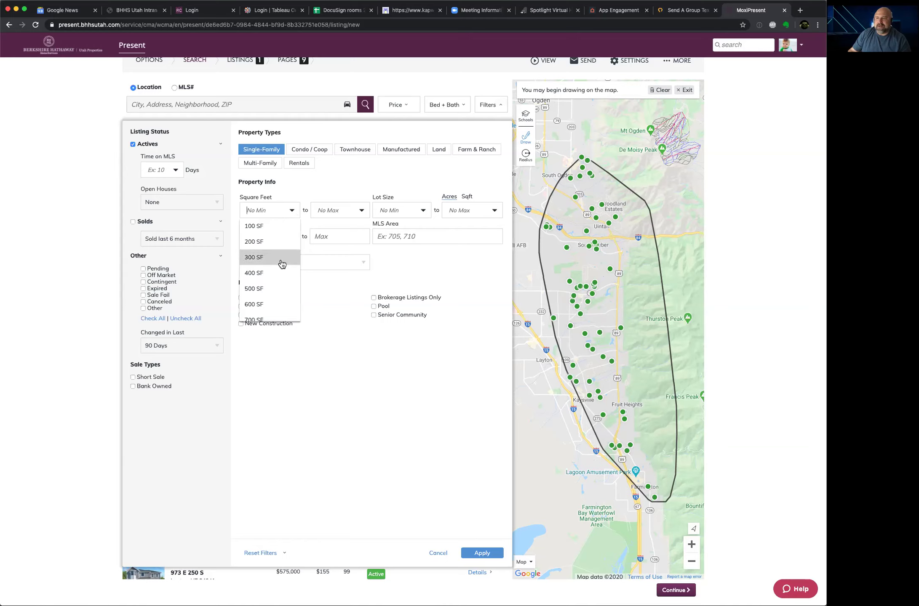
pyautogui.scroll(-3, 281, 263)
pyautogui.scroll(-2, 282, 264)
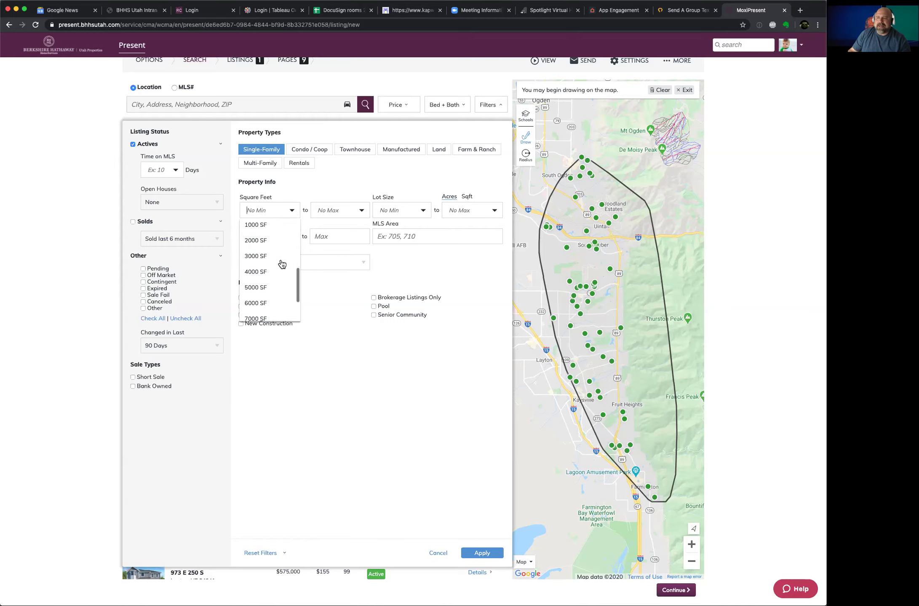
pyautogui.click(273, 239)
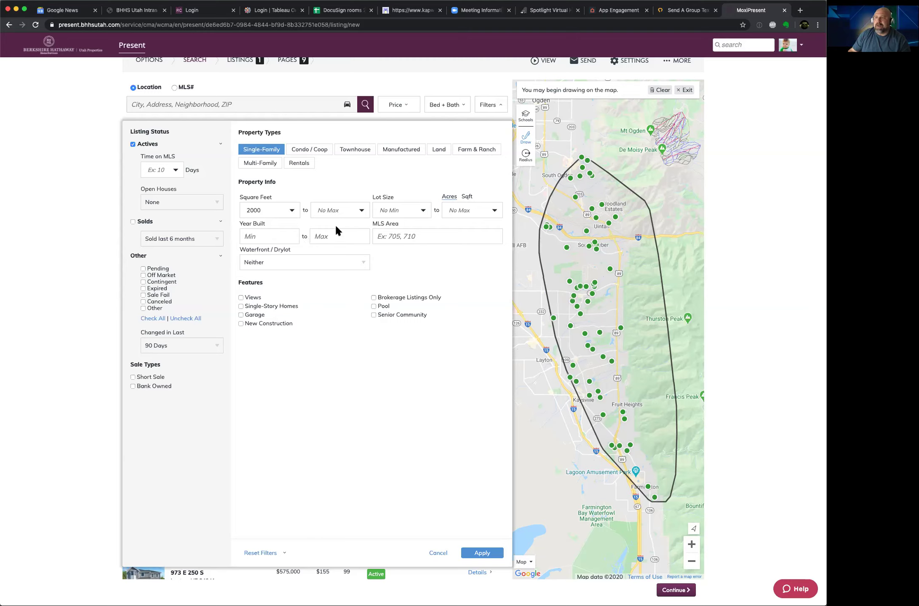
pyautogui.click(289, 236)
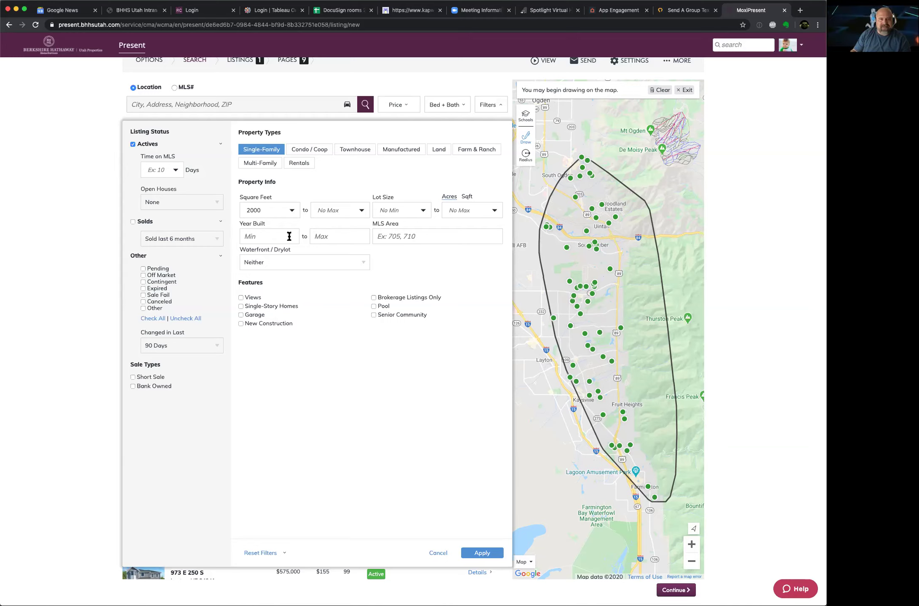
pyautogui.write('1995')
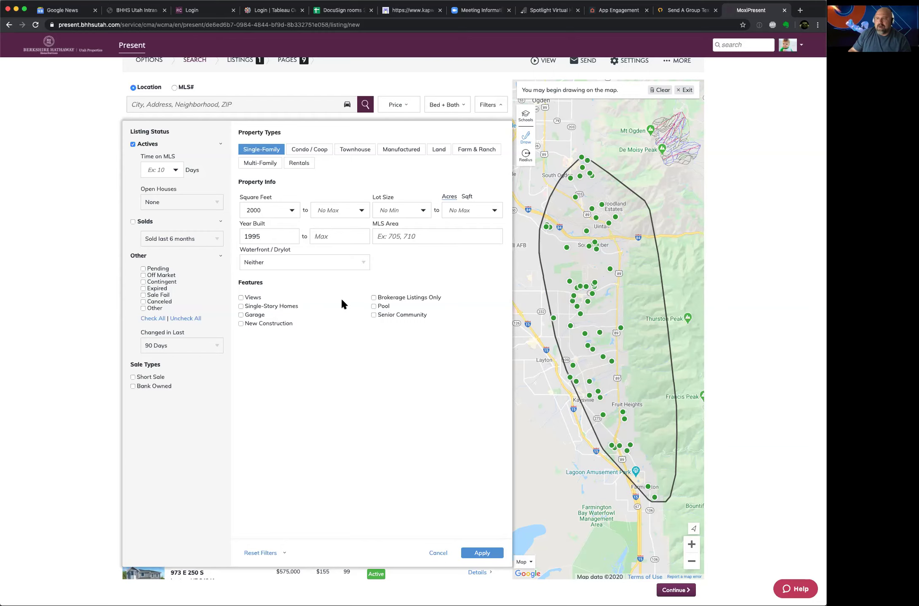
pyautogui.click(479, 554)
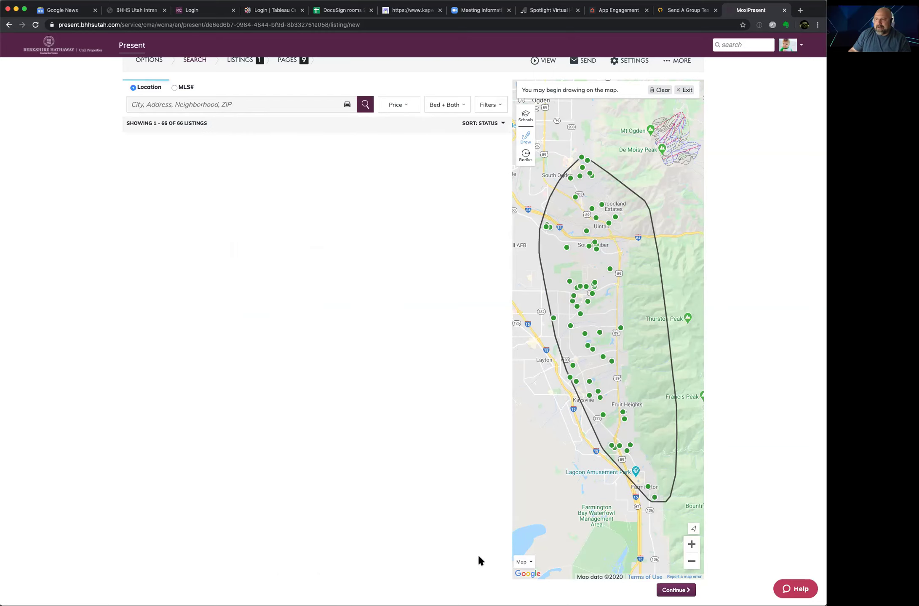
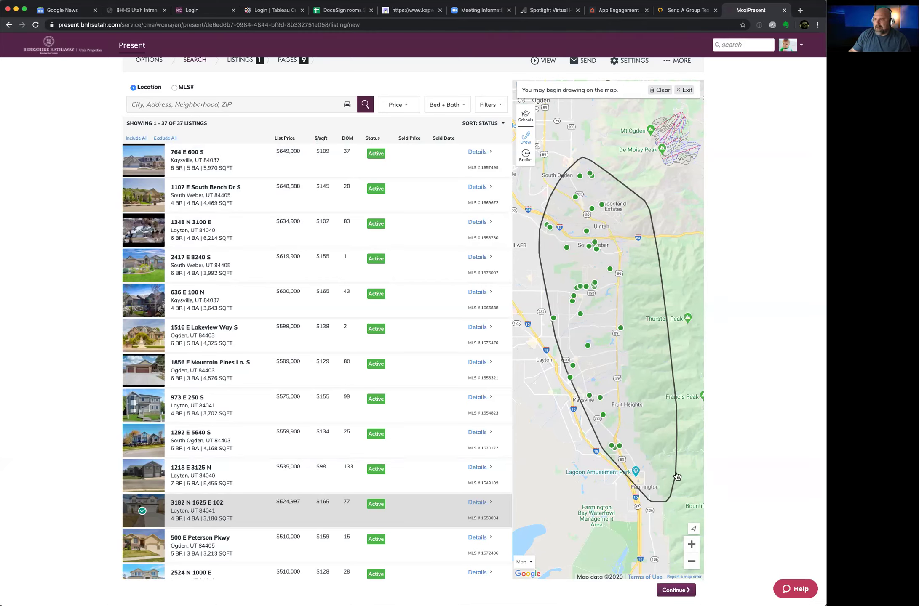
pyautogui.click(691, 544)
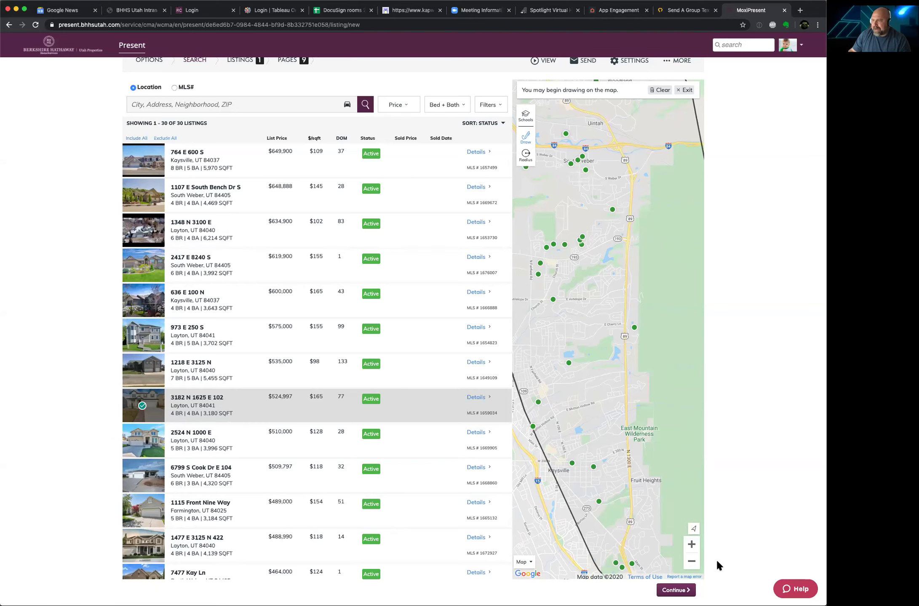
pyautogui.click(691, 562)
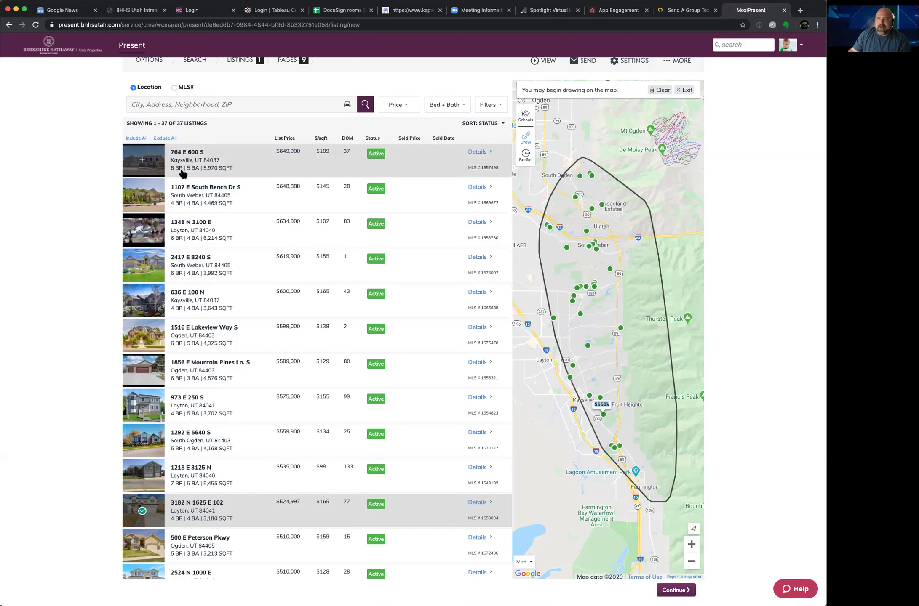
pyautogui.click(142, 161)
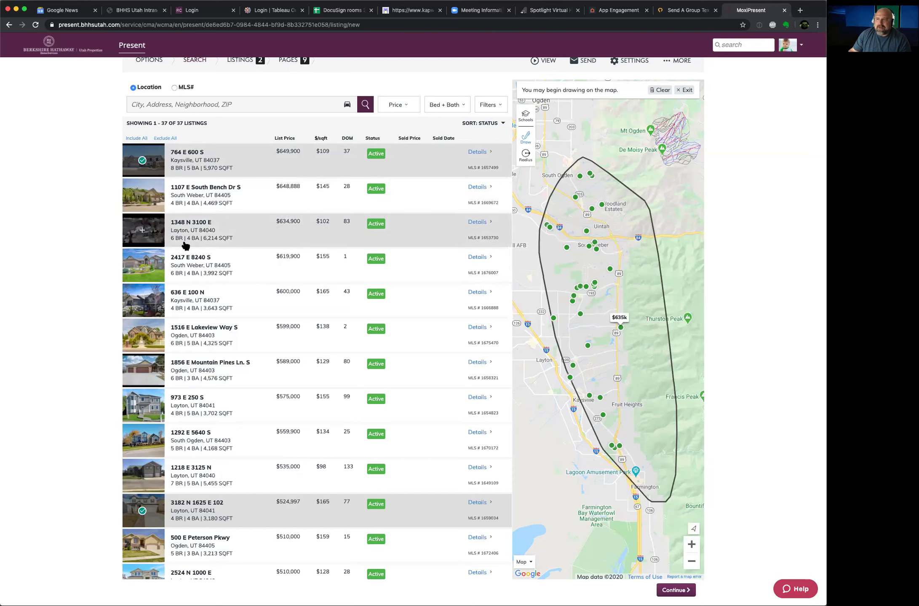
pyautogui.click(142, 231)
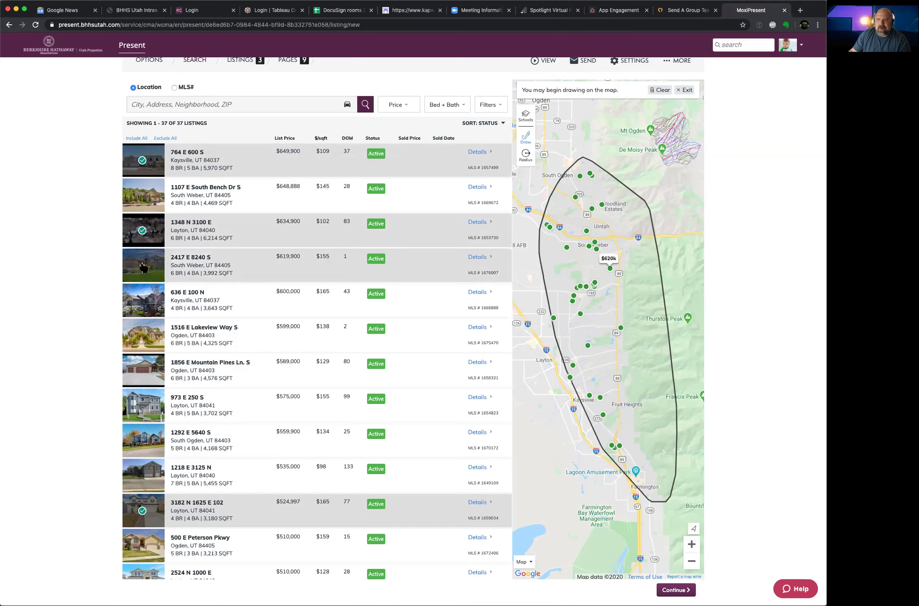
pyautogui.click(142, 300)
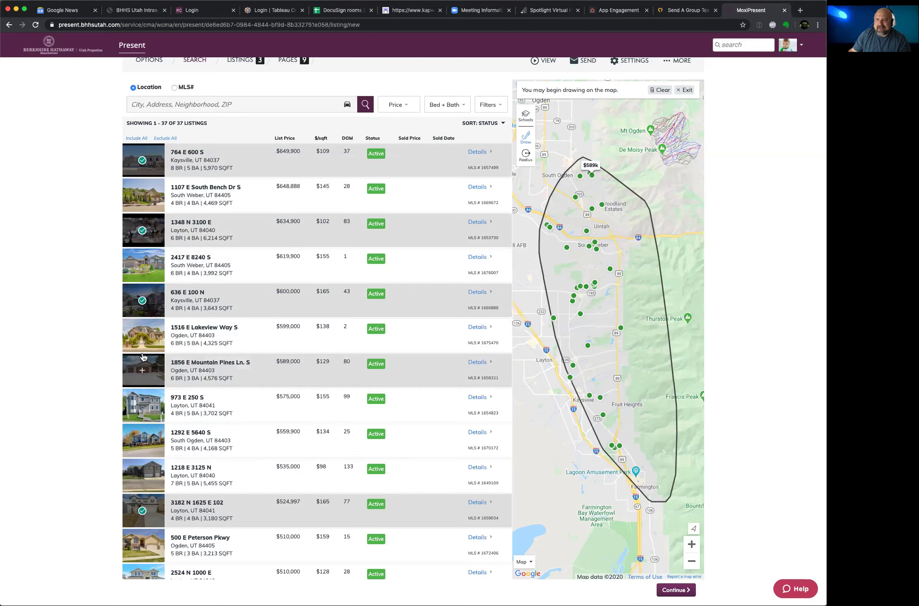
pyautogui.click(143, 337)
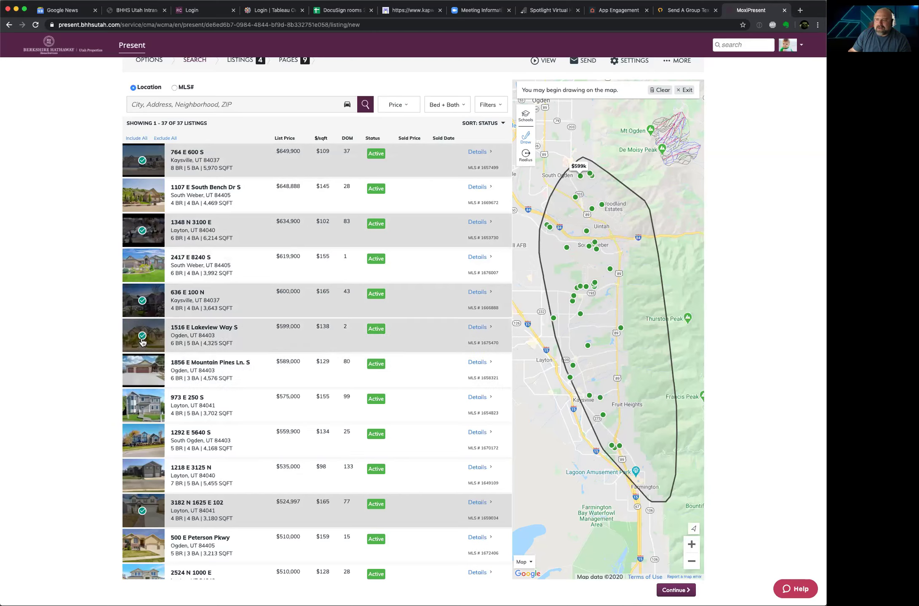
pyautogui.click(143, 406)
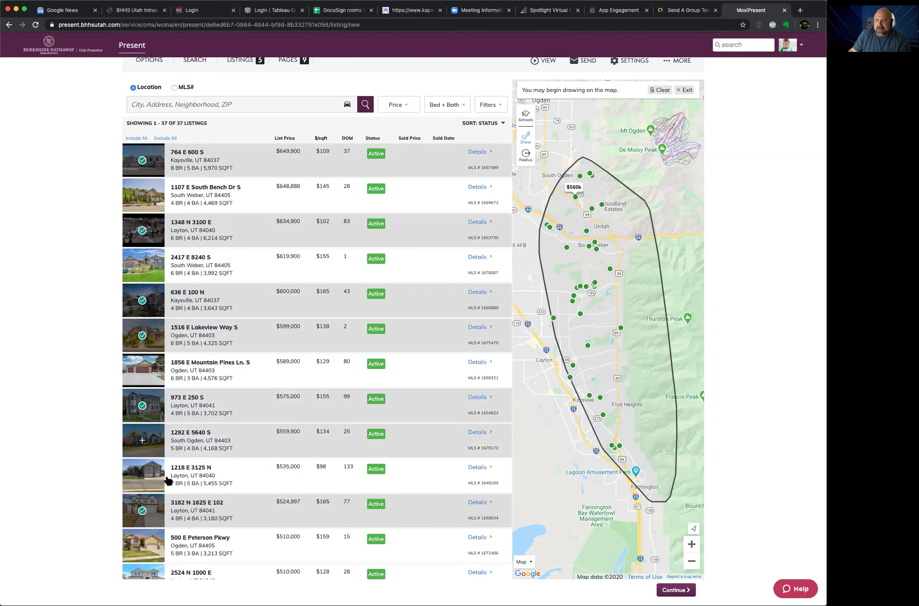
pyautogui.scroll(-5, 165, 539)
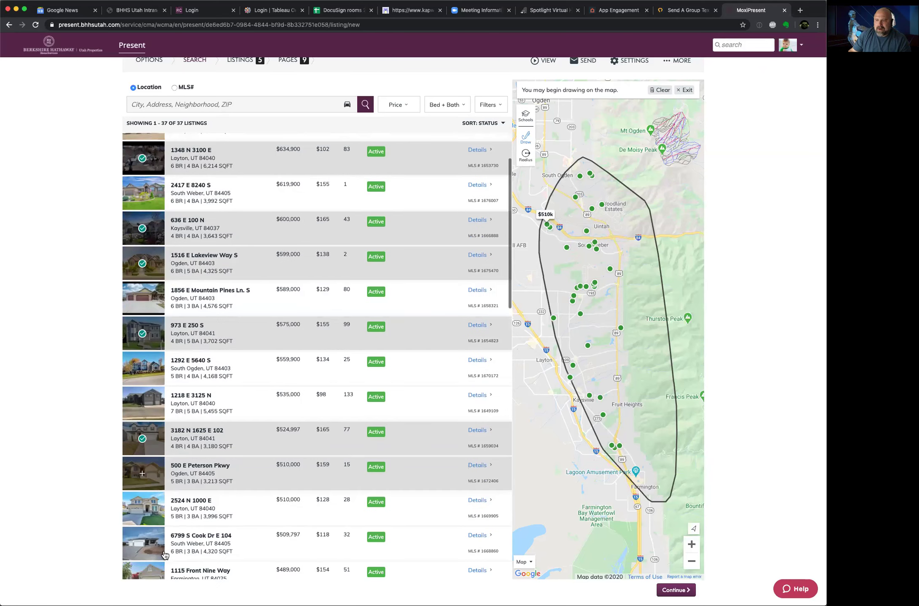
pyautogui.click(143, 484)
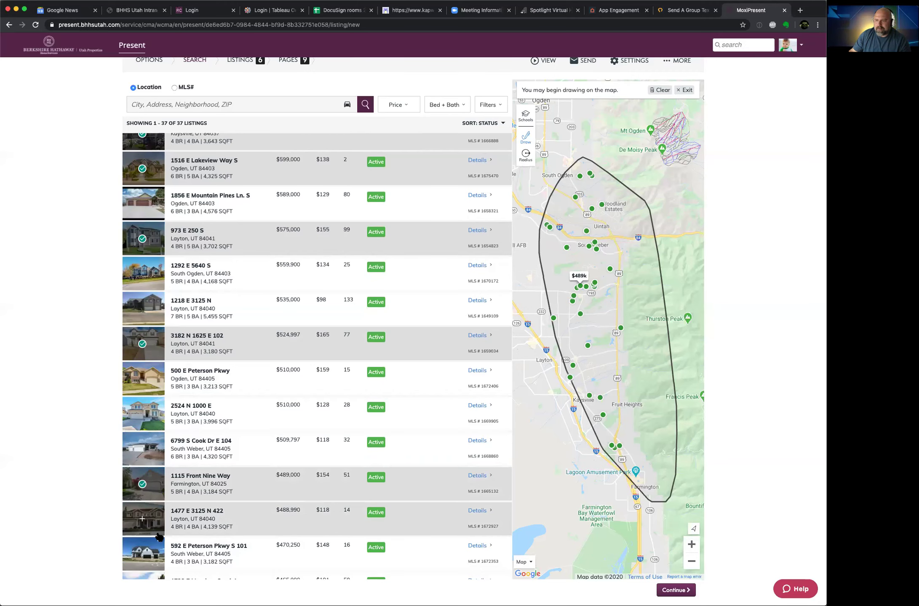
pyautogui.scroll(-1, 159, 530)
pyautogui.scroll(-2, 159, 537)
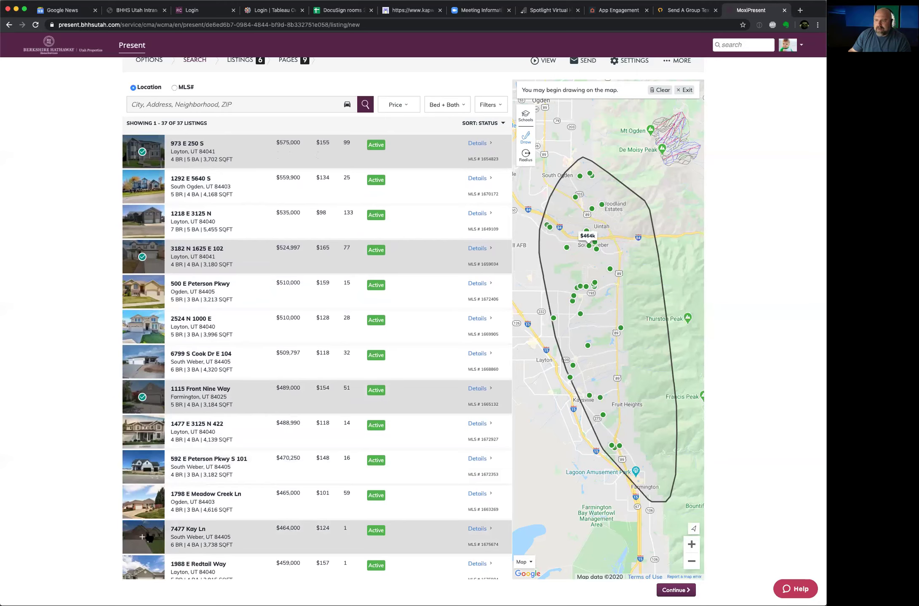
pyautogui.click(143, 502)
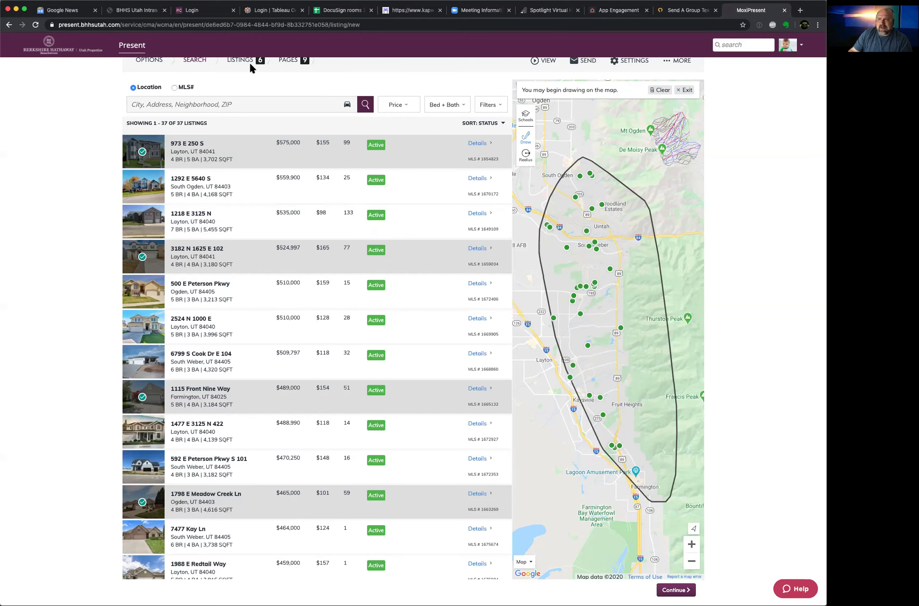
pyautogui.scroll(2, 254, 70)
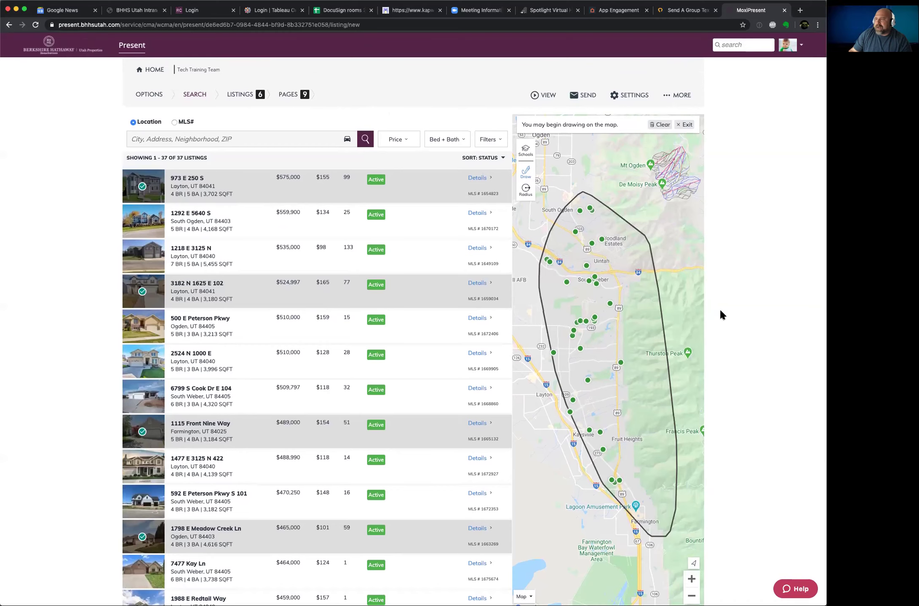
pyautogui.scroll(-5, 719, 307)
# Step: Continue to the Tour Order page and put the six listings into reorder mode
pyautogui.click(676, 522)
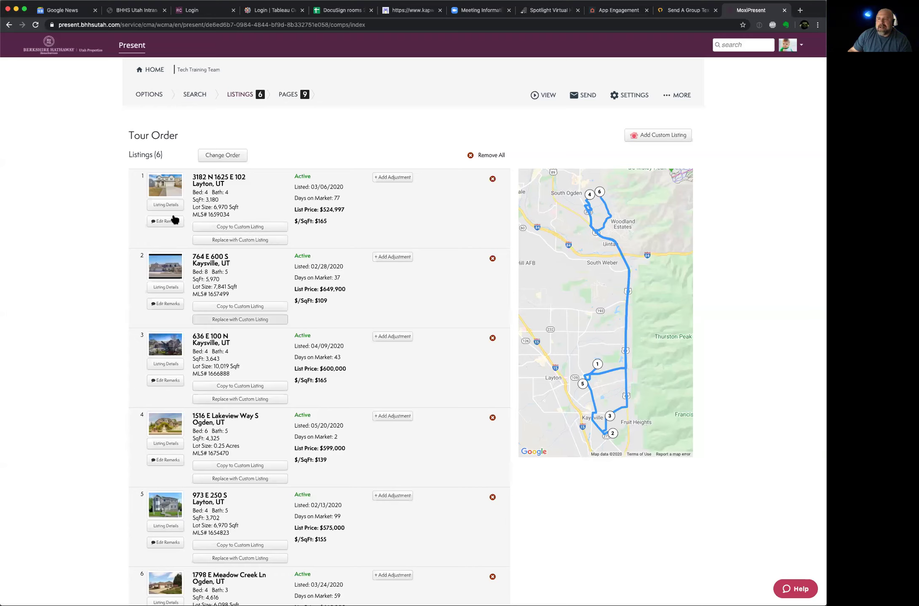
pyautogui.scroll(-2, 154, 381)
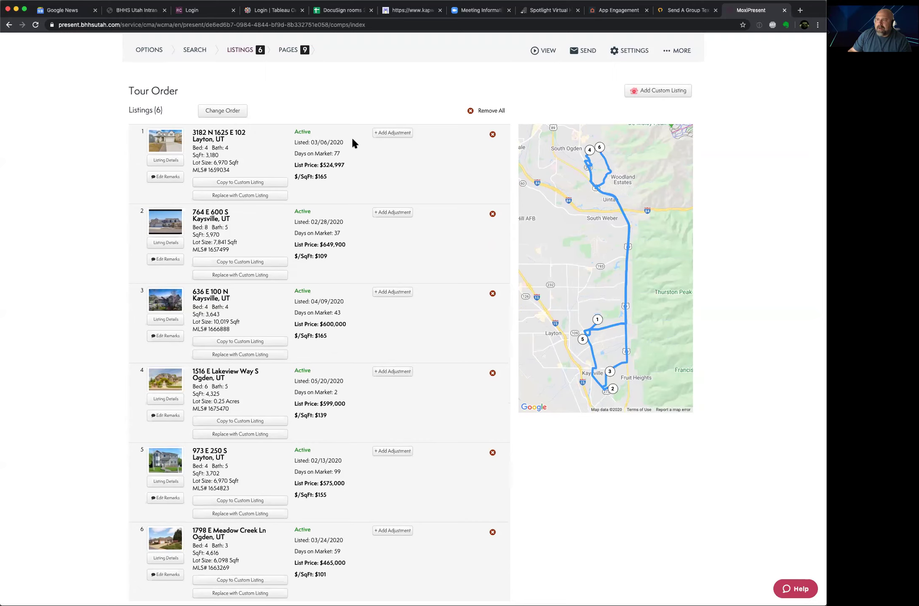
pyautogui.click(233, 111)
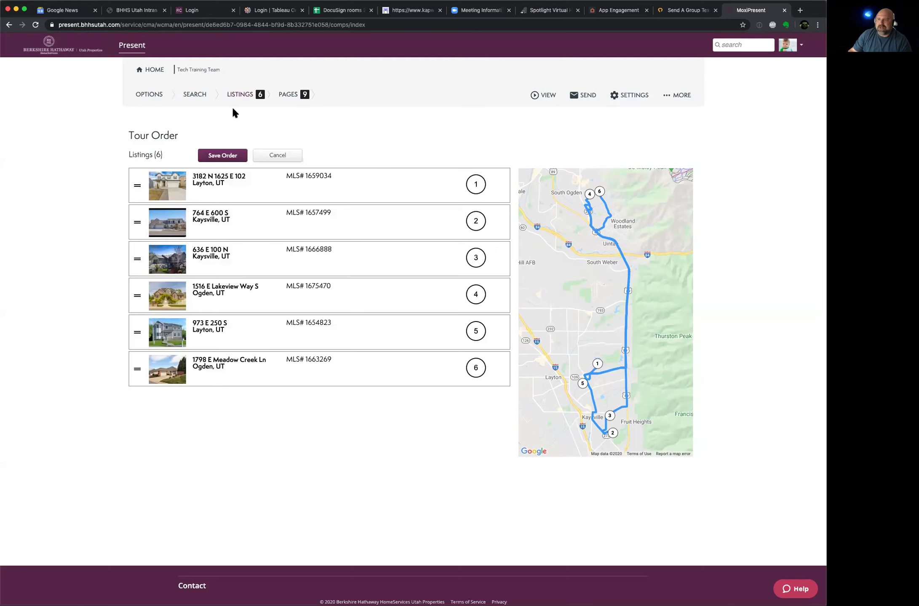
pyautogui.moveTo(138, 186); pyautogui.dragTo(136, 223)
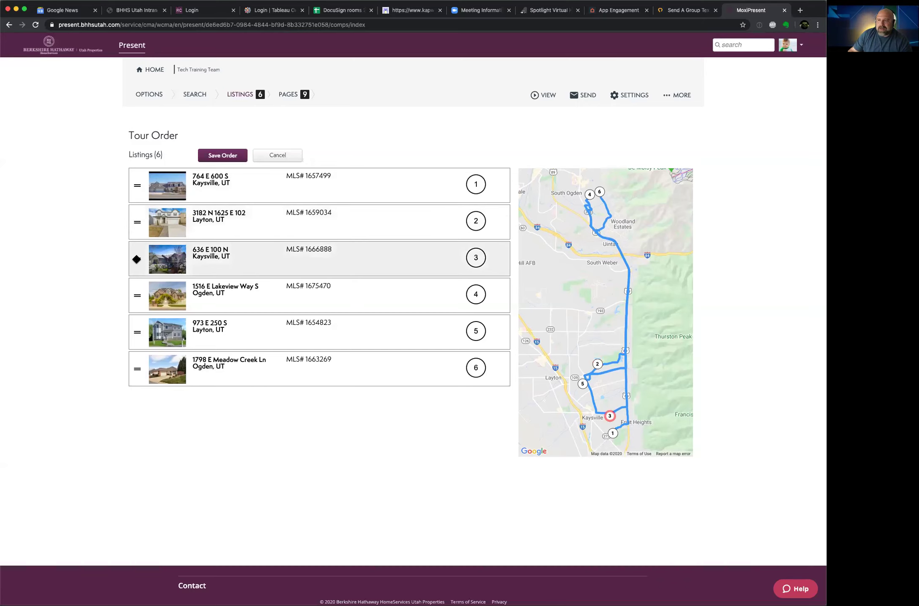
pyautogui.moveTo(136, 260); pyautogui.dragTo(137, 222)
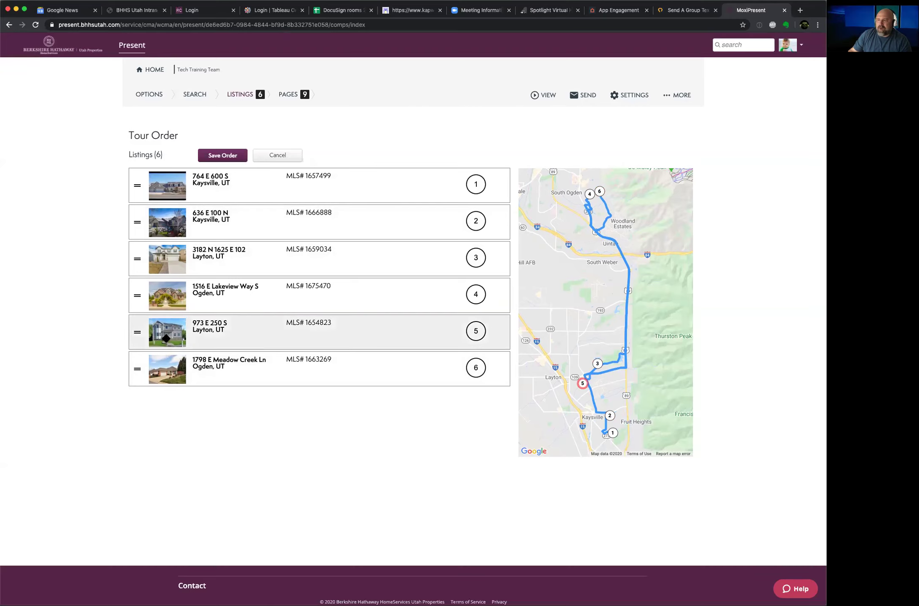
pyautogui.moveTo(139, 334); pyautogui.dragTo(140, 296)
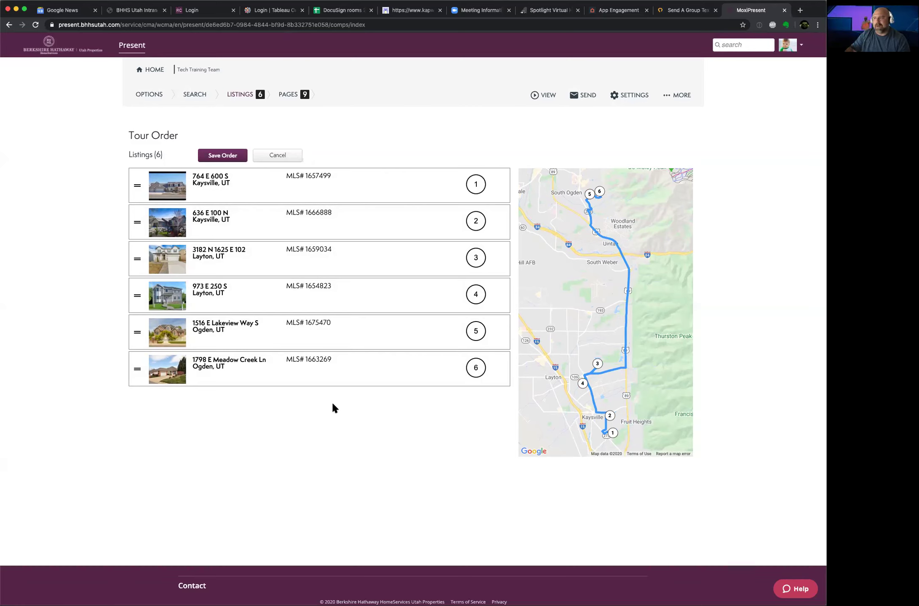
pyautogui.click(223, 156)
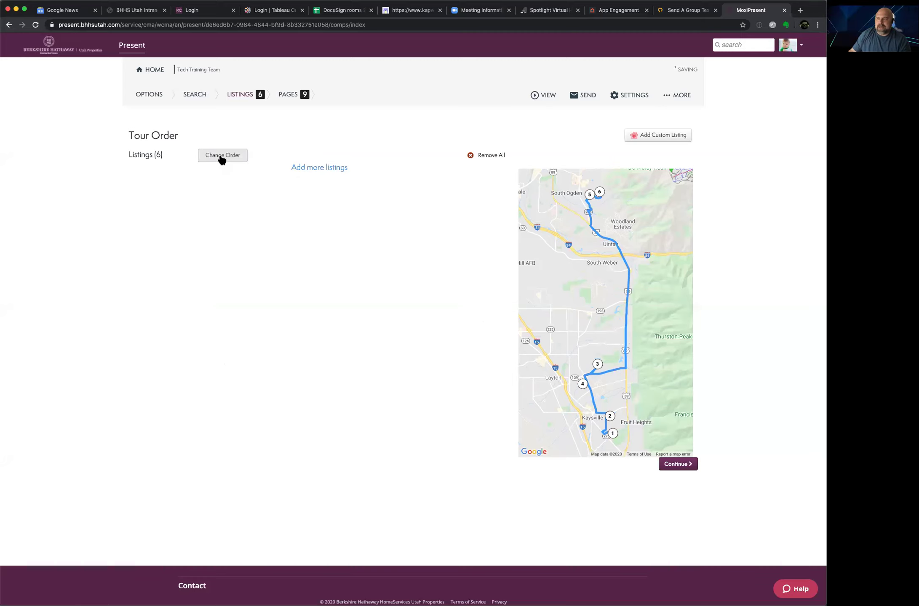
# Step: Continue from the tour order to the nine-page builder with the 'Tech Training Team' cover page
pyautogui.click(335, 172)
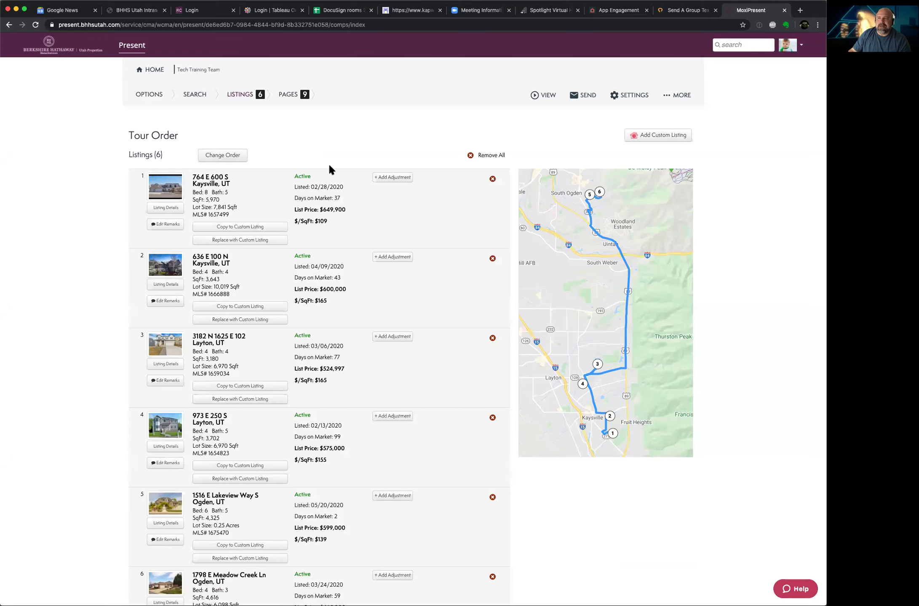
pyautogui.scroll(-3, 332, 251)
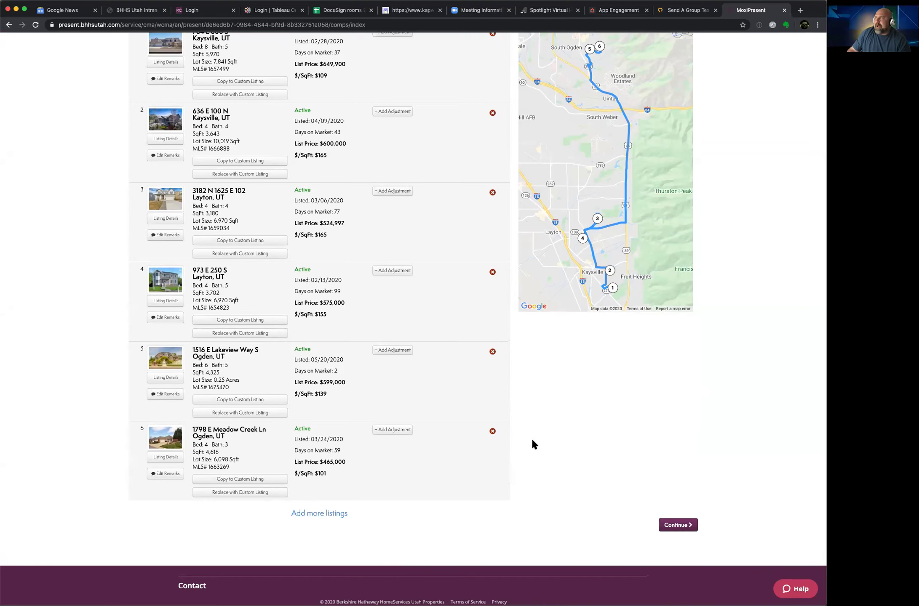
pyautogui.scroll(2, 542, 424)
pyautogui.click(677, 593)
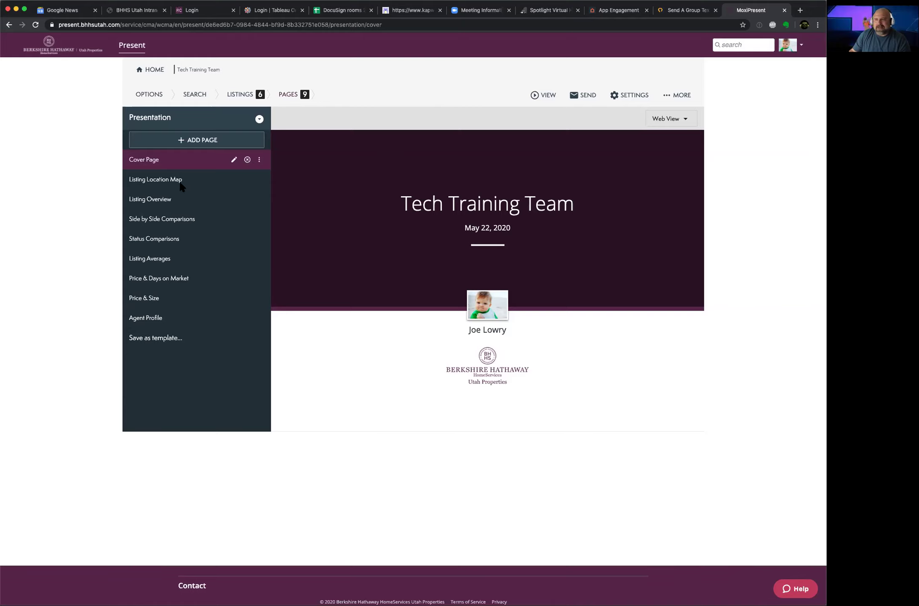
# Step: Preview the Listing Location Map page with its numbered driving route
pyautogui.click(164, 180)
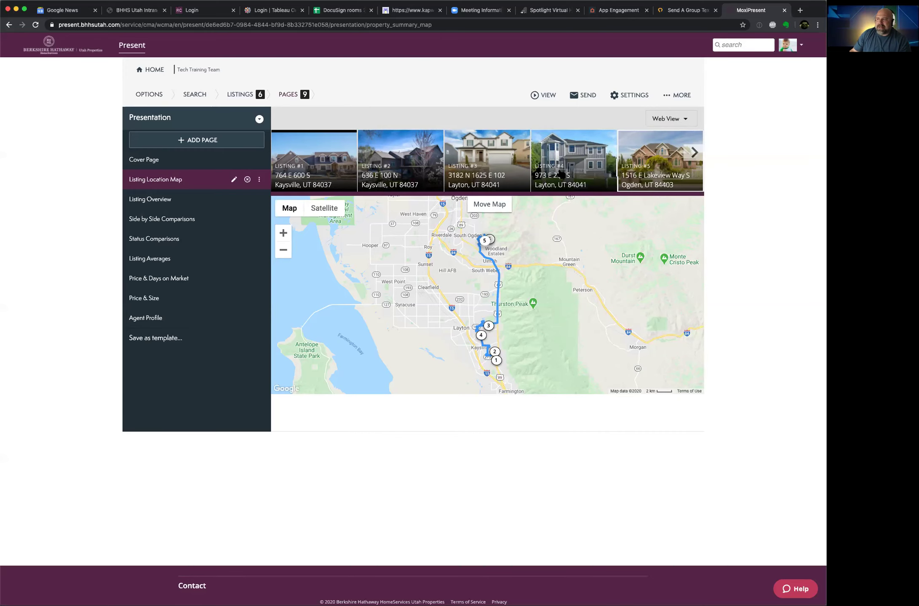
pyautogui.click(561, 175)
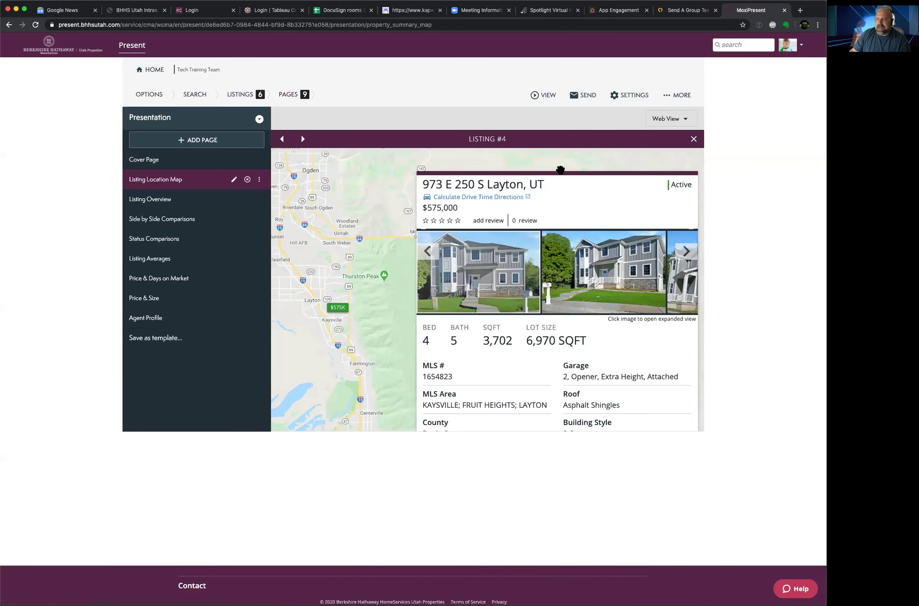
pyautogui.click(502, 256)
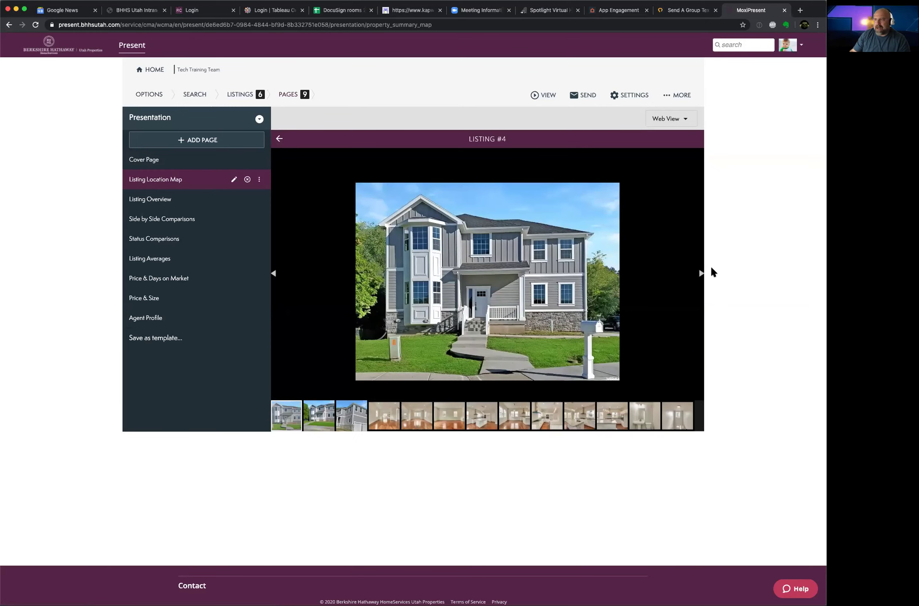
pyautogui.click(697, 273)
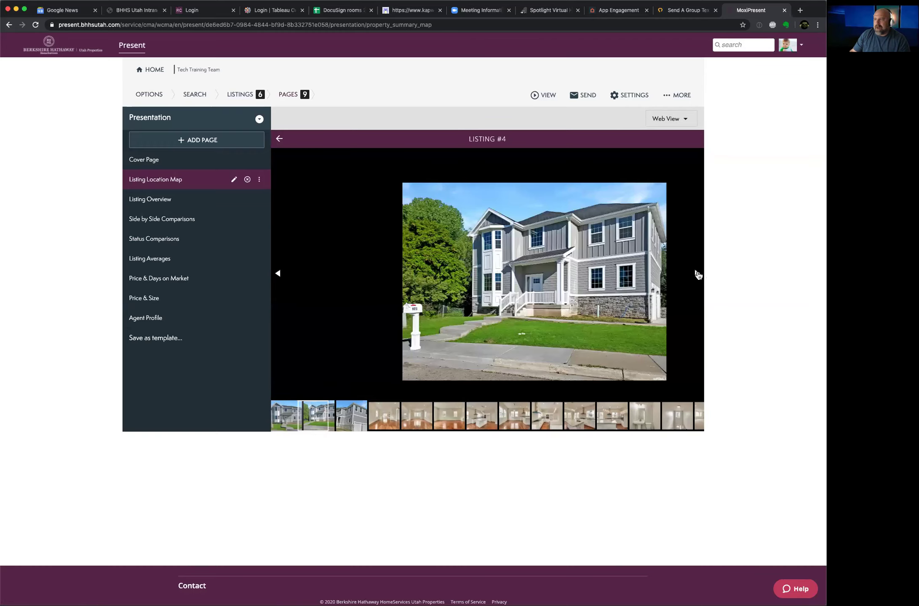
pyautogui.click(697, 273)
pyautogui.click(696, 273)
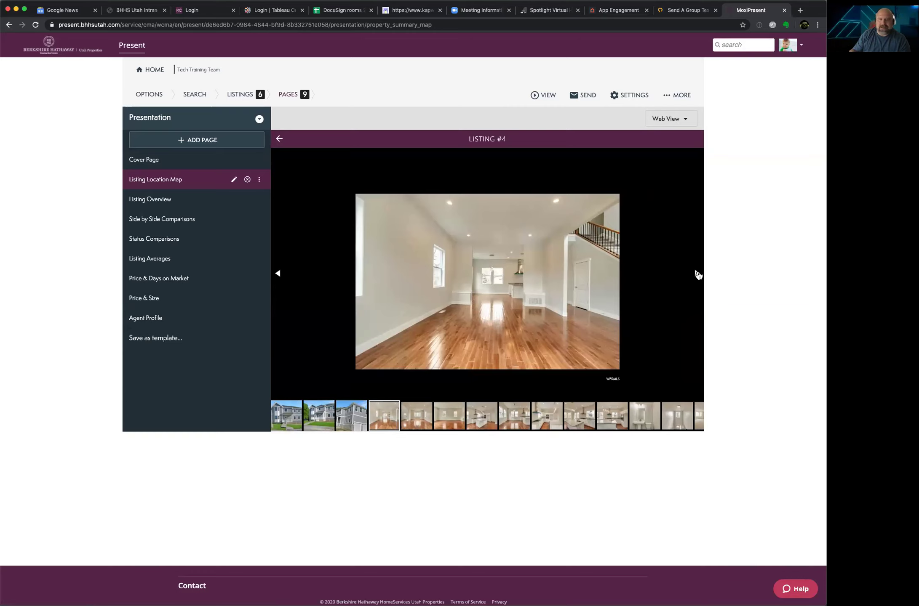
pyautogui.click(697, 274)
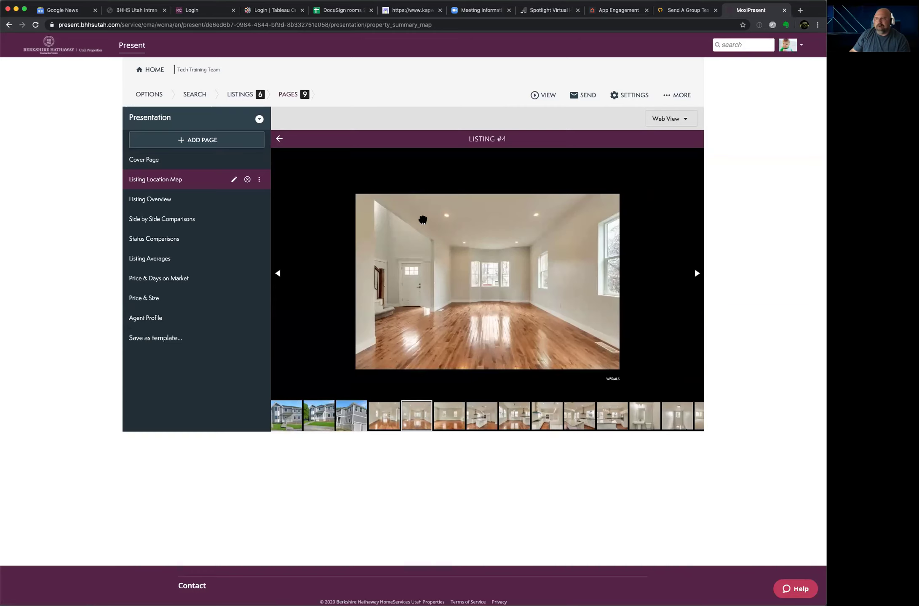
pyautogui.click(279, 140)
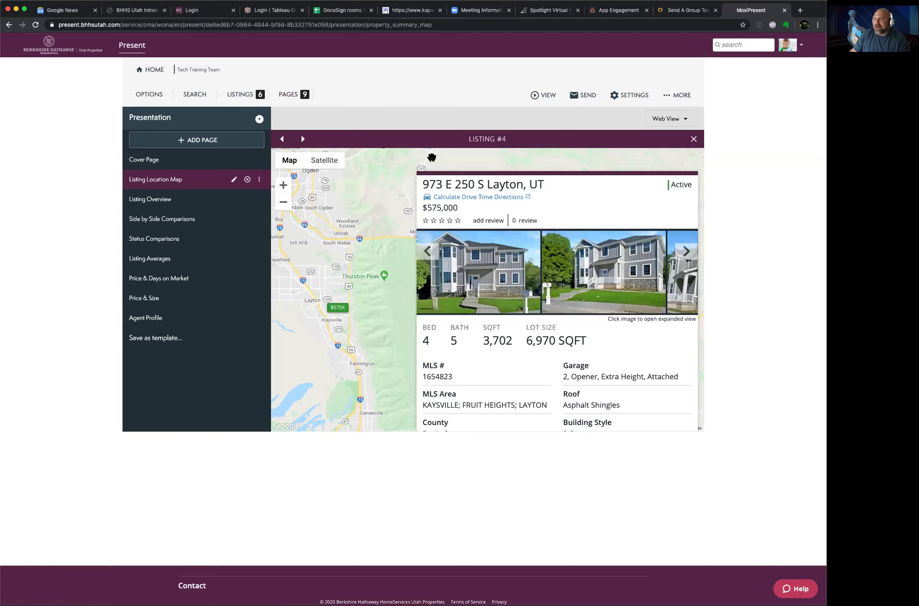
# Step: Step through Listings #5 and #6, then close the detail card back to the map
pyautogui.click(302, 139)
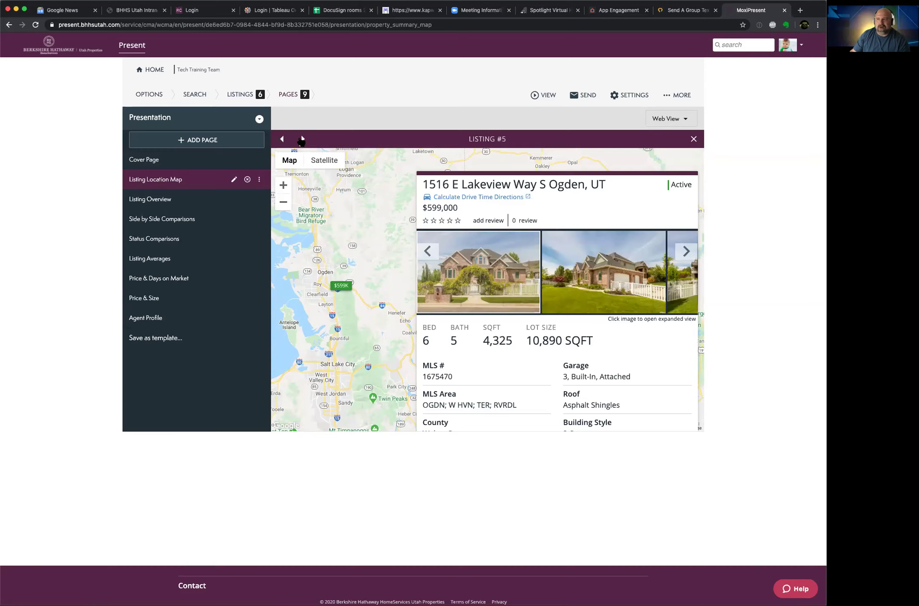
pyautogui.click(302, 139)
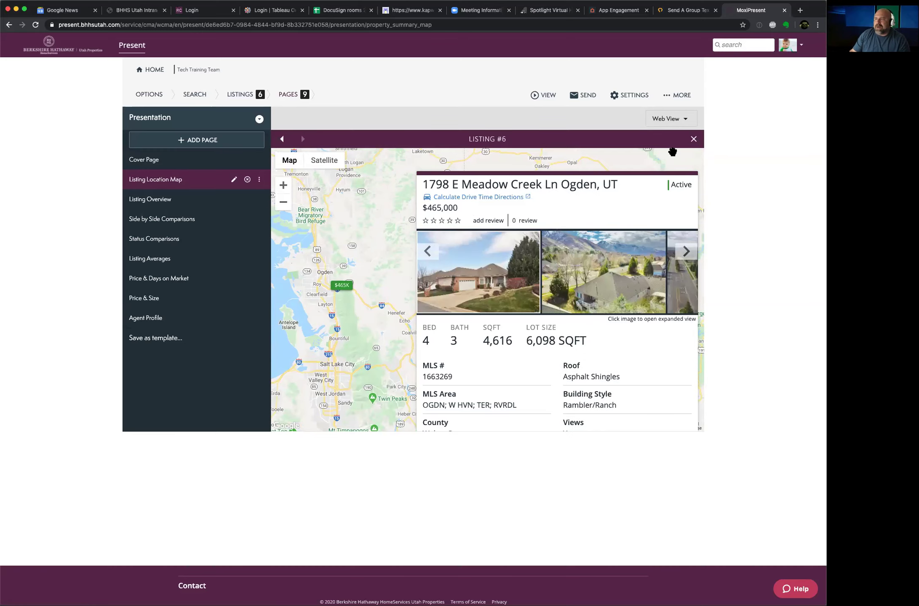
pyautogui.click(692, 140)
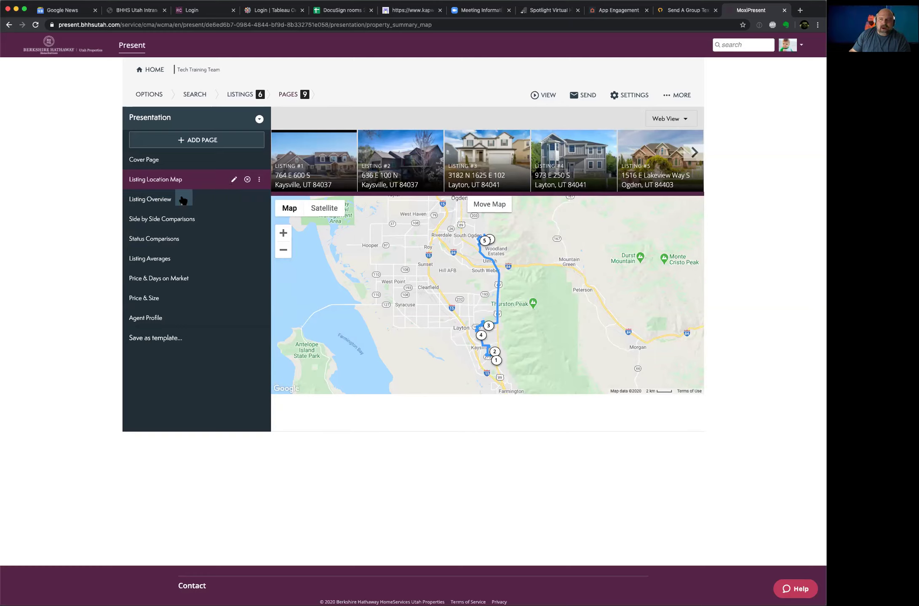
# Step: Check the Listing Location Map settings, then view the Listing Overview page
pyautogui.click(234, 180)
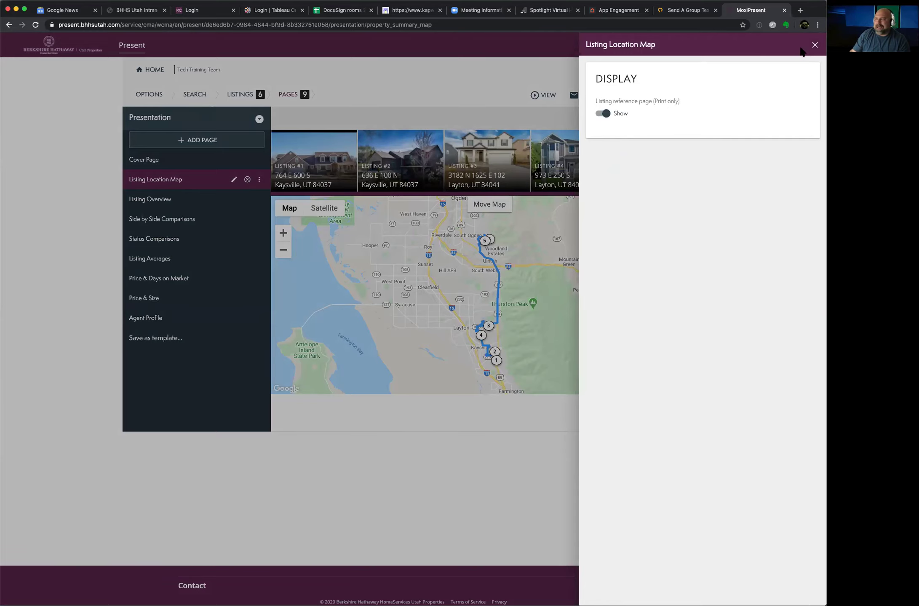
pyautogui.click(815, 45)
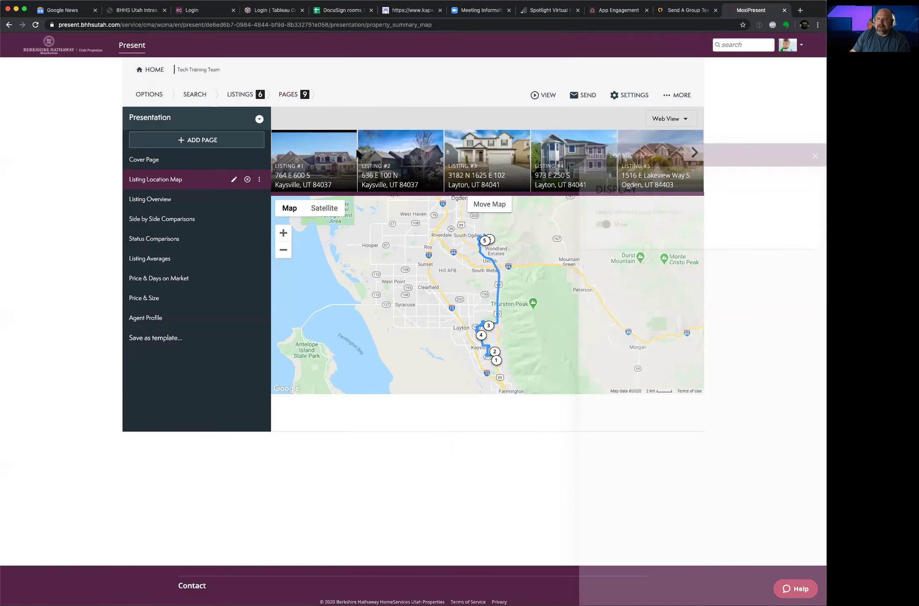
pyautogui.click(169, 203)
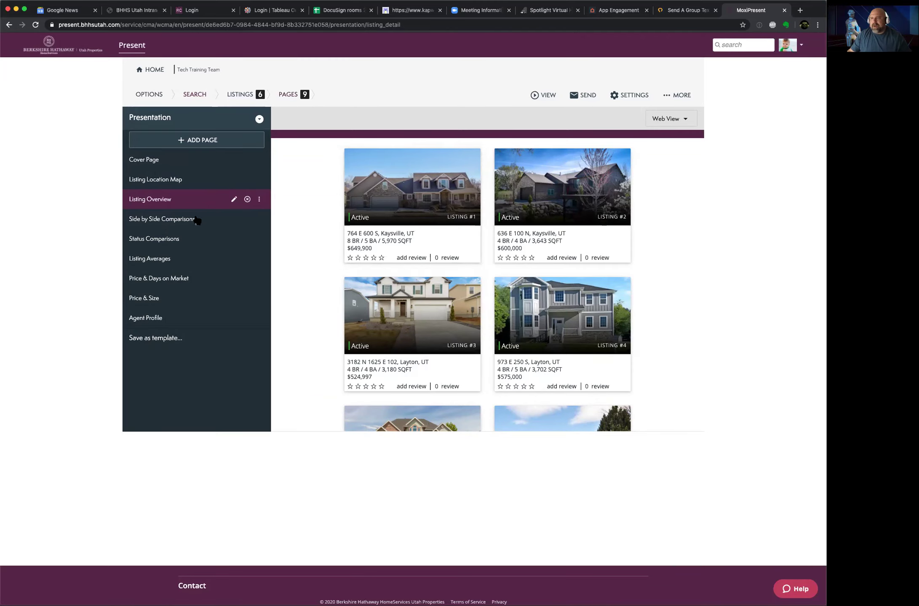
# Step: Review the Side by Side Comparisons table and page it forward to Listings #4–#6
pyautogui.click(181, 227)
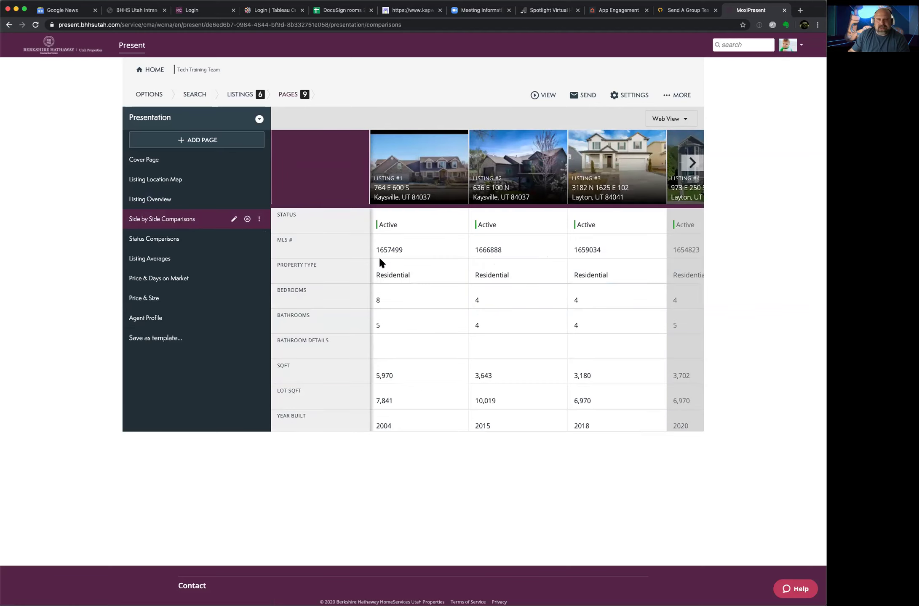
pyautogui.scroll(-1, 379, 260)
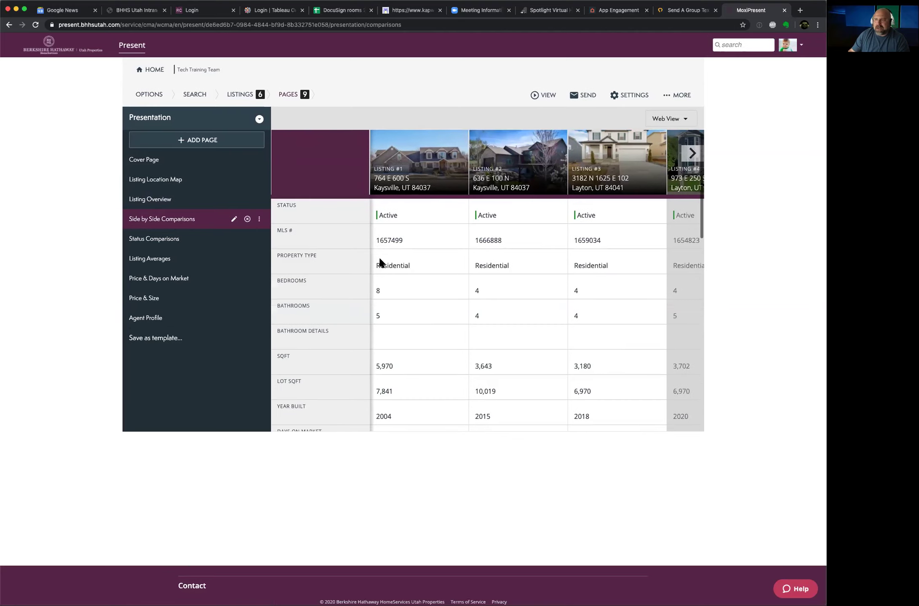
pyautogui.scroll(-5, 379, 262)
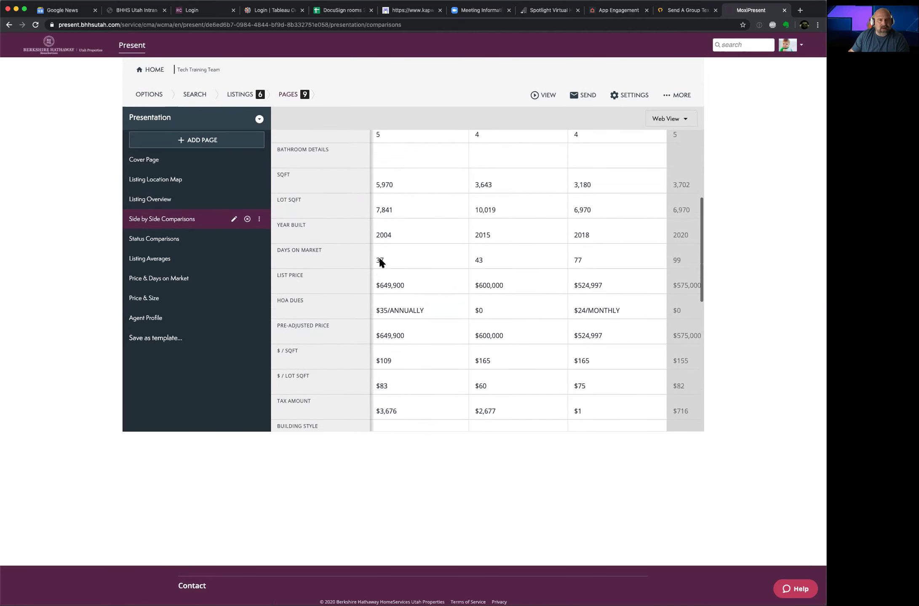
pyautogui.scroll(-1, 381, 265)
pyautogui.scroll(-3, 425, 319)
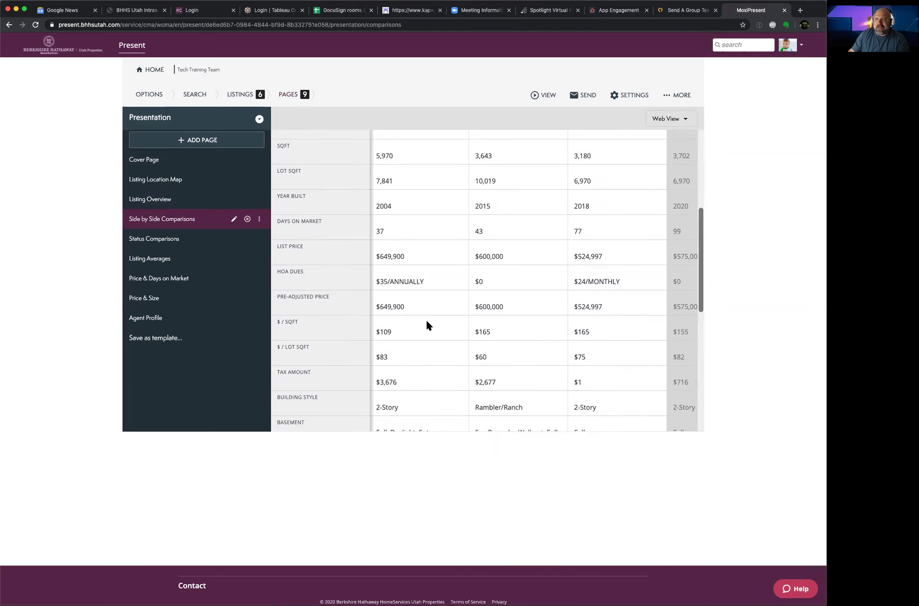
pyautogui.scroll(-2, 426, 321)
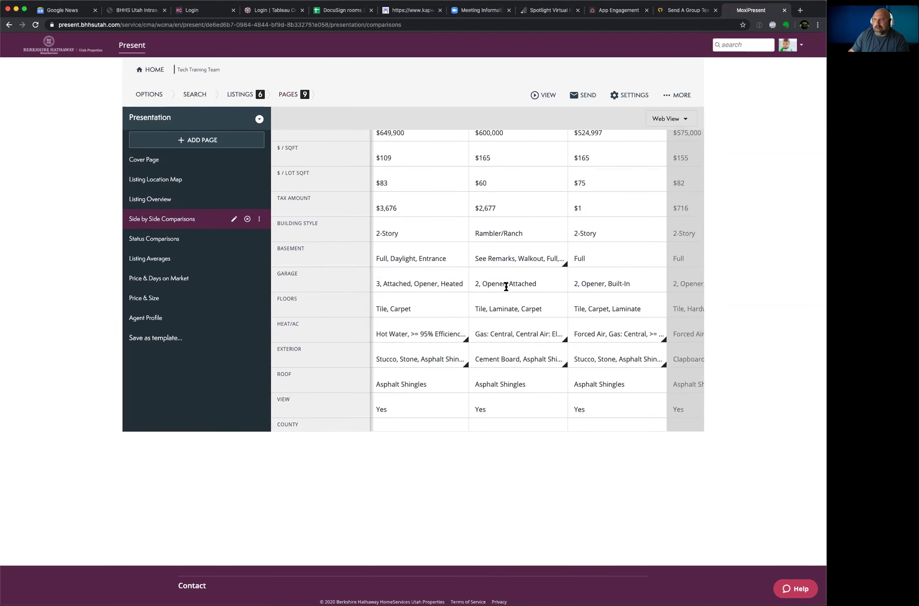
pyautogui.scroll(8, 505, 286)
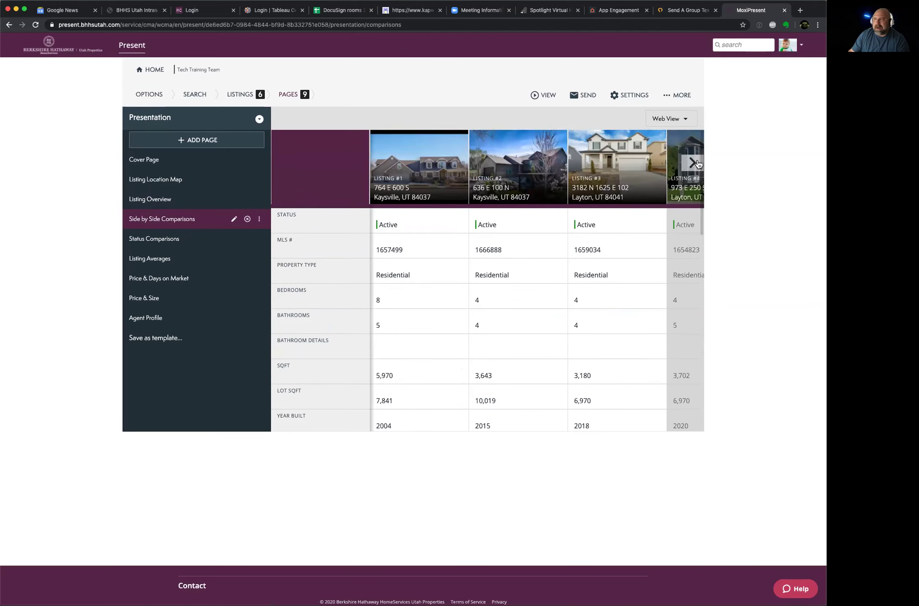
pyautogui.click(692, 162)
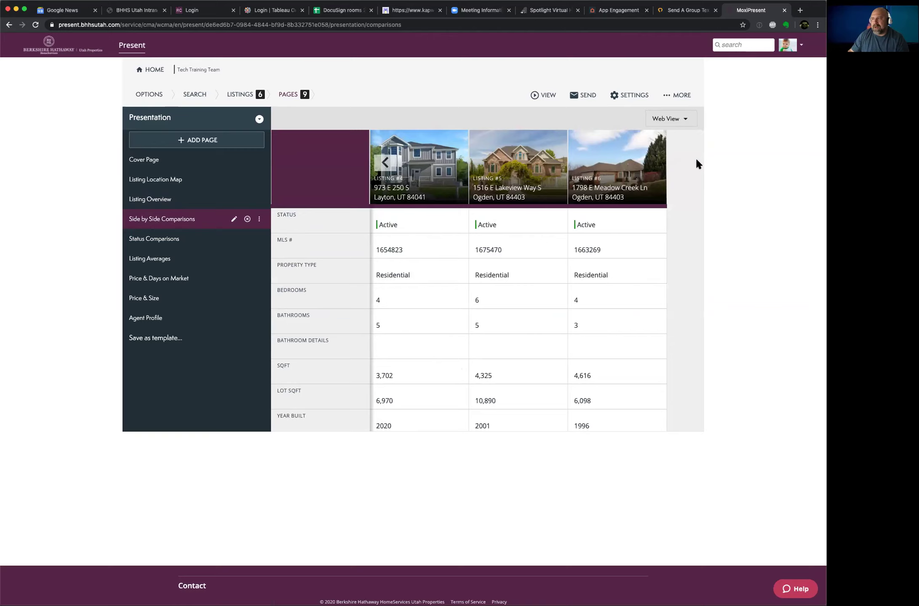
# Step: Remove the Status Comparisons page, leaving an 8-page presentation
pyautogui.click(154, 239)
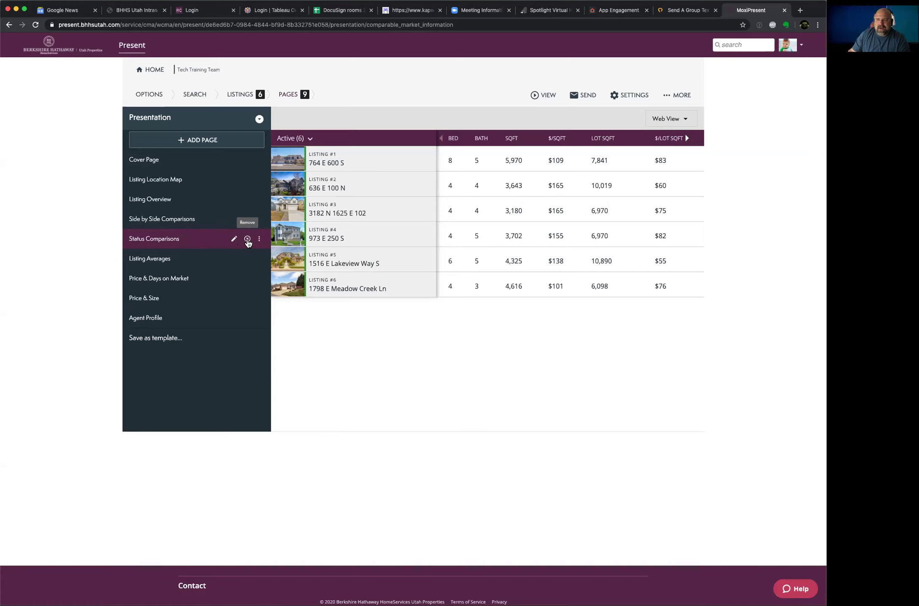
pyautogui.click(247, 240)
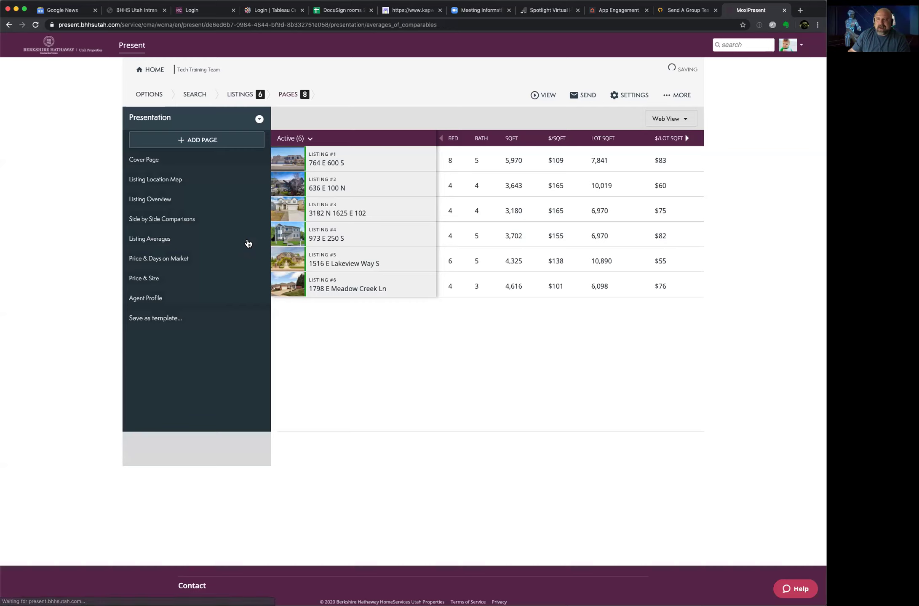
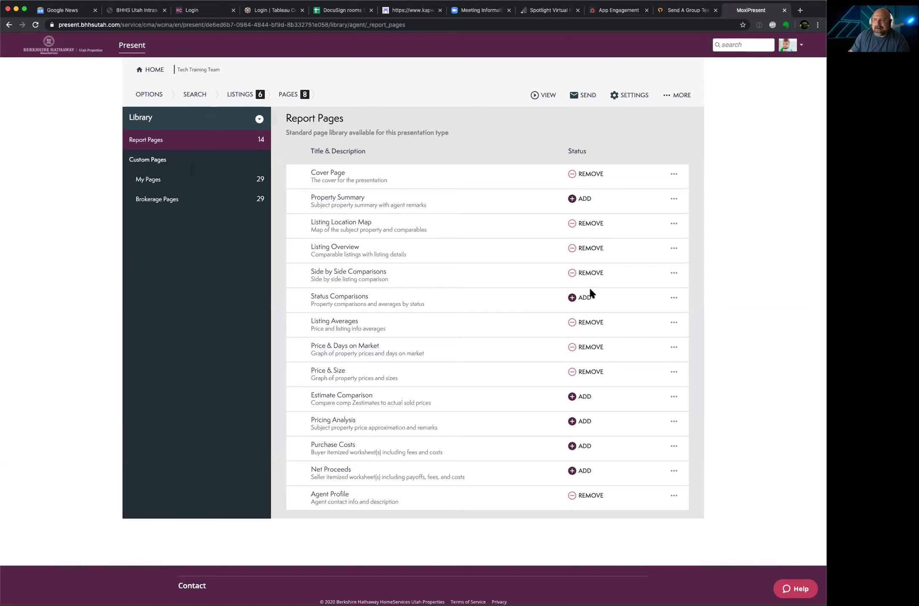
# Step: Add Status Comparisons to the presentation, making nine pages, and return to the page list
pyautogui.click(571, 298)
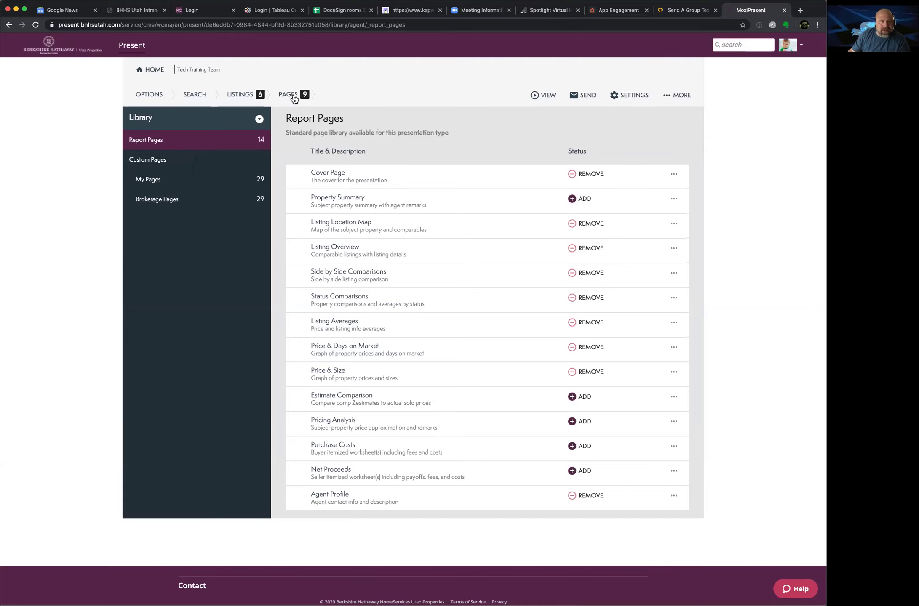
pyautogui.click(295, 97)
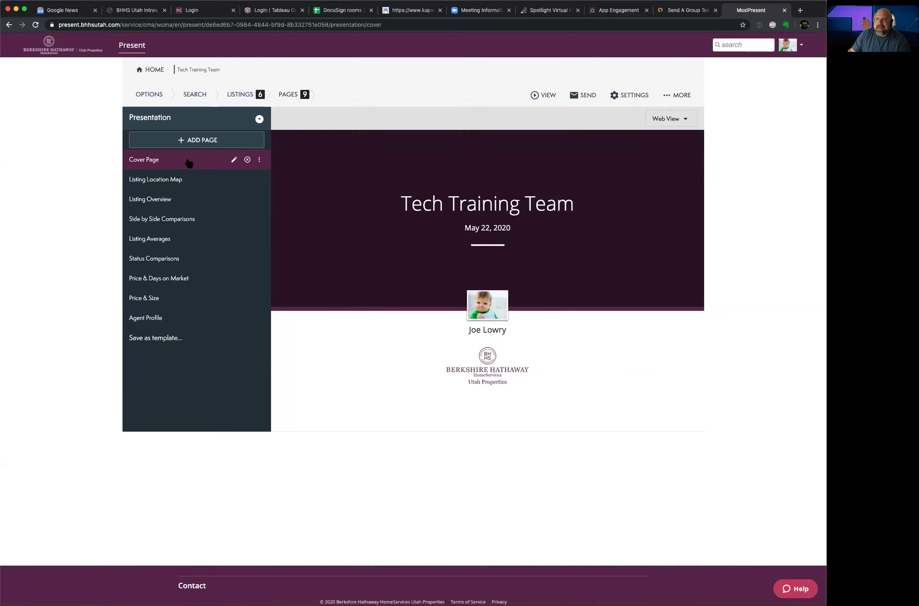
# Step: Remove Status Comparisons, Price & Days on Market and Price & Size, then open the account menu
pyautogui.click(163, 258)
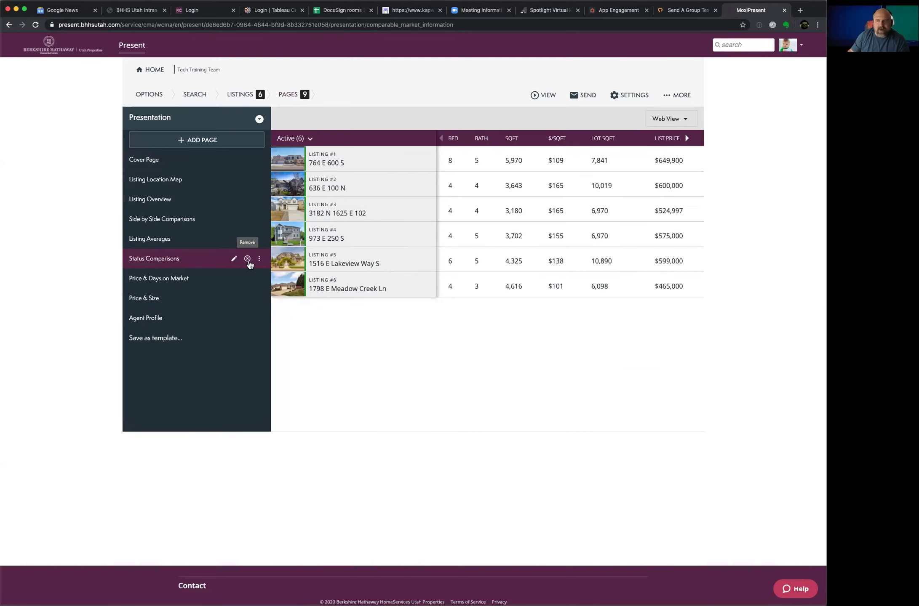
pyautogui.click(248, 261)
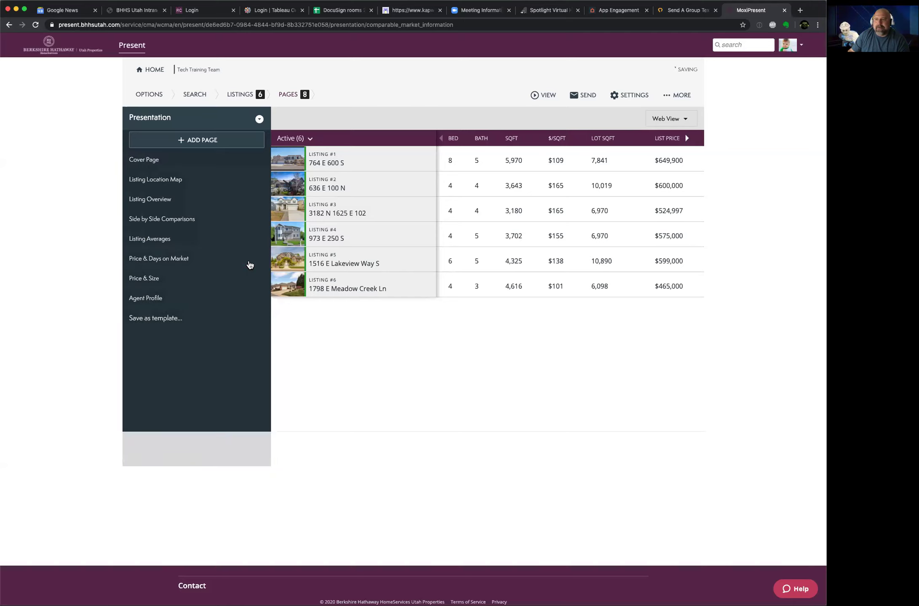
pyautogui.click(197, 266)
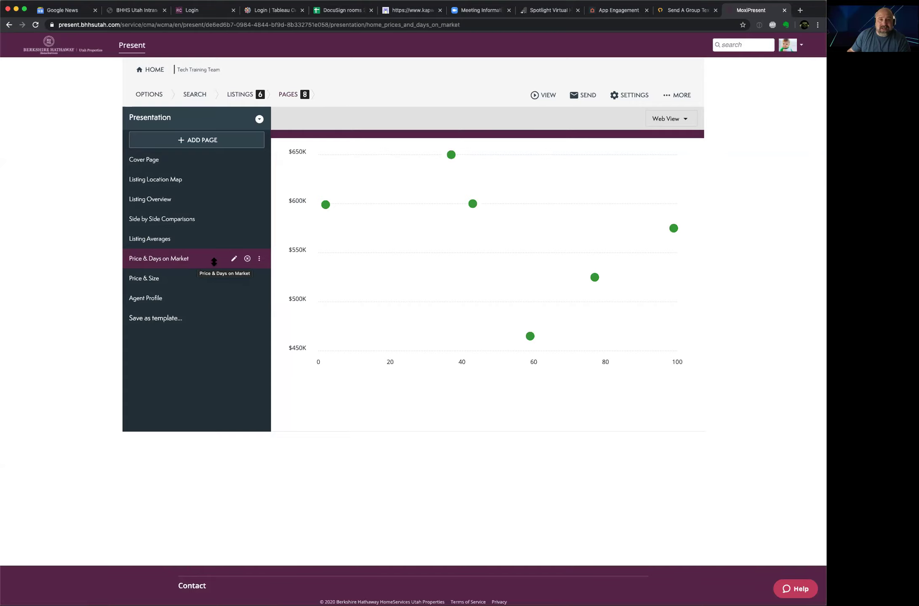
pyautogui.click(248, 259)
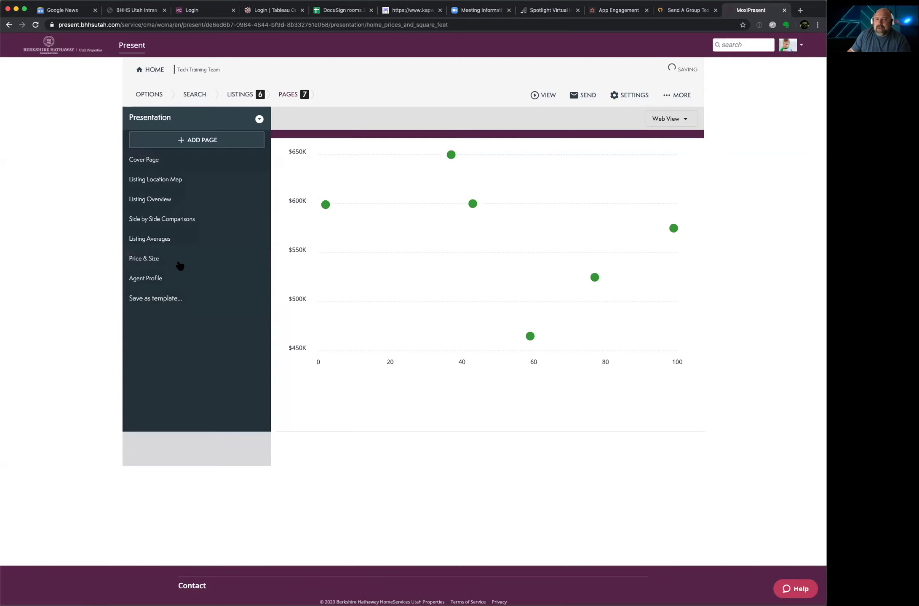
pyautogui.click(155, 263)
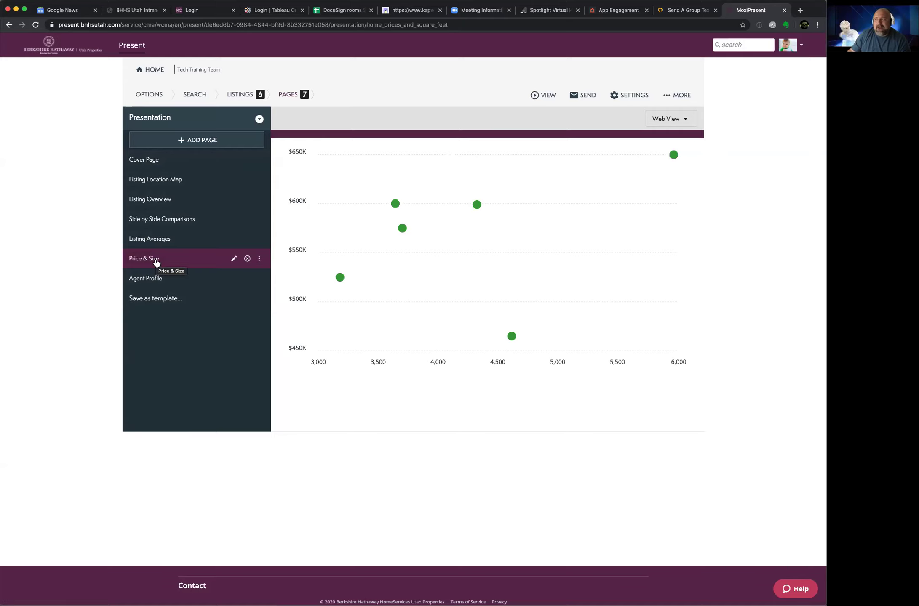
pyautogui.moveTo(341, 281)
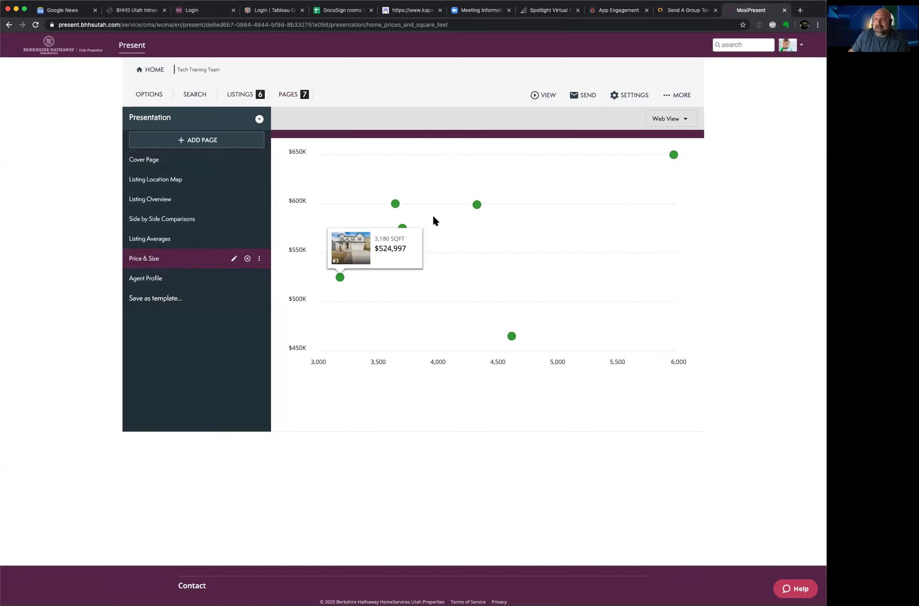
pyautogui.click(245, 260)
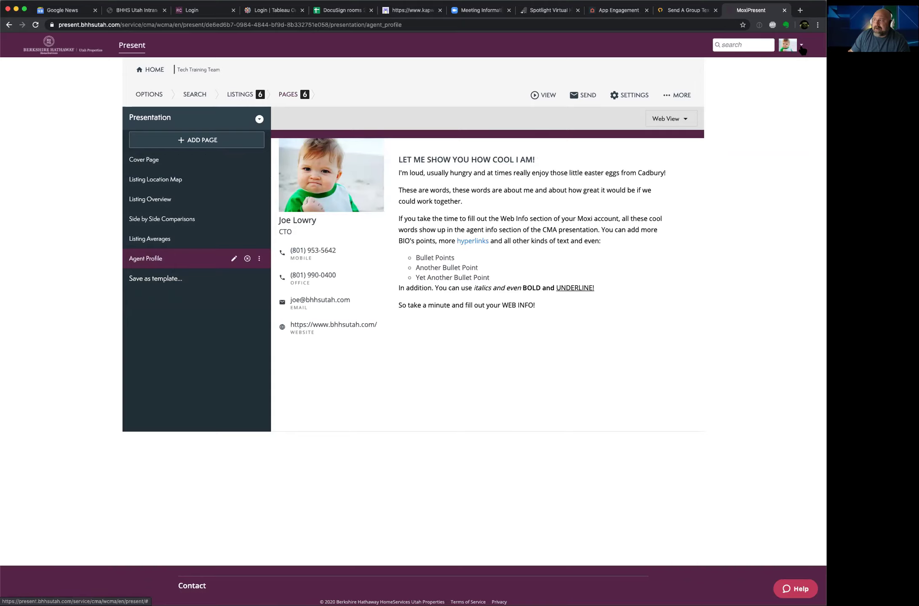
pyautogui.click(801, 48)
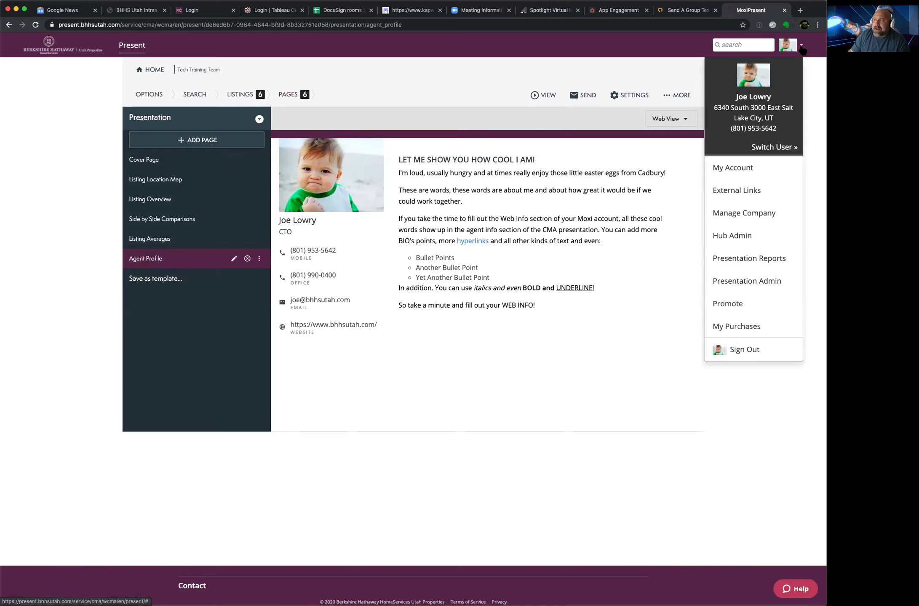
pyautogui.click(742, 168)
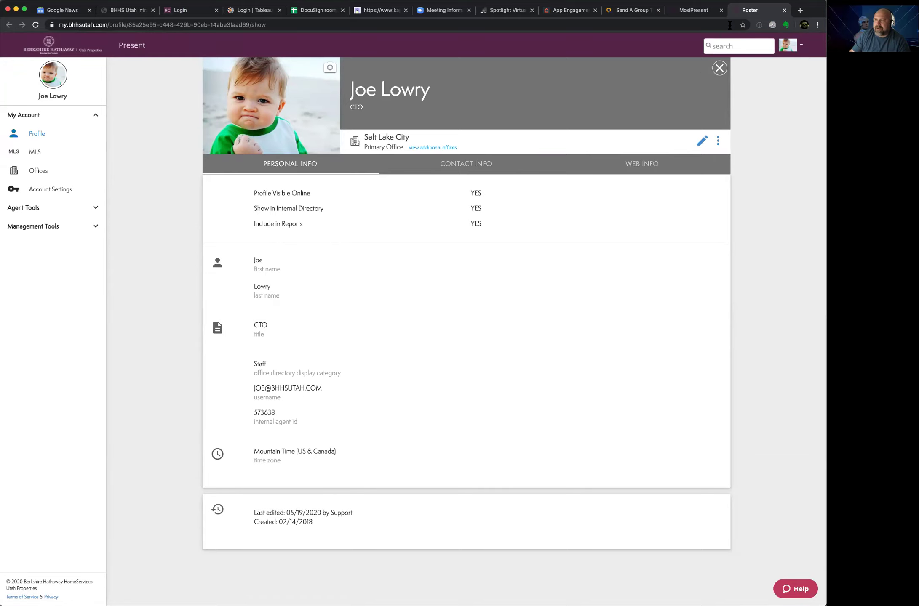
pyautogui.click(784, 11)
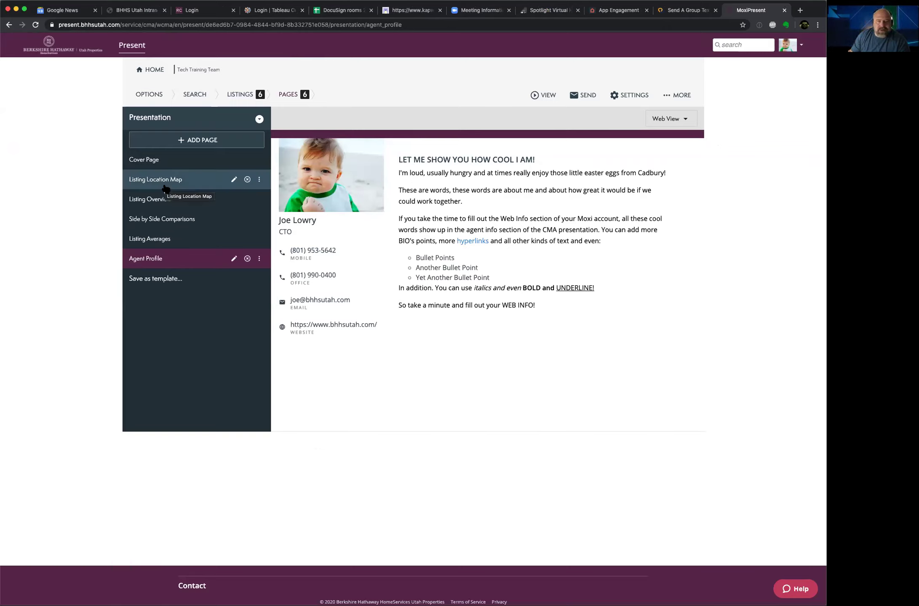
# Step: From the Cover Page, start emailing the Tech Training Team presentation
pyautogui.click(152, 163)
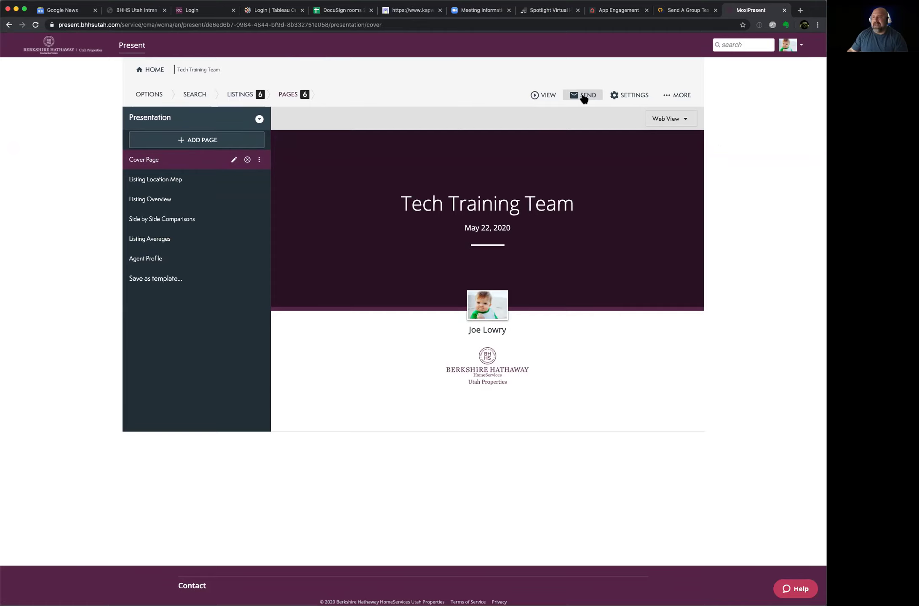
pyautogui.click(584, 98)
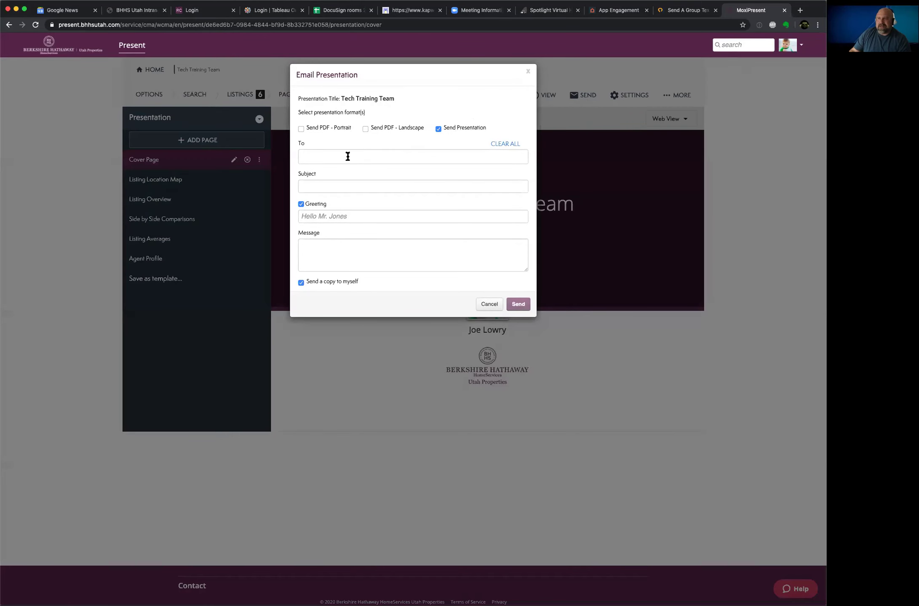
# Step: Email the presentation to the agent's own address, subject 'Fun times on the tour', without a self-copy
pyautogui.click(327, 160)
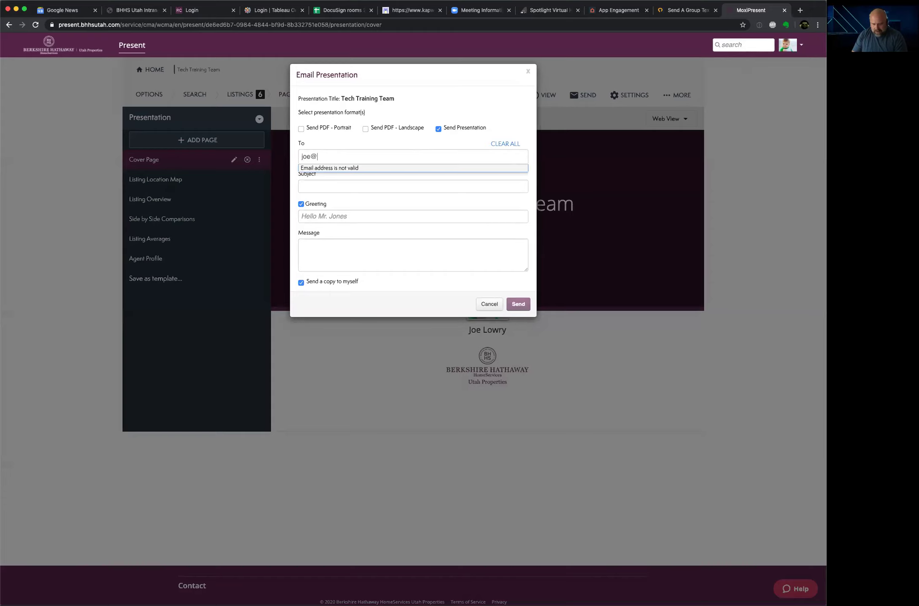
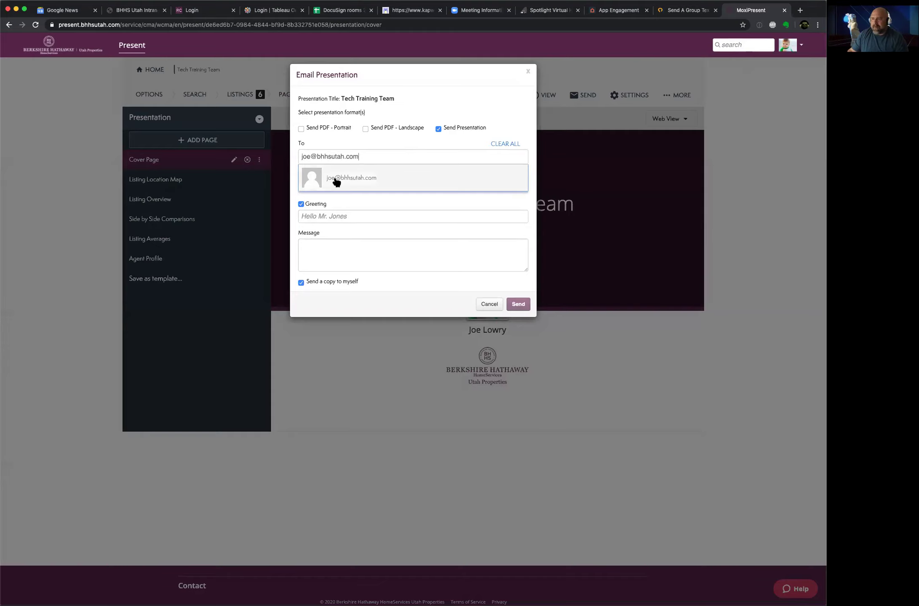
pyautogui.click(334, 179)
pyautogui.click(332, 188)
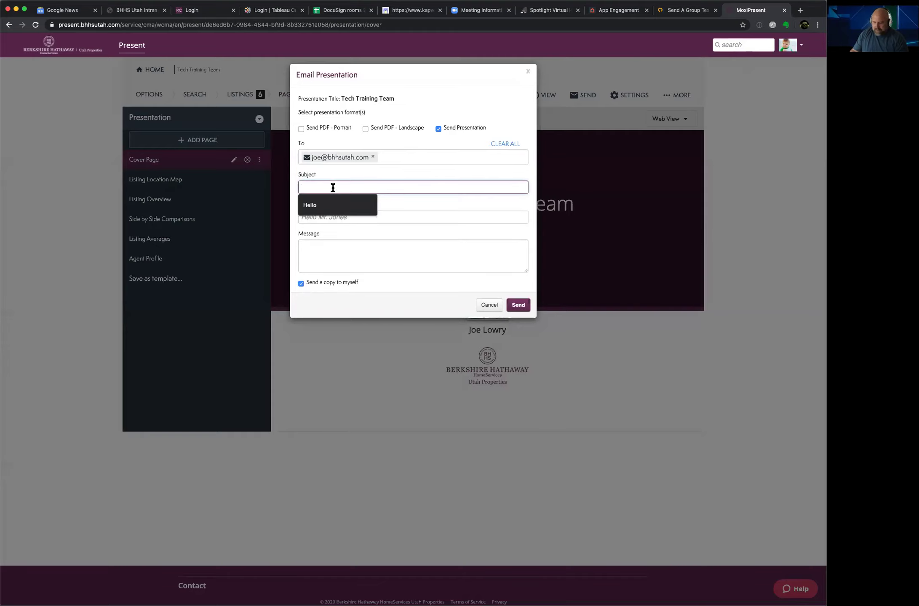
pyautogui.write('Fun')
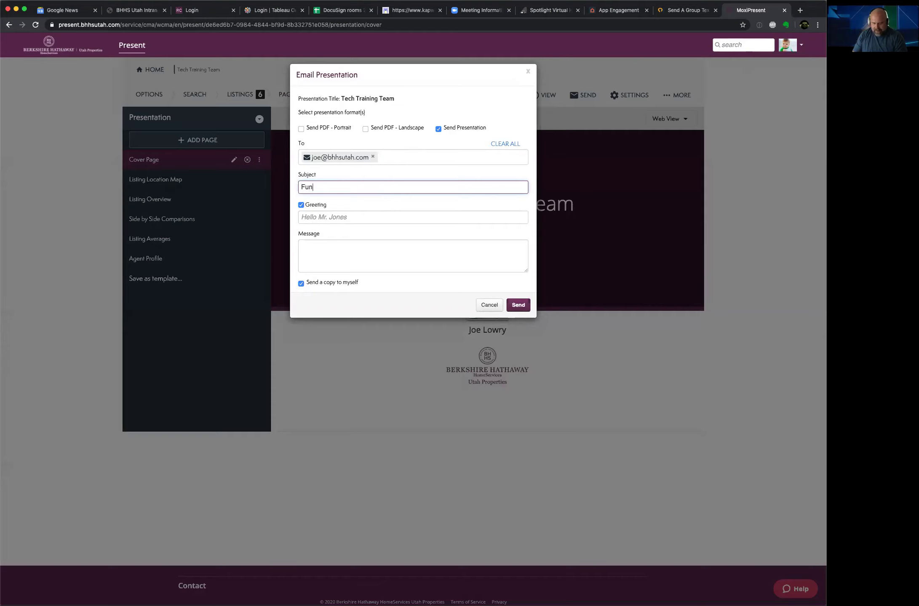
pyautogui.write(' times o')
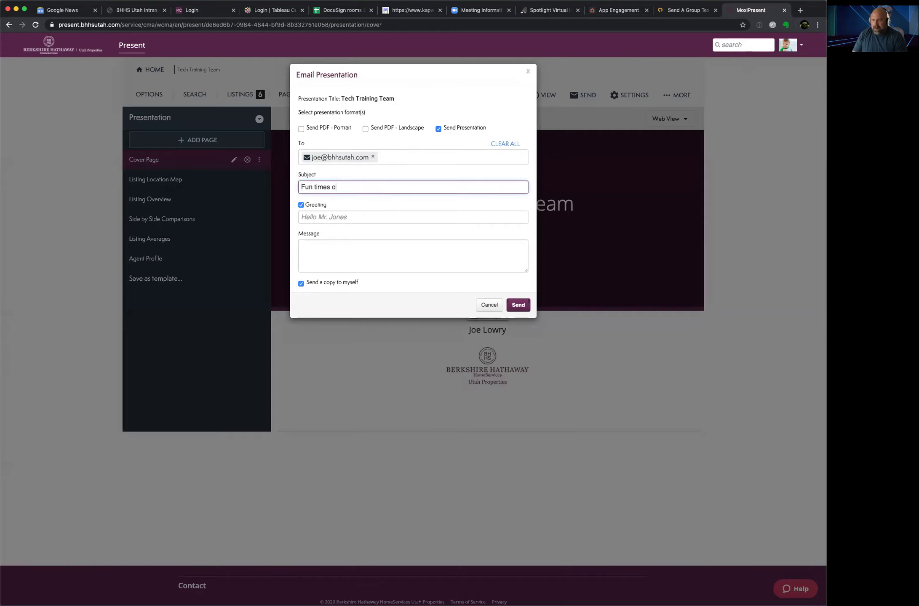
pyautogui.write('n the tour')
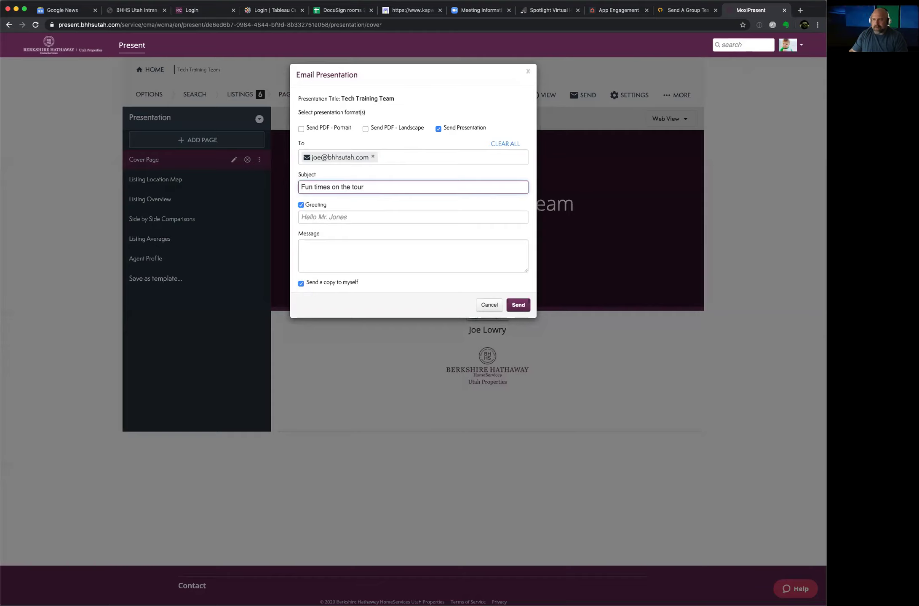
pyautogui.click(367, 244)
pyautogui.write('asd.fkasd.fma:DLSmfA:LSDmv:ALSDmv;ALSdmv:ALSDmv:ASLDmv:ASDLmv:ASDmvA:SDLmv:ALSDm')
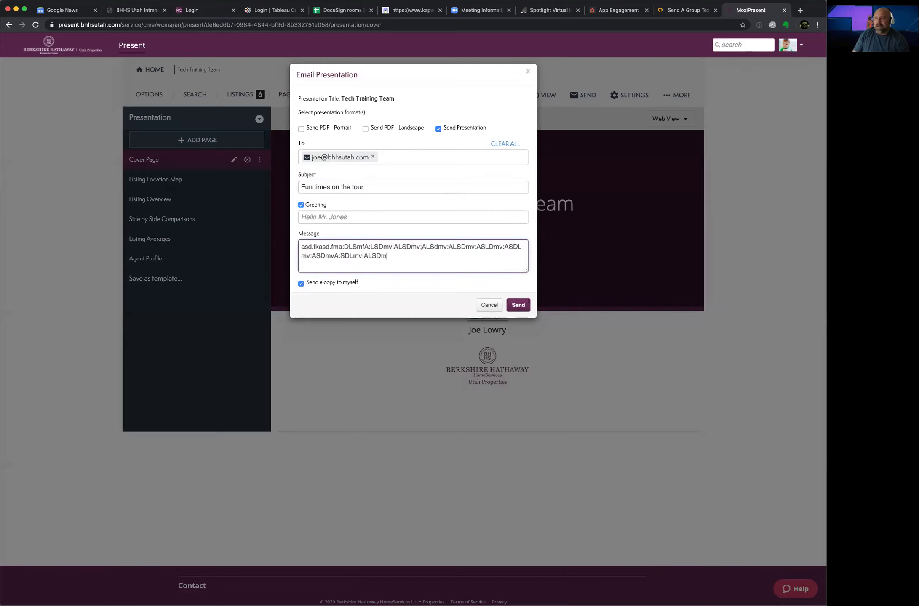
pyautogui.write('v:ALSDmv:ALSDmv:ASLDmv:ASLDmvA:LSDmv:ASDLmvAS:DLMv:ASLDcmvA:SDLcm')
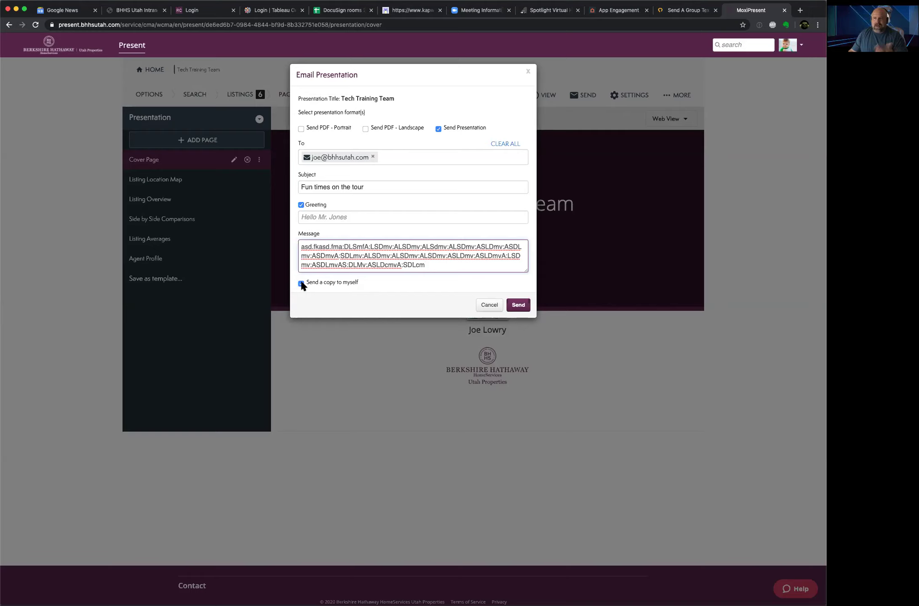
pyautogui.click(301, 283)
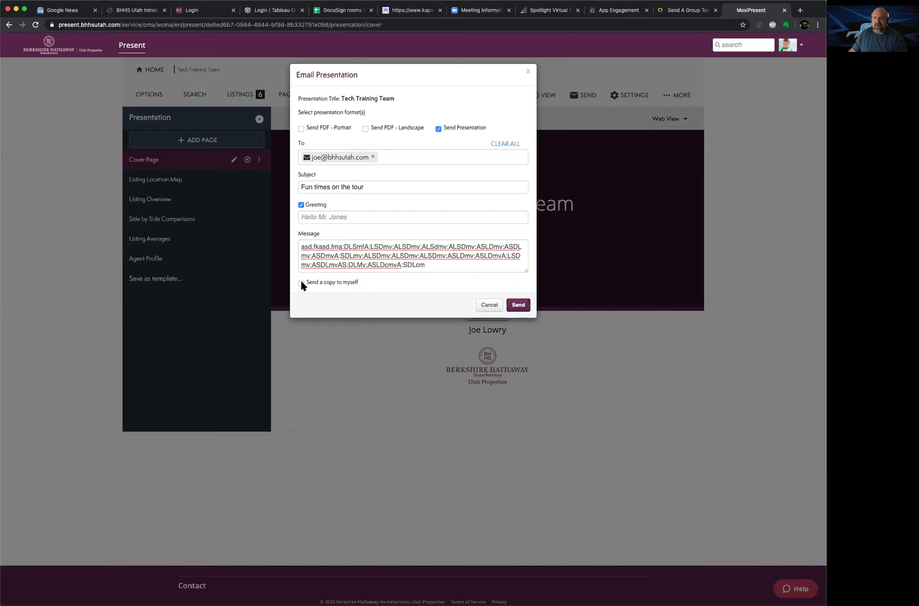
pyautogui.click(514, 306)
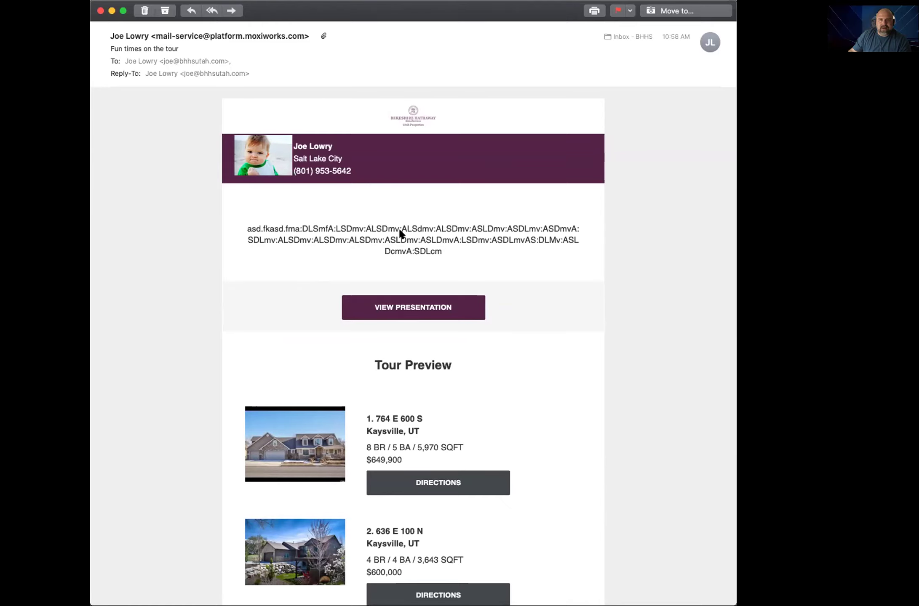
# Step: Browse the received email's six-home Tour Preview, then follow its View Presentation link
pyautogui.scroll(-3, 447, 222)
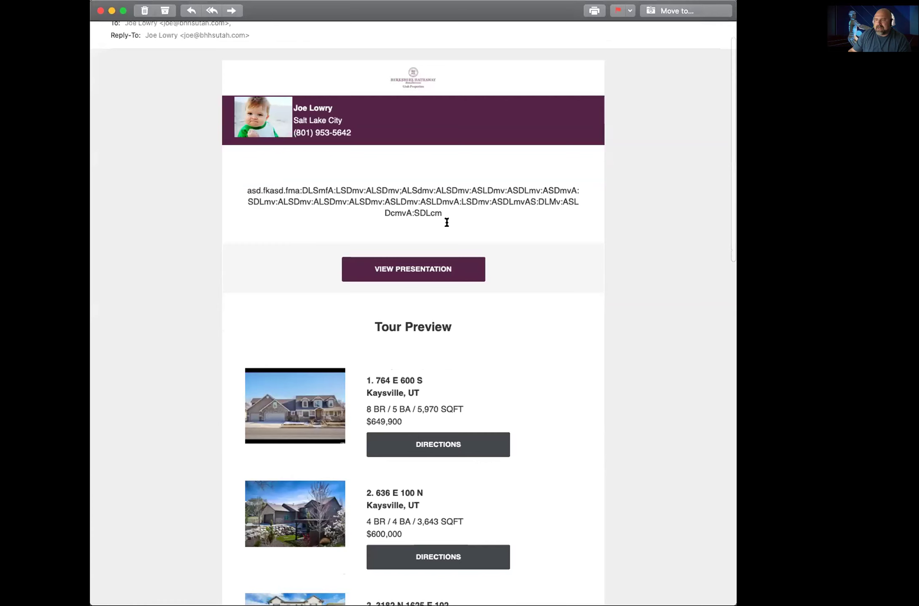
pyautogui.scroll(-8, 381, 381)
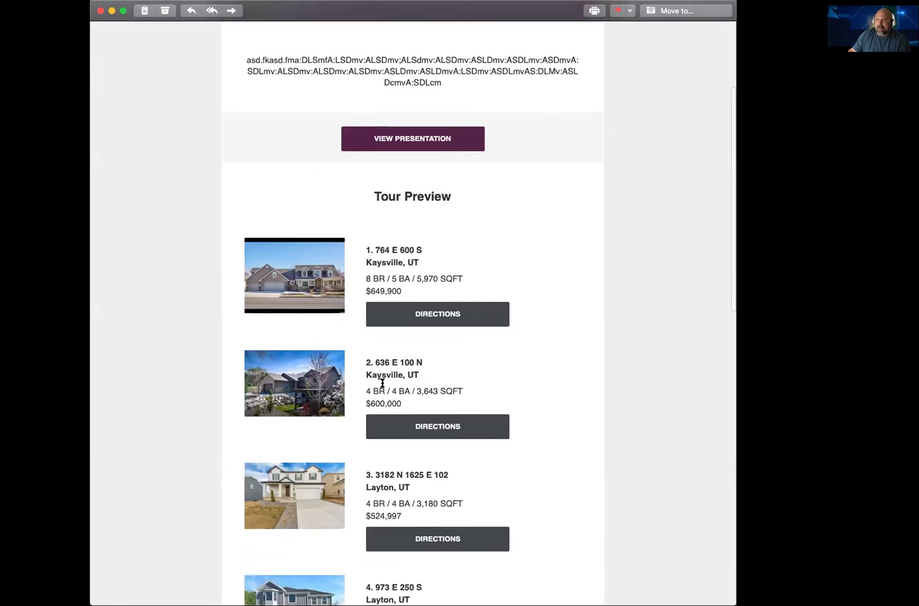
pyautogui.scroll(-8, 382, 383)
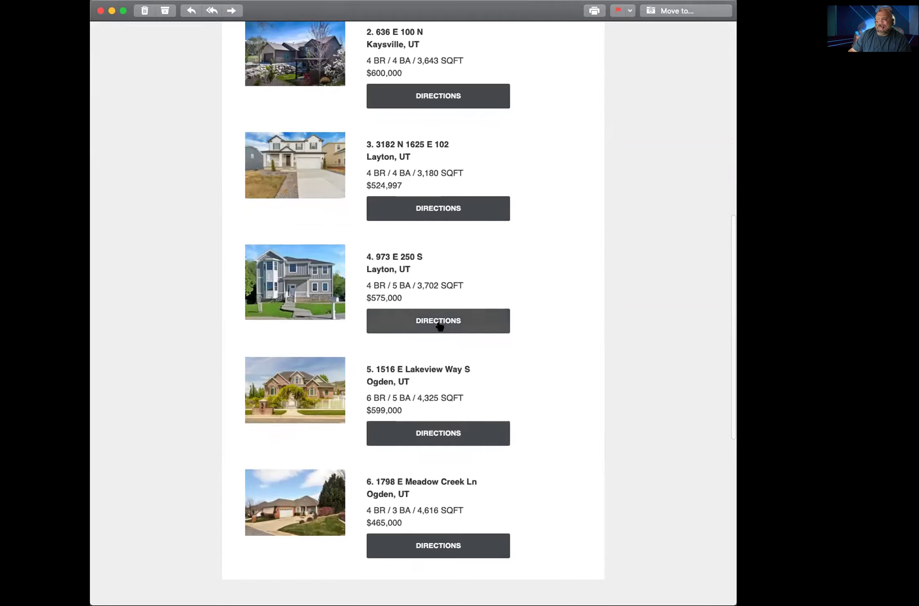
pyautogui.scroll(10, 436, 275)
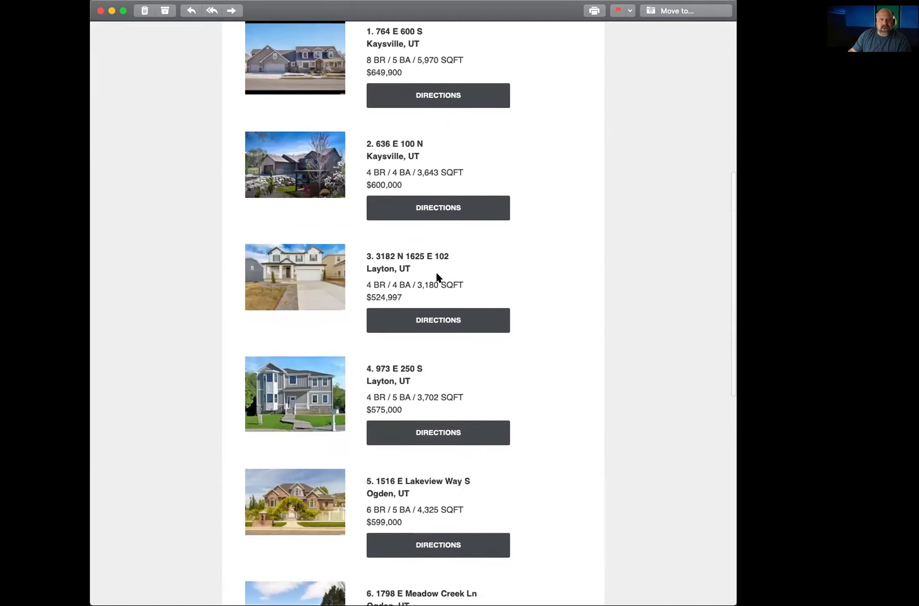
pyautogui.scroll(4, 436, 275)
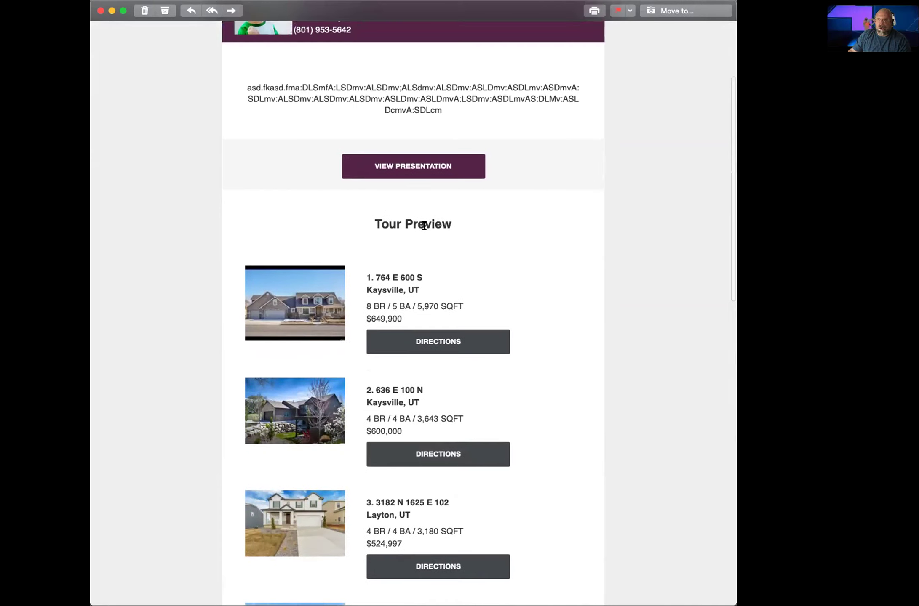
pyautogui.click(412, 171)
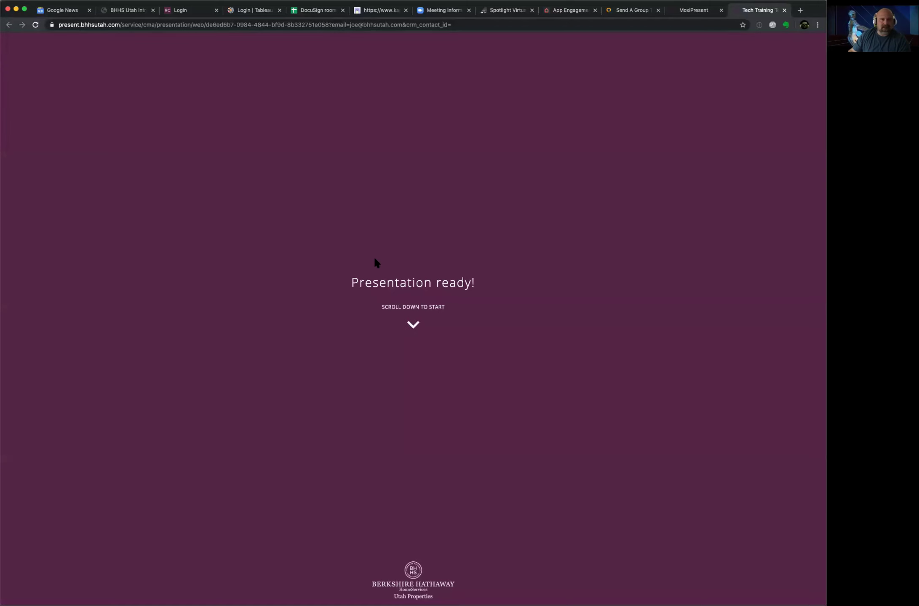
pyautogui.scroll(-5, 374, 259)
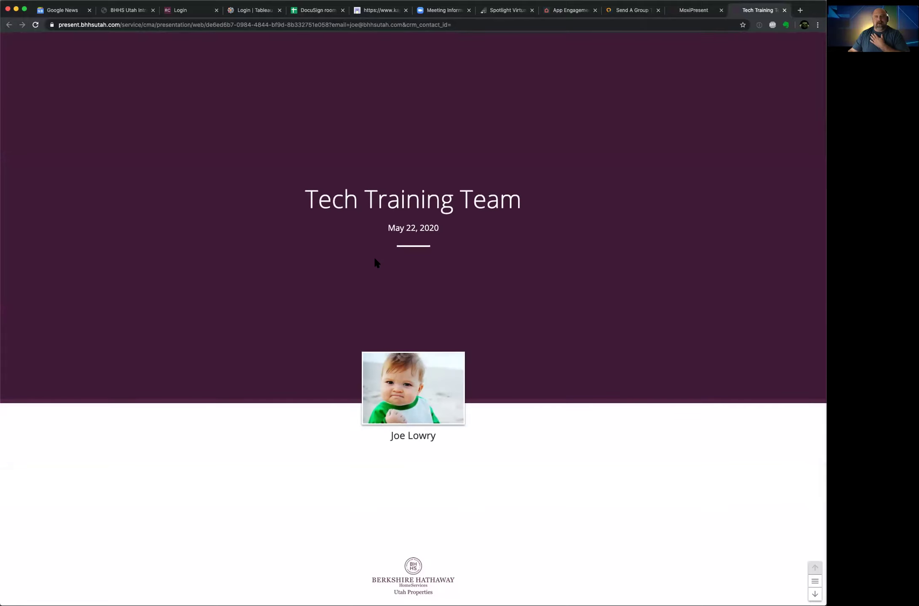
pyautogui.scroll(-10, 375, 259)
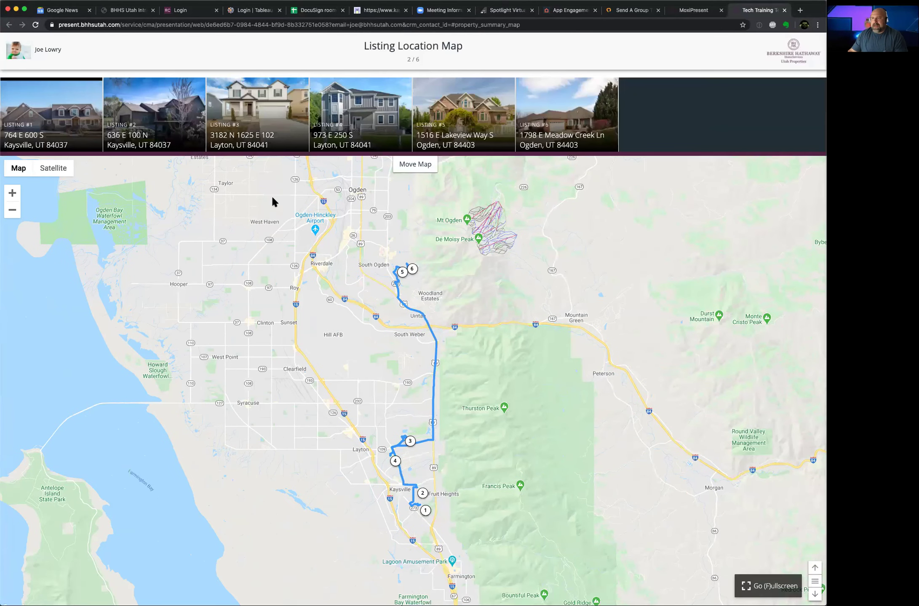
pyautogui.click(69, 132)
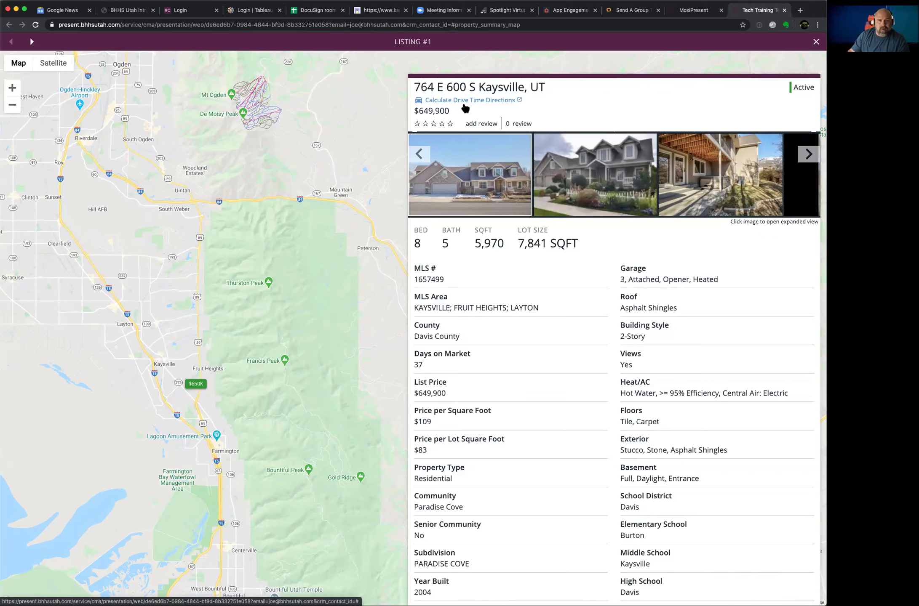
pyautogui.click(443, 125)
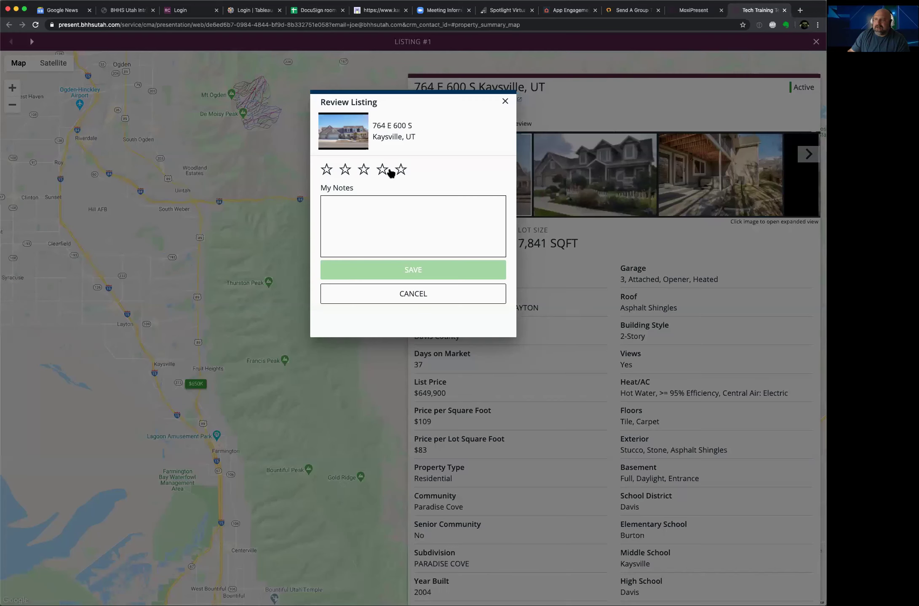
pyautogui.click(382, 171)
pyautogui.click(367, 207)
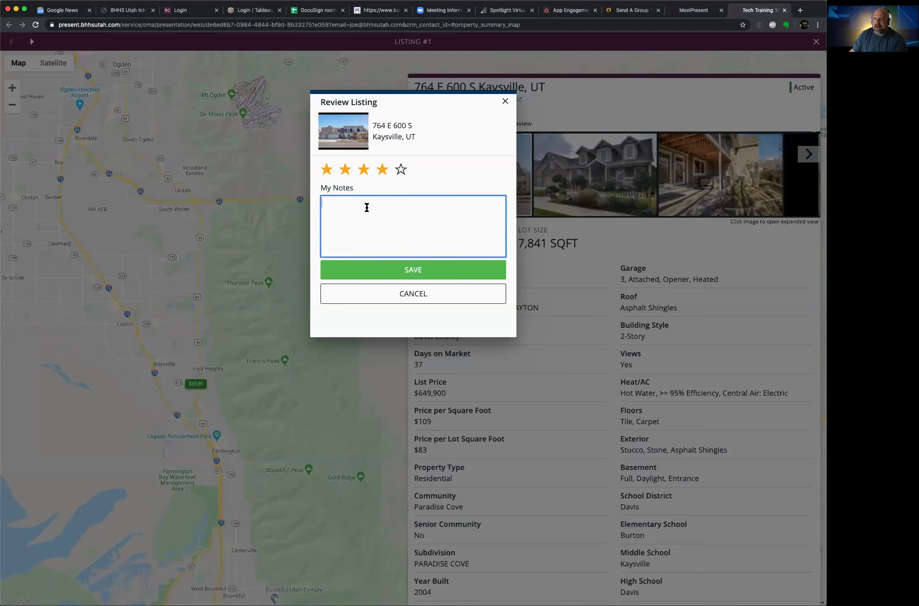
pyautogui.write('This')
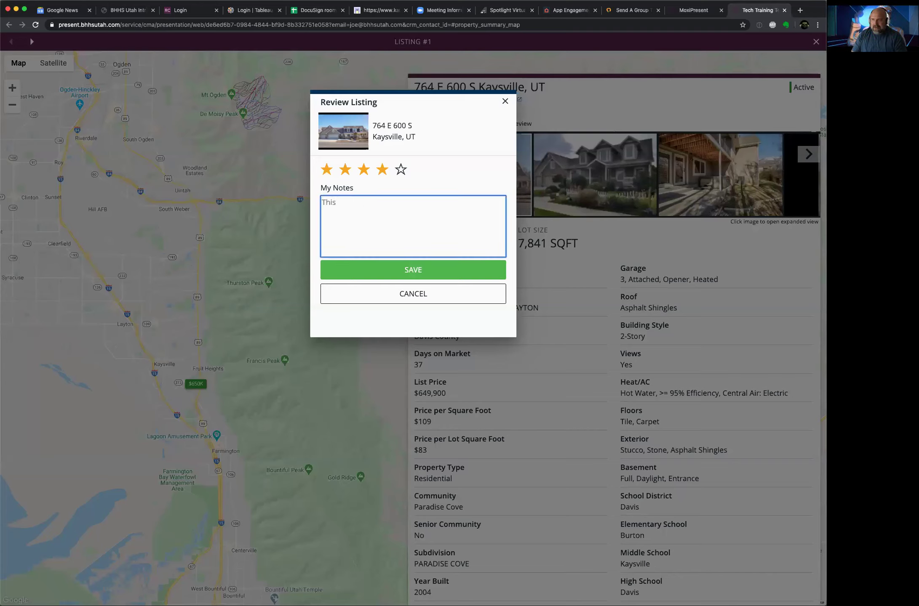
pyautogui.write(' house was ')
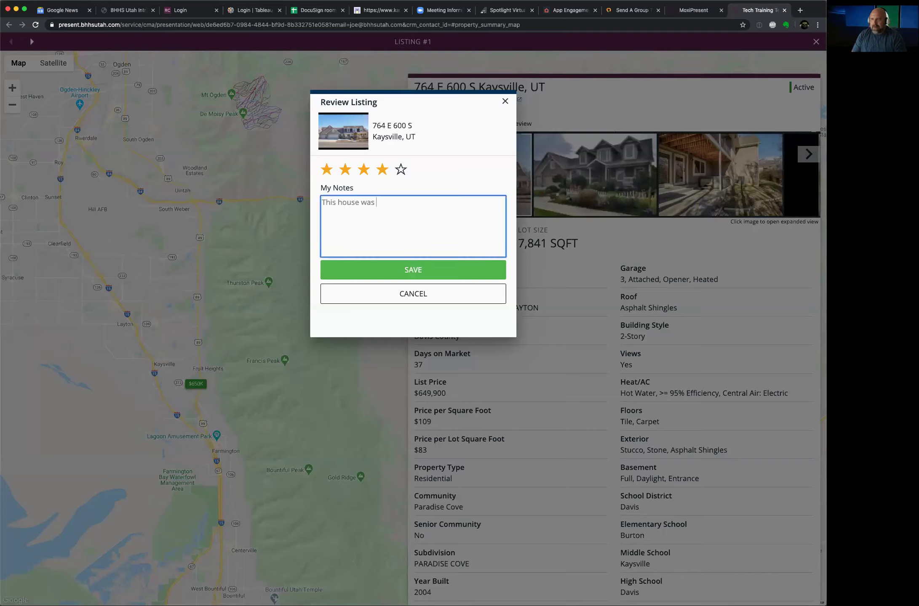
pyautogui.write('great,')
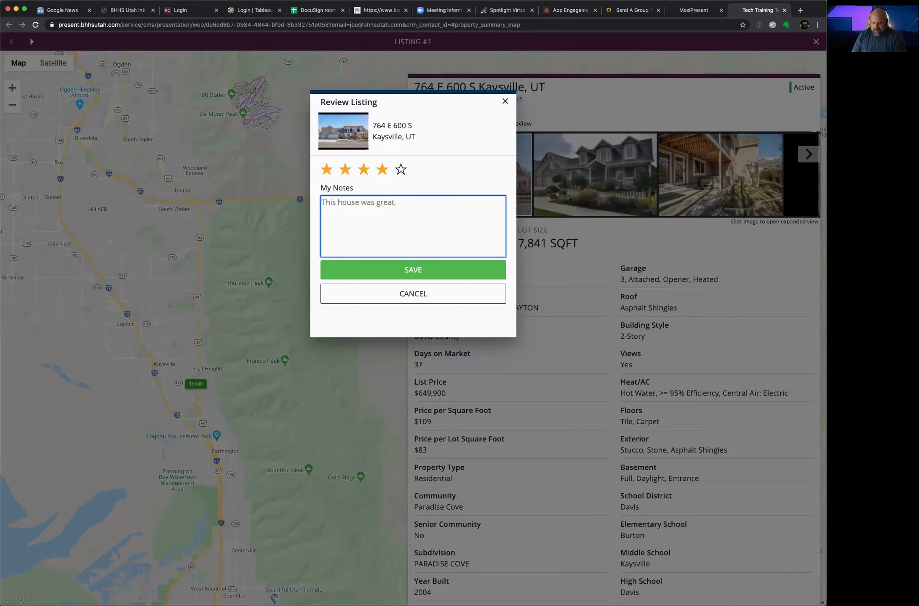
pyautogui.write(' I loved the ')
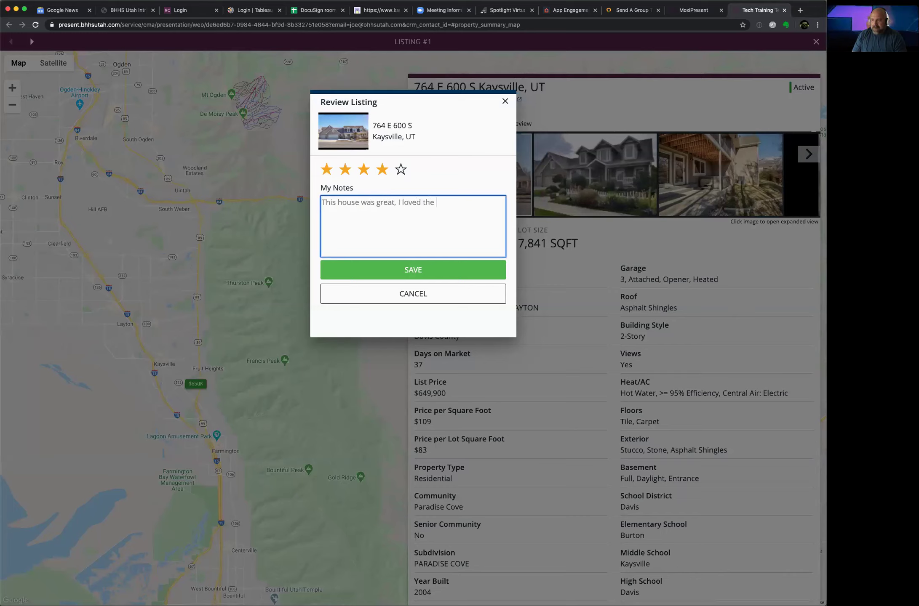
pyautogui.write('wine cellat')
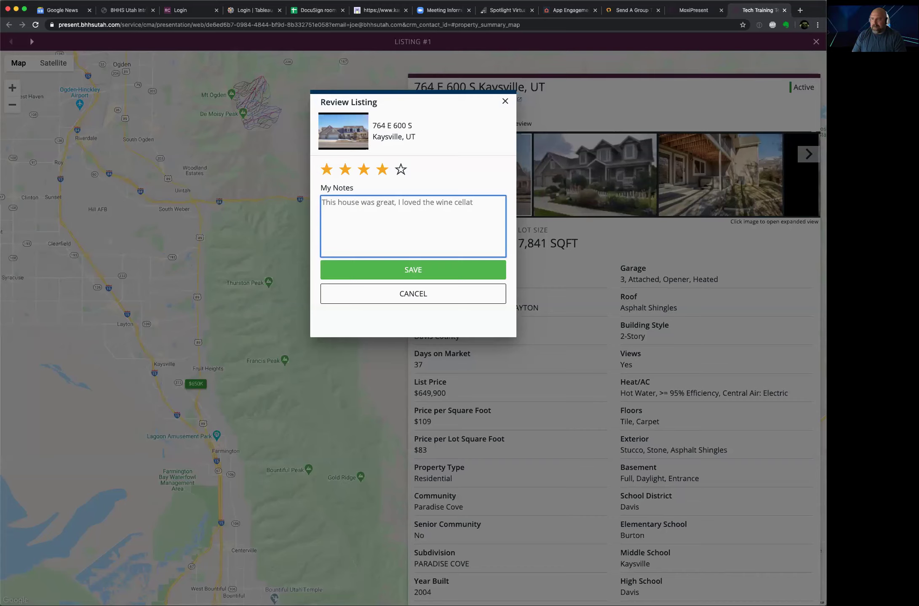
pyautogui.press('BackSpace')
pyautogui.write('r and')
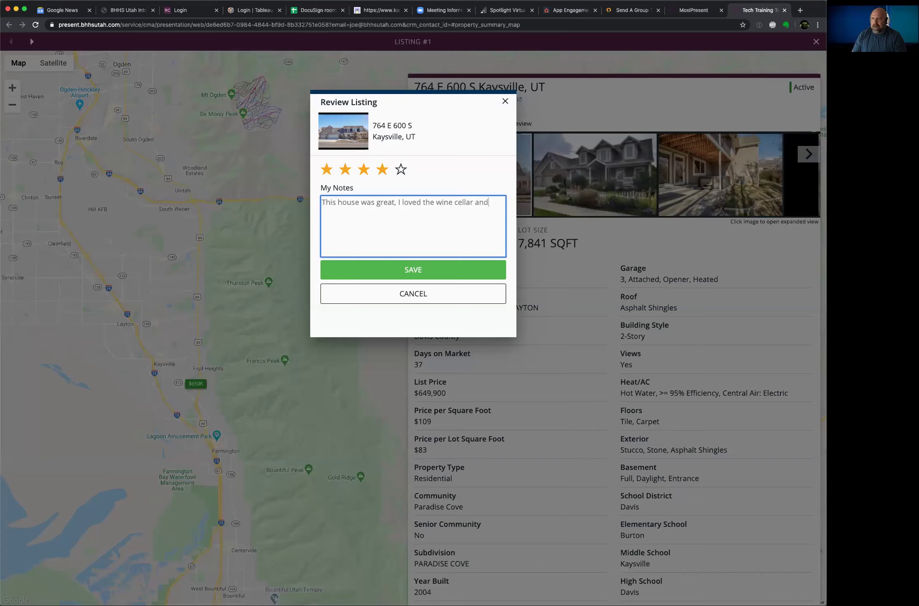
pyautogui.write(' the meat ')
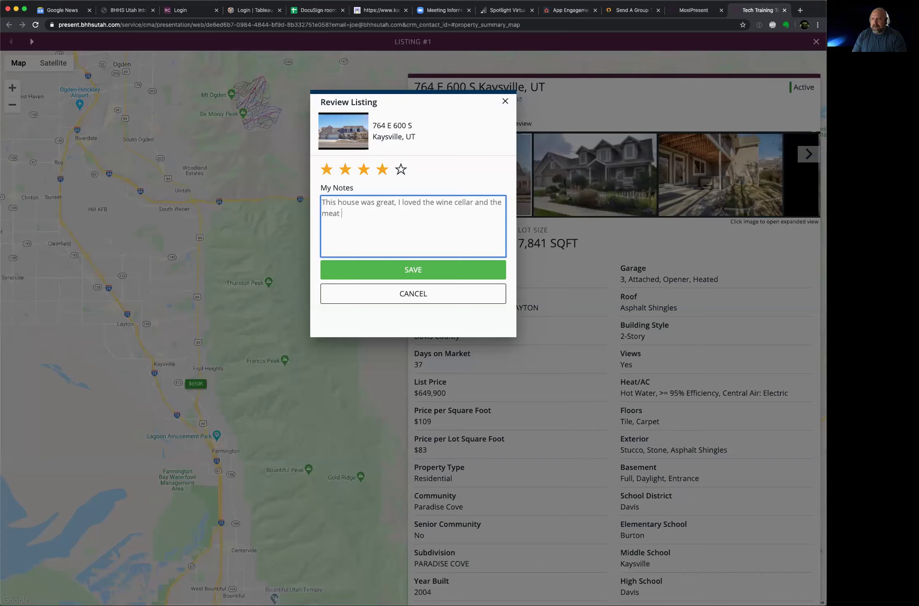
pyautogui.write('locker and ')
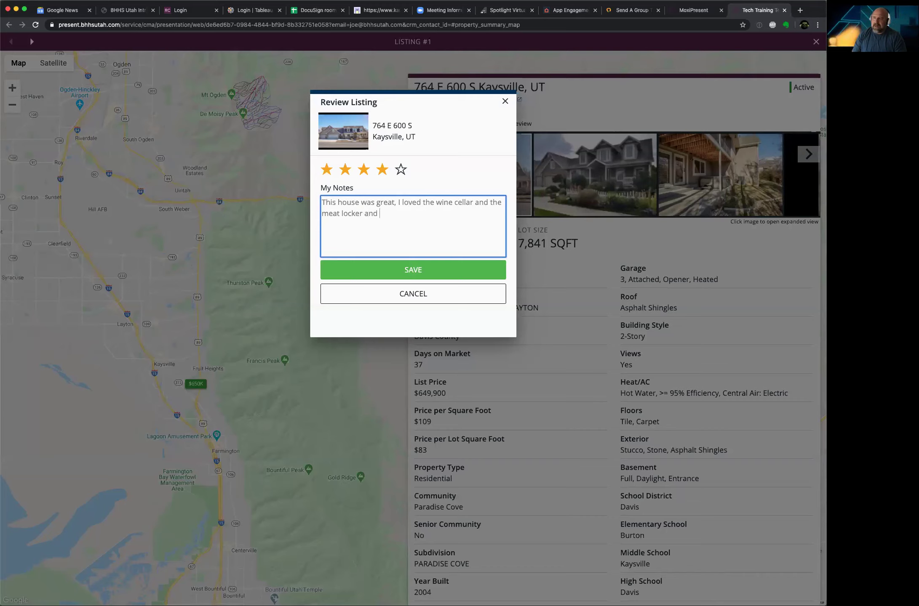
pyautogui.write('the large')
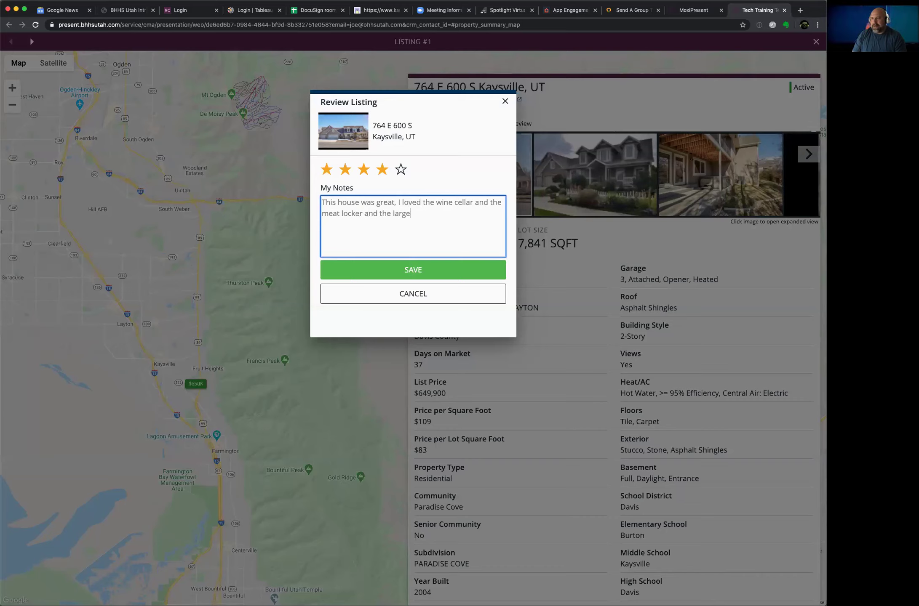
pyautogui.write(' ho')
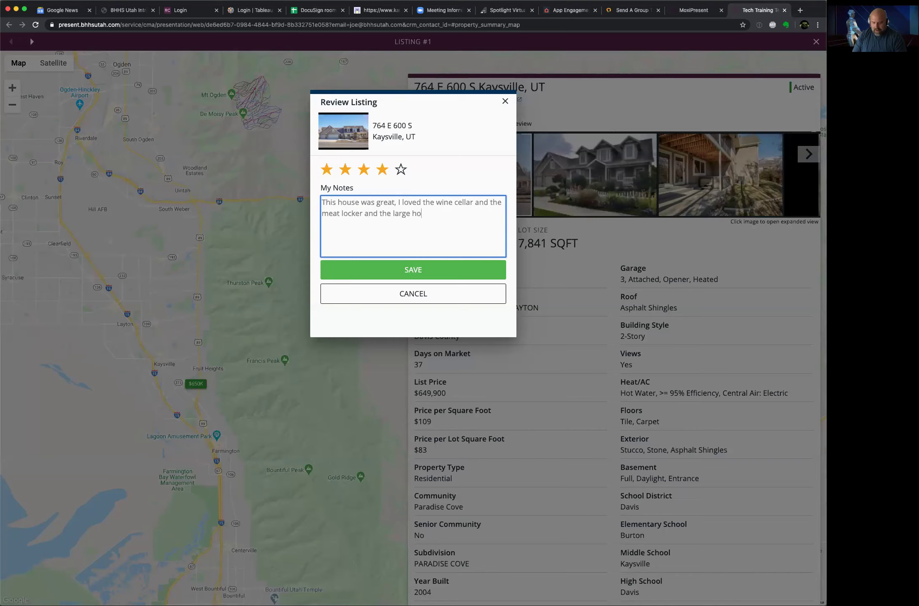
pyautogui.write('le unde')
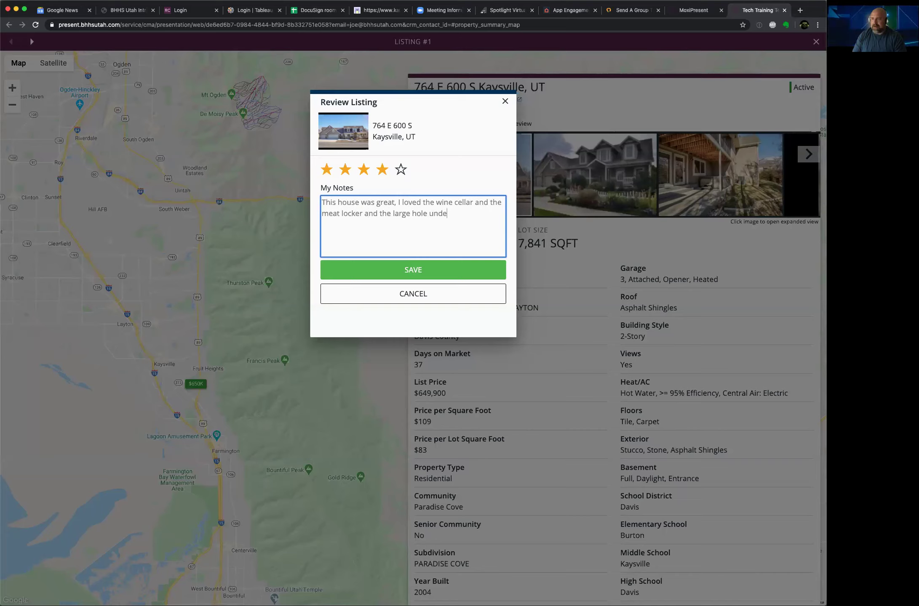
pyautogui.write('r the stair')
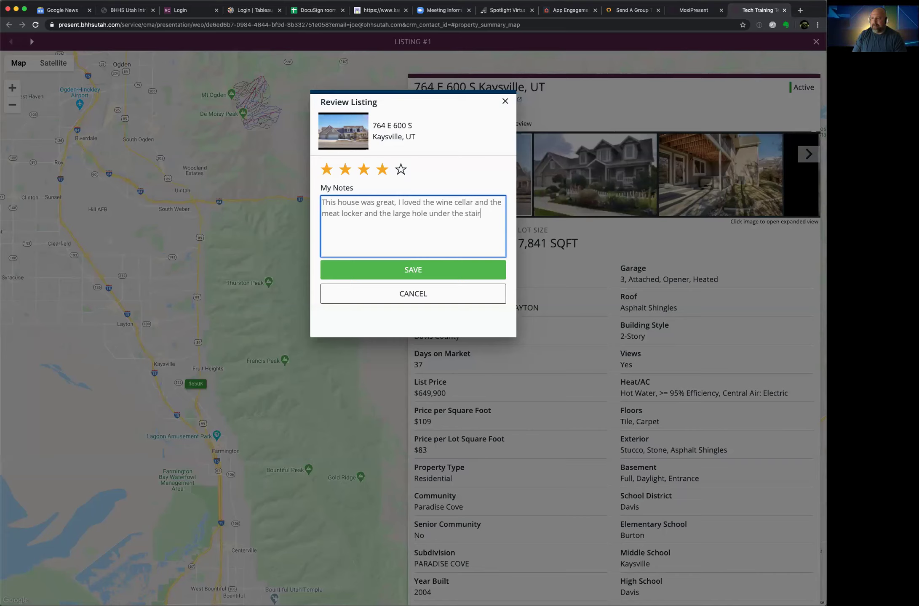
pyautogui.write('s for my nephew')
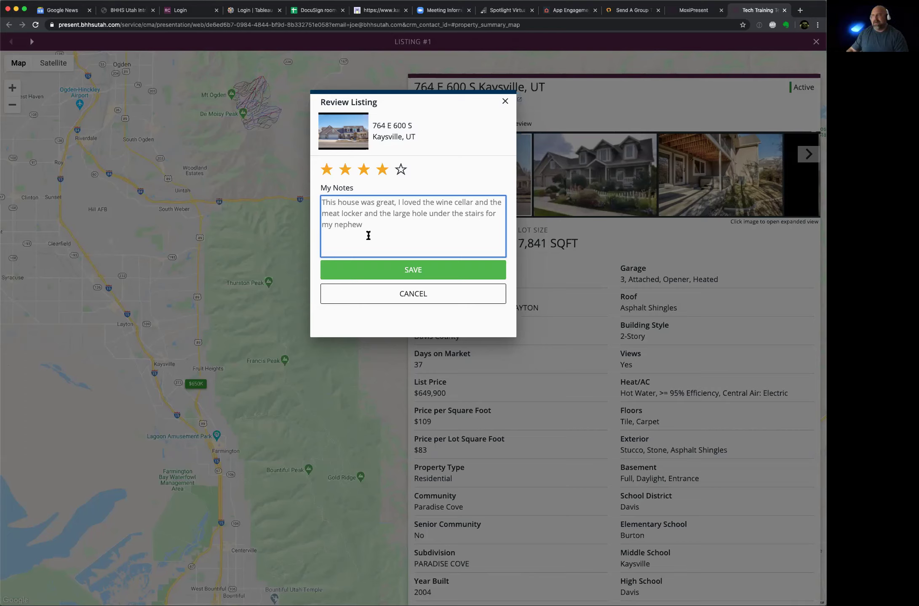
pyautogui.click(397, 271)
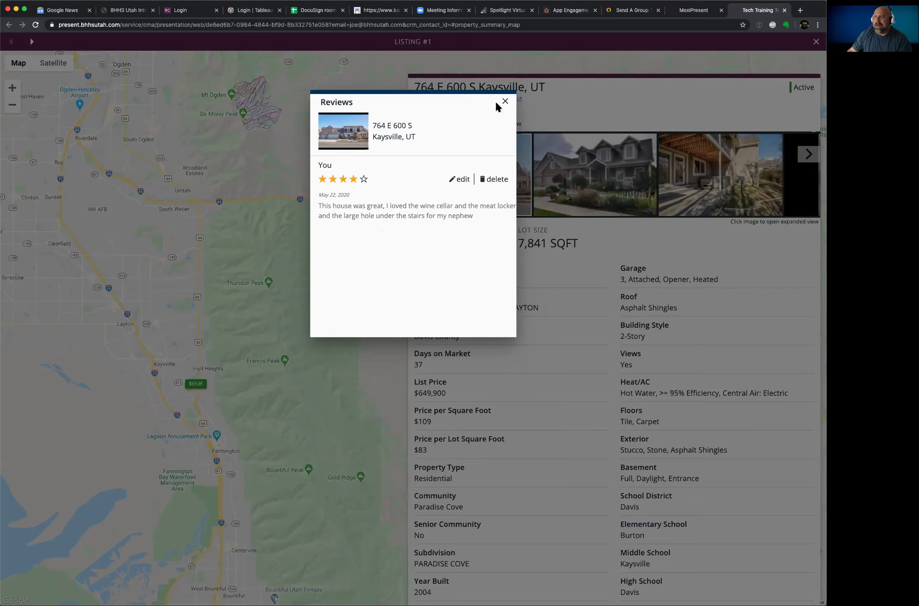
# Step: Close the Reviews dialog and look over the listing, now showing four stars with 1 review
pyautogui.click(505, 103)
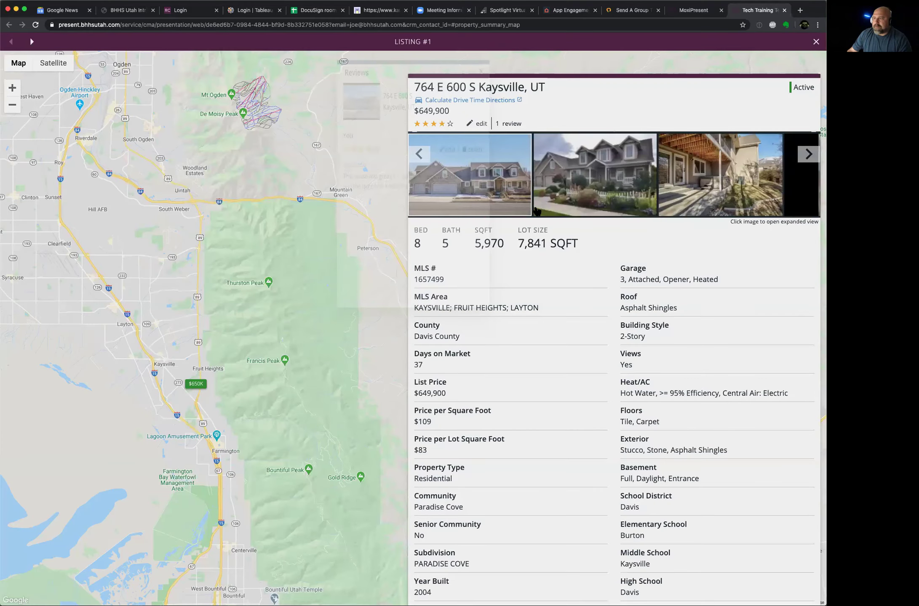
pyautogui.scroll(-5, 526, 233)
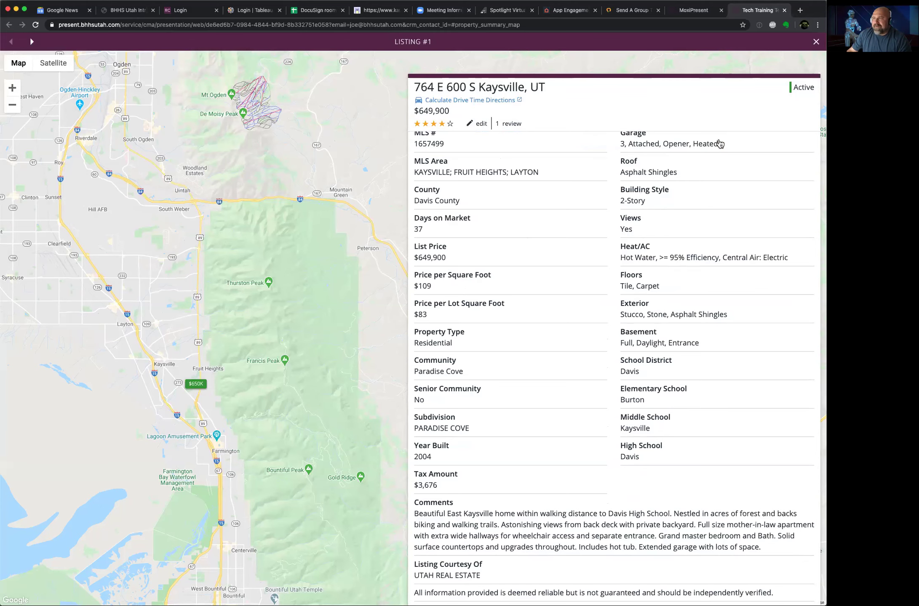
pyautogui.scroll(5, 720, 144)
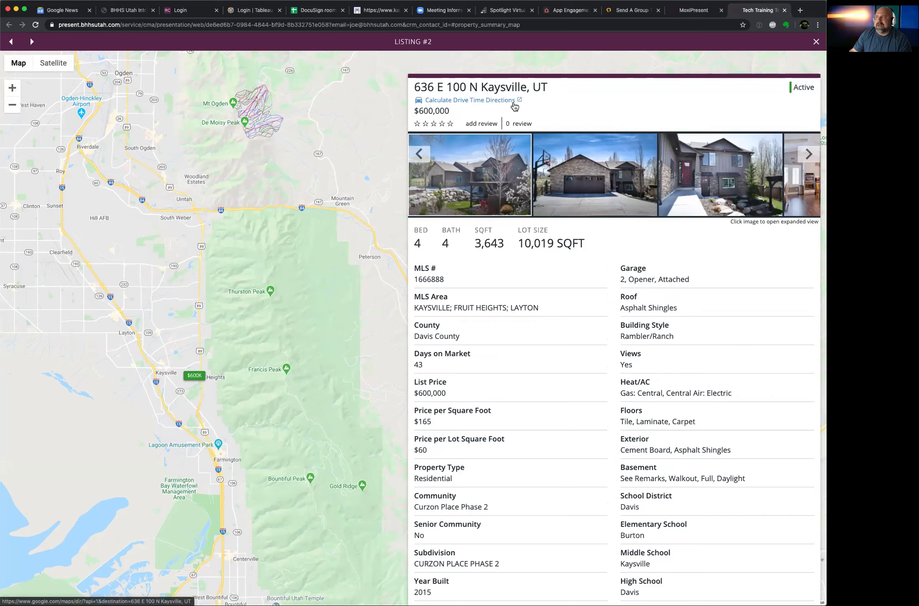
# Step: Back in MoxiPresent, open the Tech Training Team presentation for editing from the presentations list
pyautogui.click(706, 16)
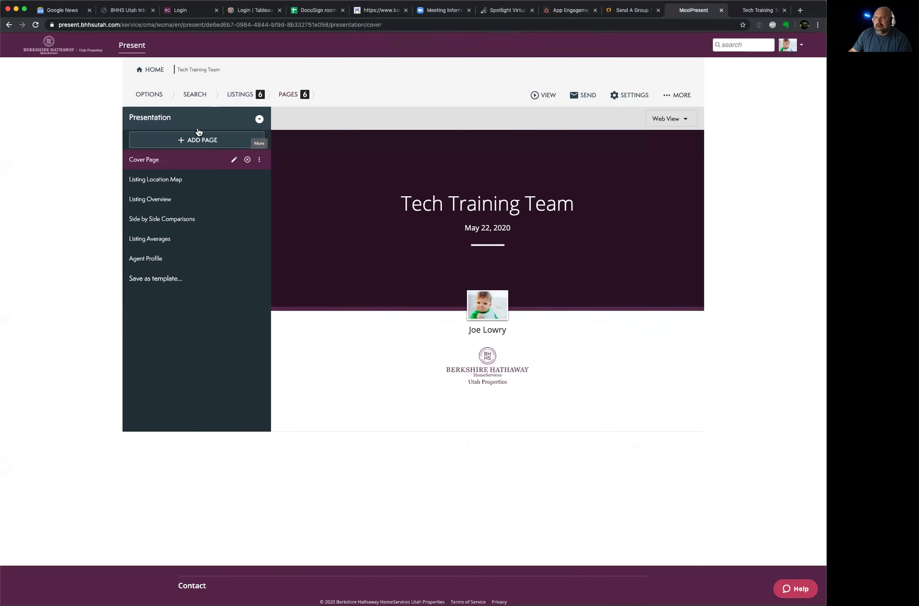
pyautogui.click(132, 48)
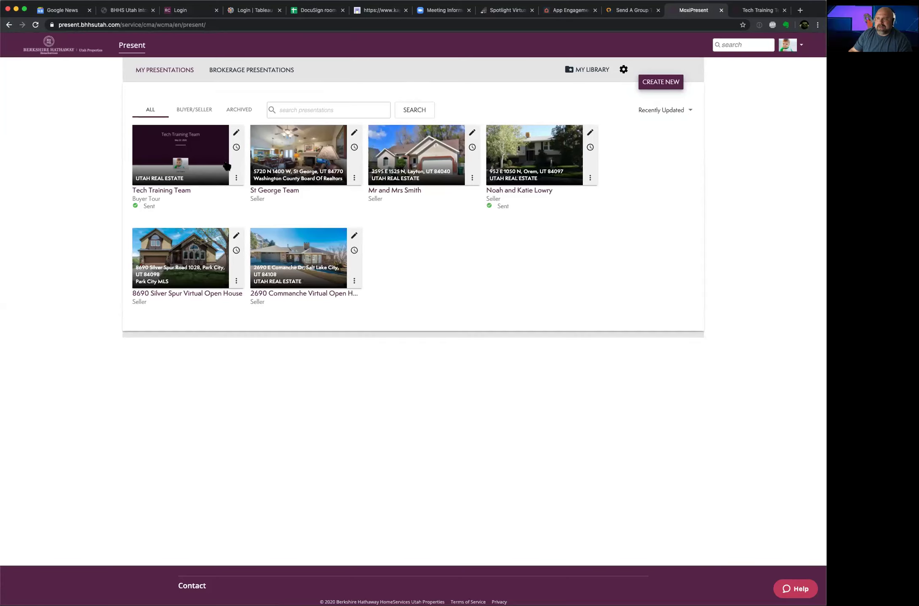
pyautogui.click(236, 133)
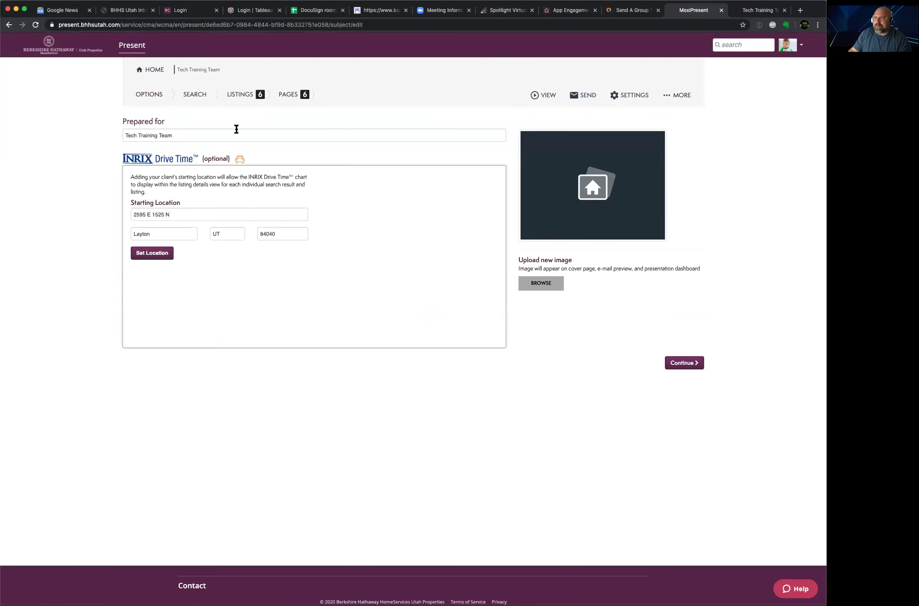
pyautogui.click(241, 94)
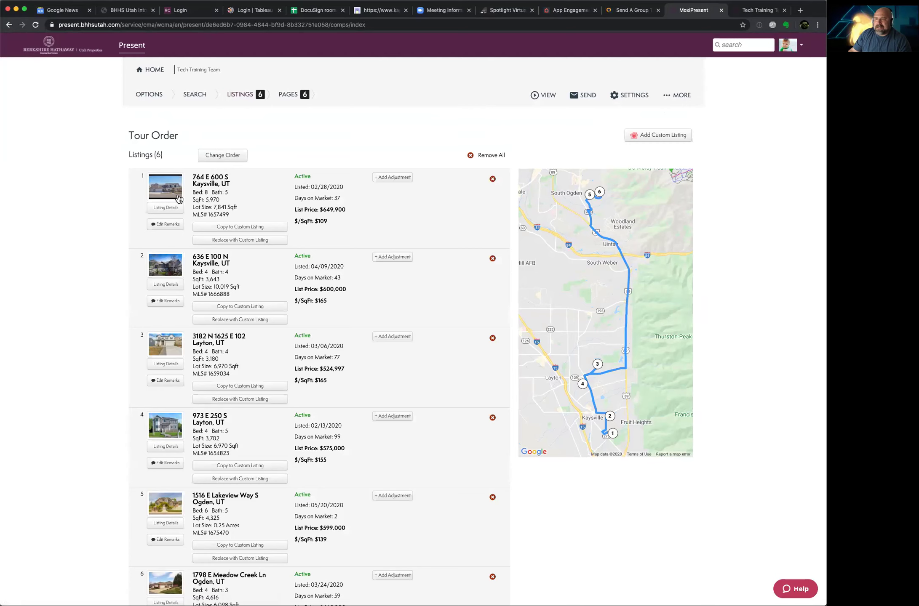
pyautogui.click(171, 196)
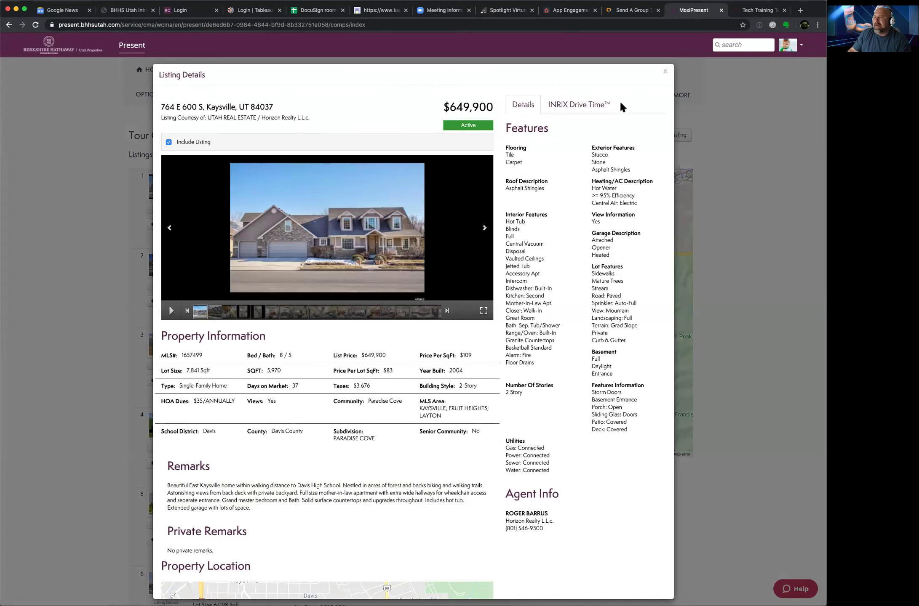
pyautogui.scroll(-3, 563, 167)
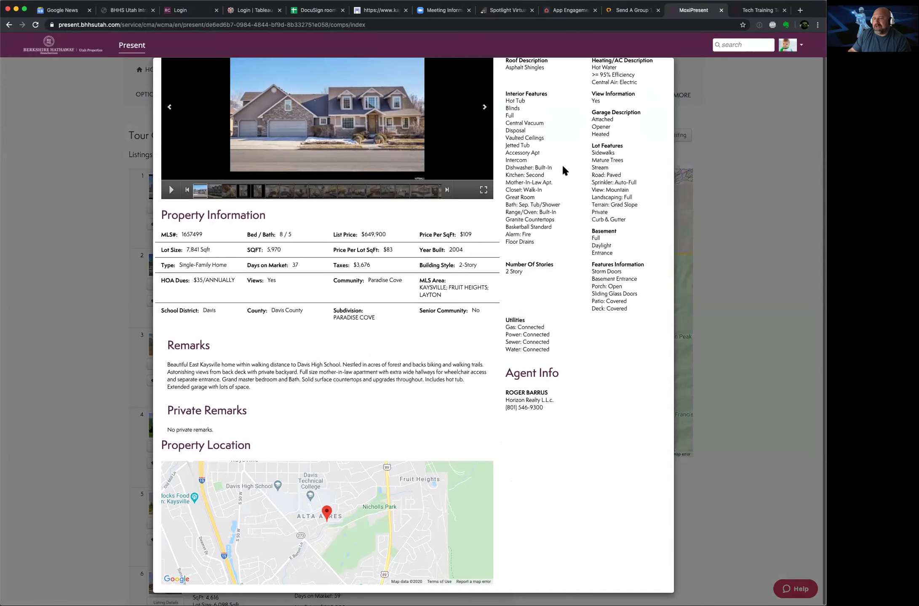
pyautogui.scroll(3, 562, 166)
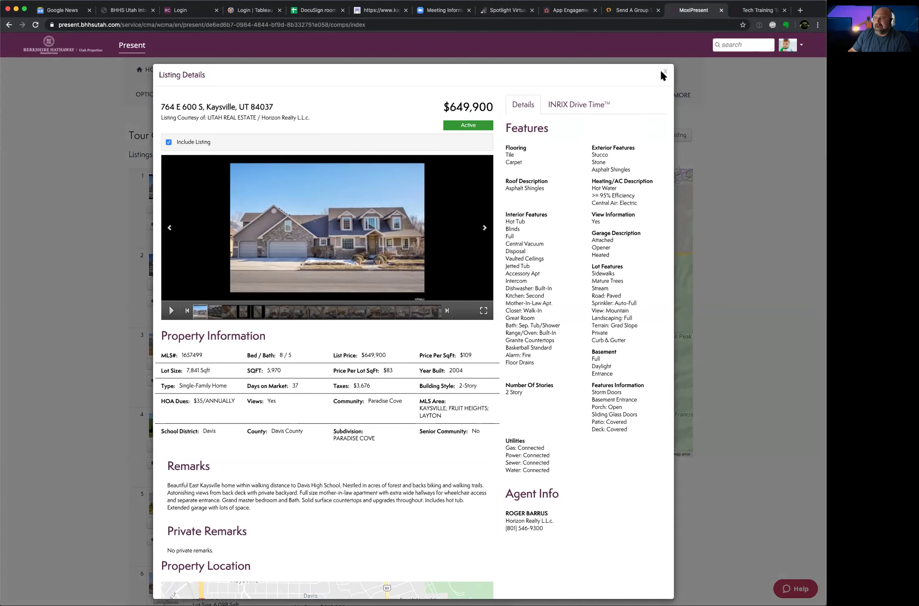
pyautogui.click(661, 70)
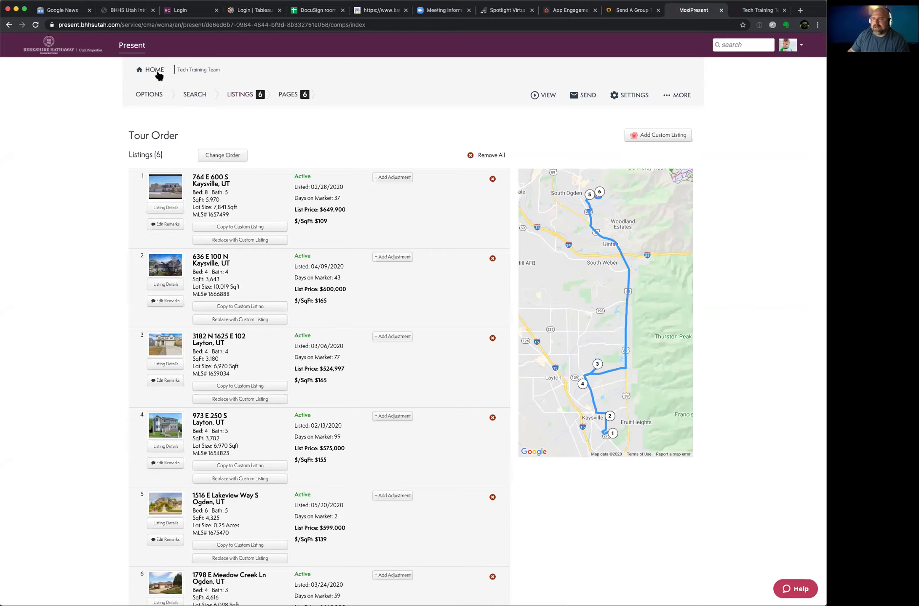
pyautogui.click(141, 48)
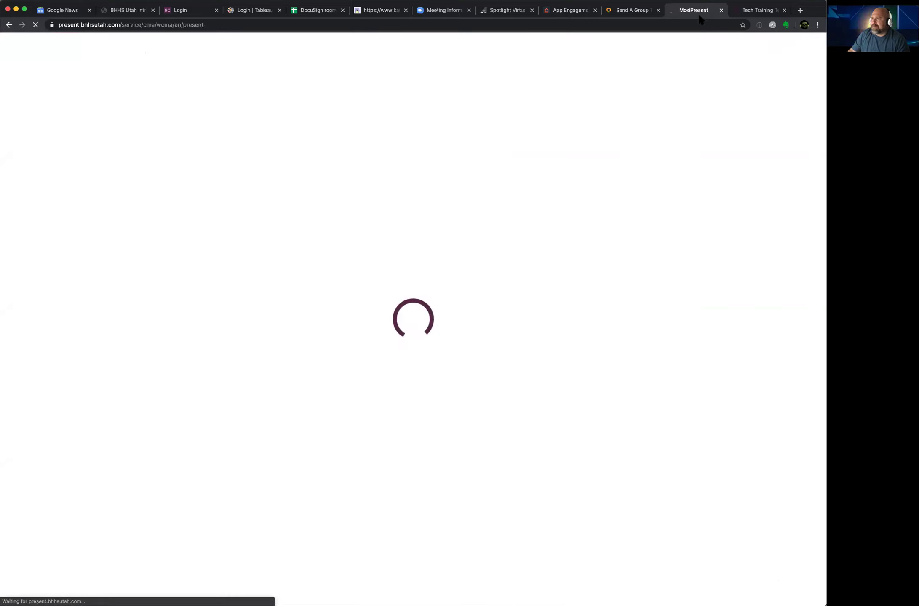
# Step: Glance at the Tech Training preview, then open the St George Team presentation for editing
pyautogui.click(753, 11)
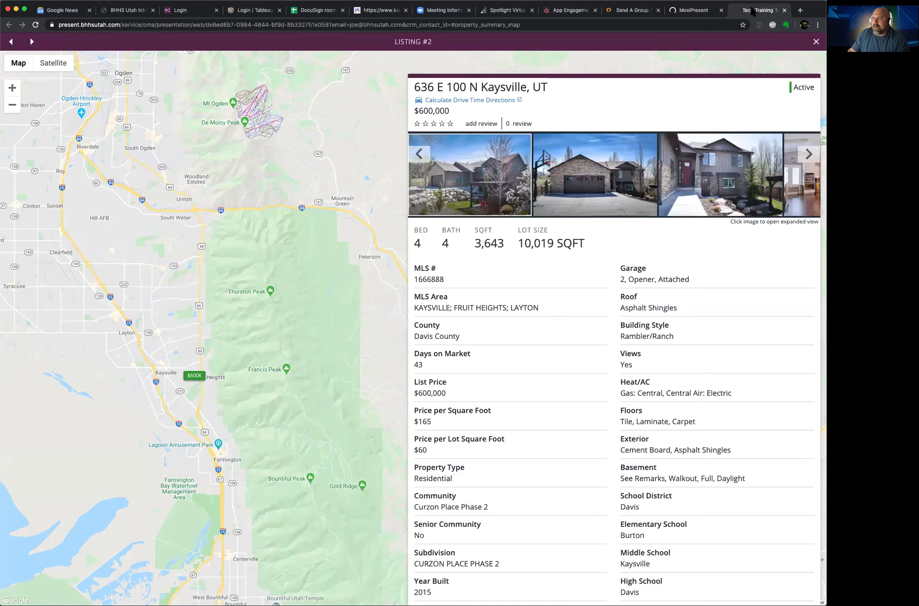
pyautogui.click(815, 41)
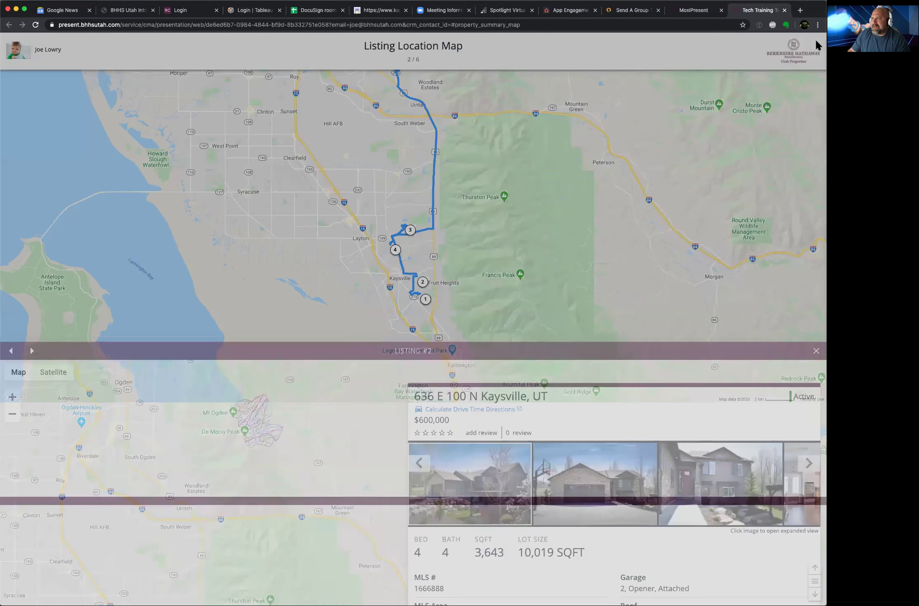
pyautogui.click(705, 14)
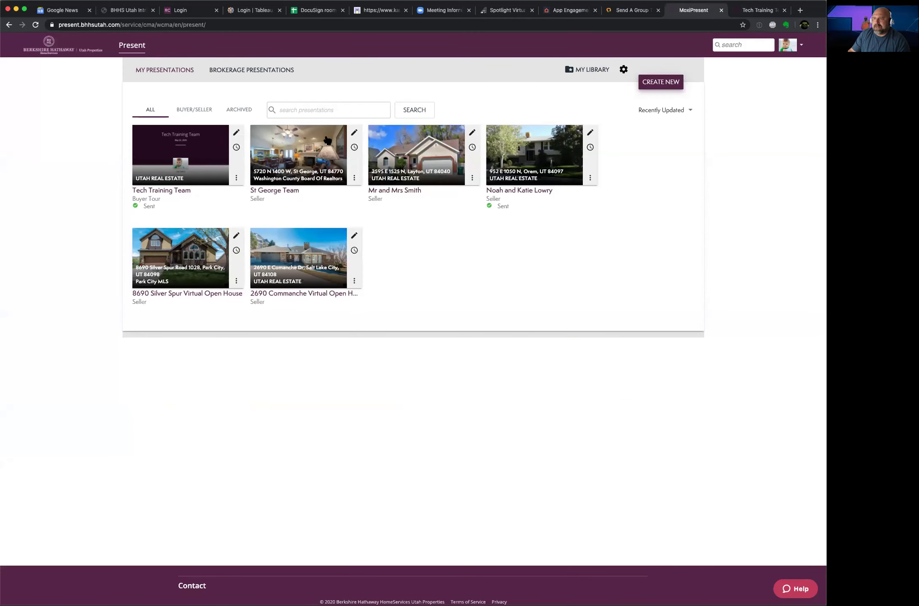
pyautogui.click(355, 134)
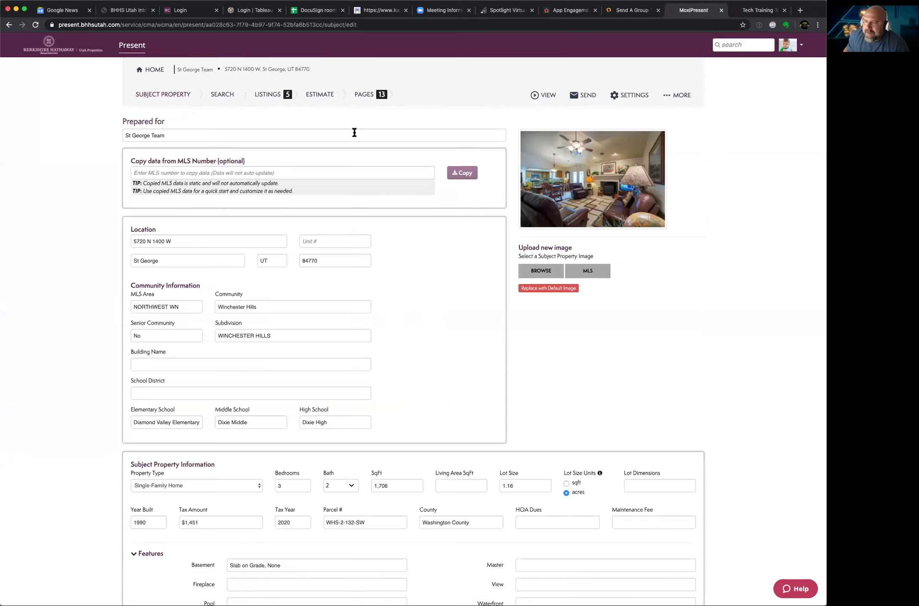
# Step: Show the St George Team page list and bring up the + ADD PAGE choices
pyautogui.click(371, 95)
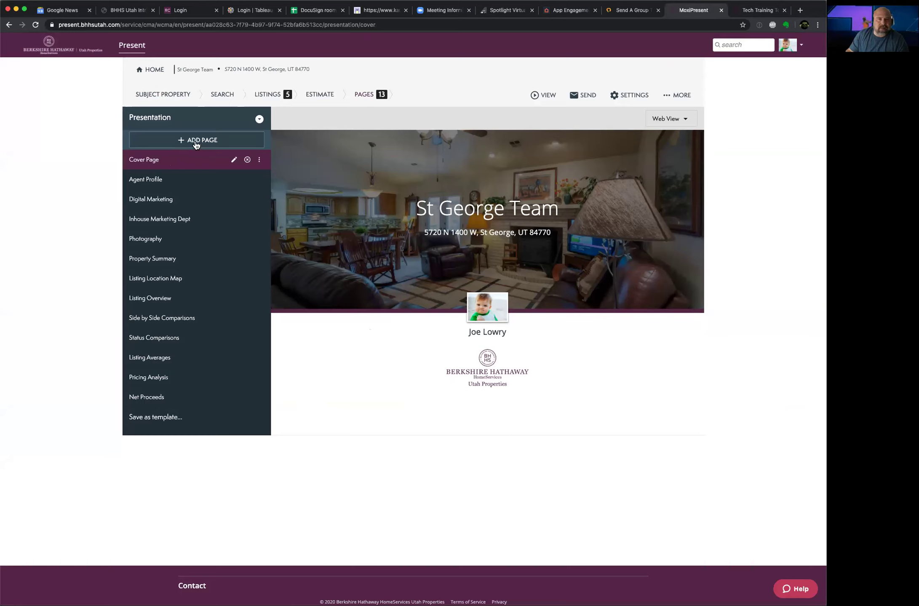
pyautogui.click(196, 143)
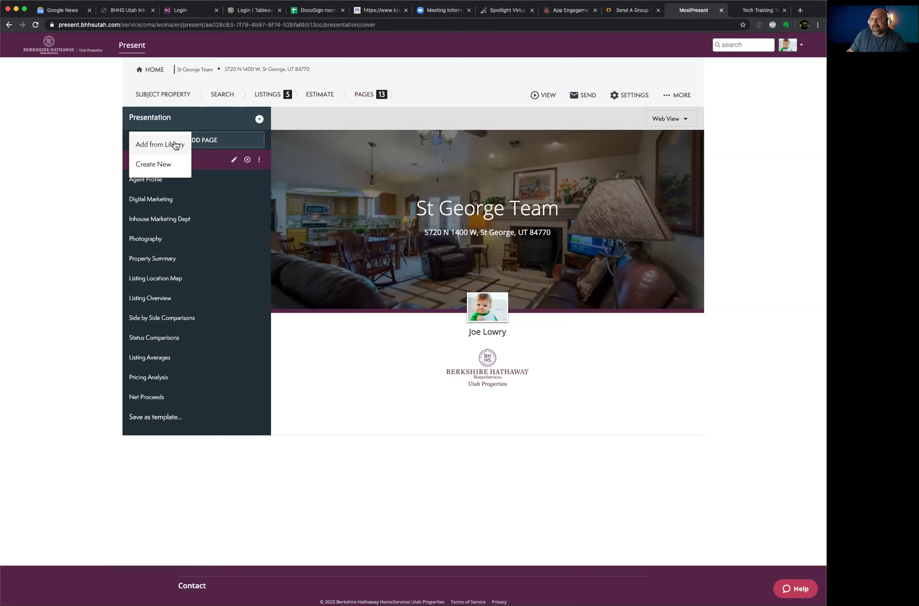
# Step: Choose Create New from the Add Page menu
pyautogui.click(155, 164)
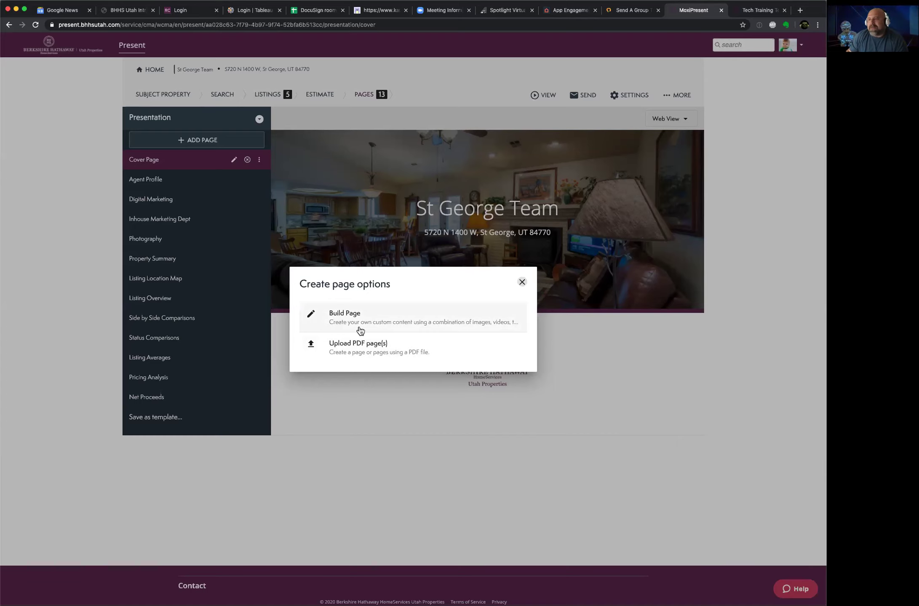
# Step: Upload FlyerReprintForm_Data.pdf as new PDF page(s)
pyautogui.click(348, 345)
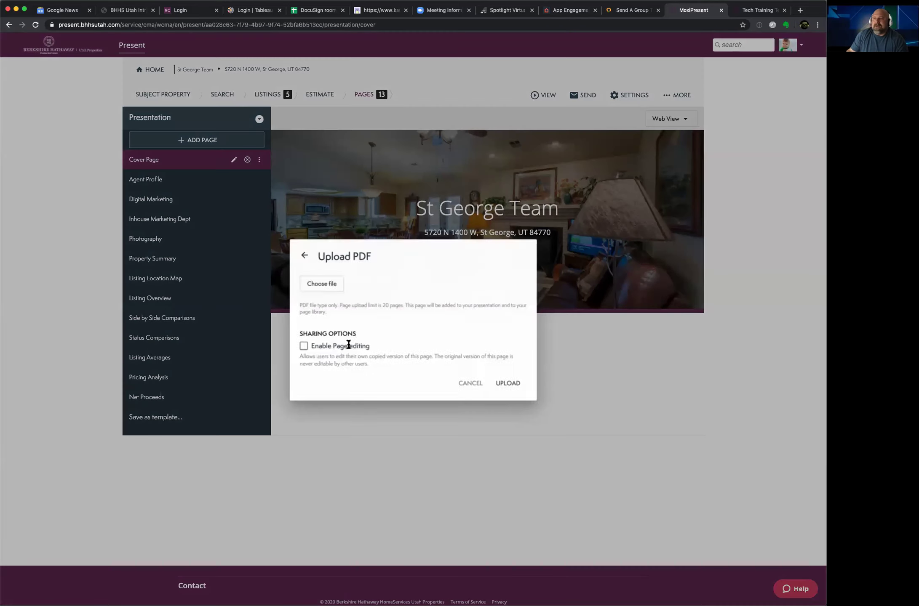
pyautogui.click(325, 286)
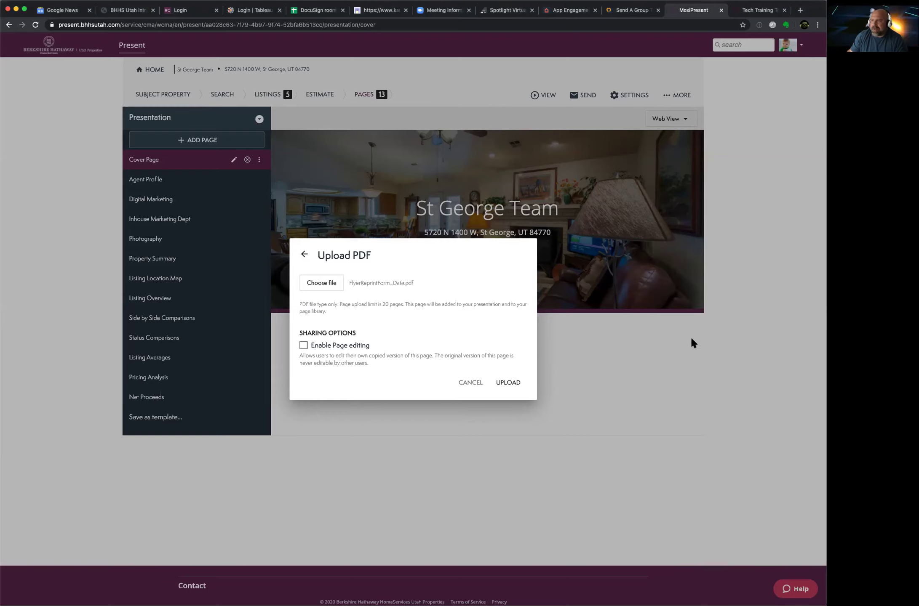
pyautogui.click(508, 382)
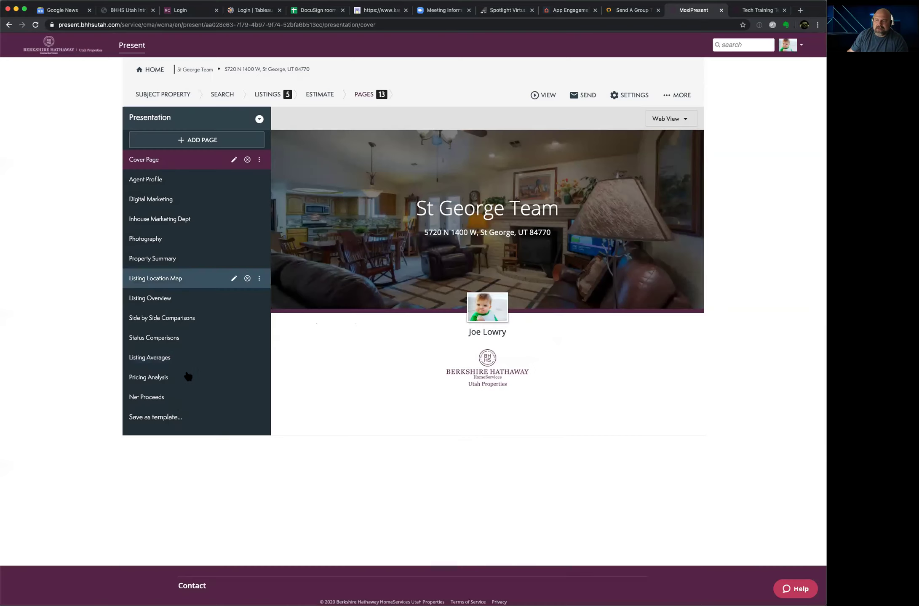
# Step: Preview and delete the uploaded Flyerreprintform Data page, then reopen the Add Page choices
pyautogui.click(170, 181)
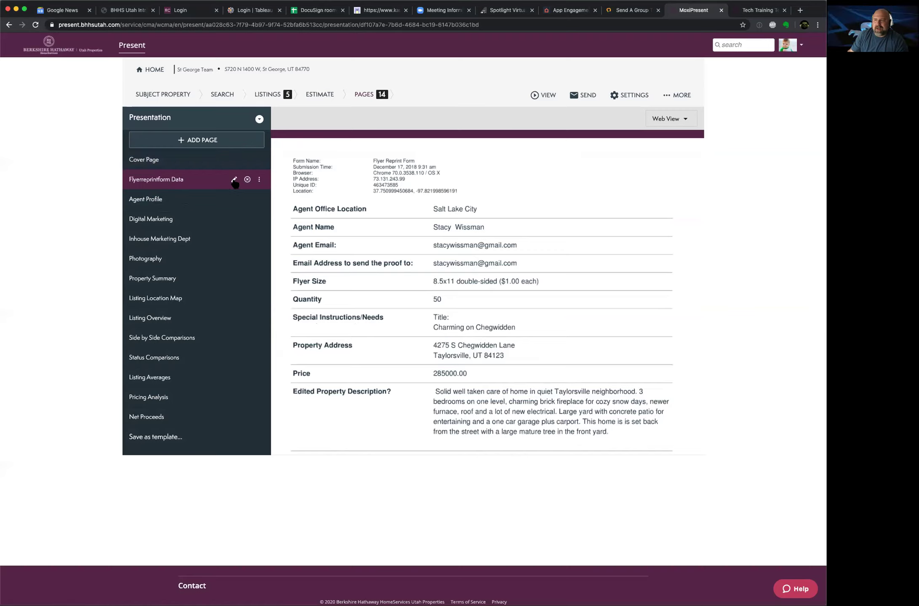
pyautogui.click(247, 180)
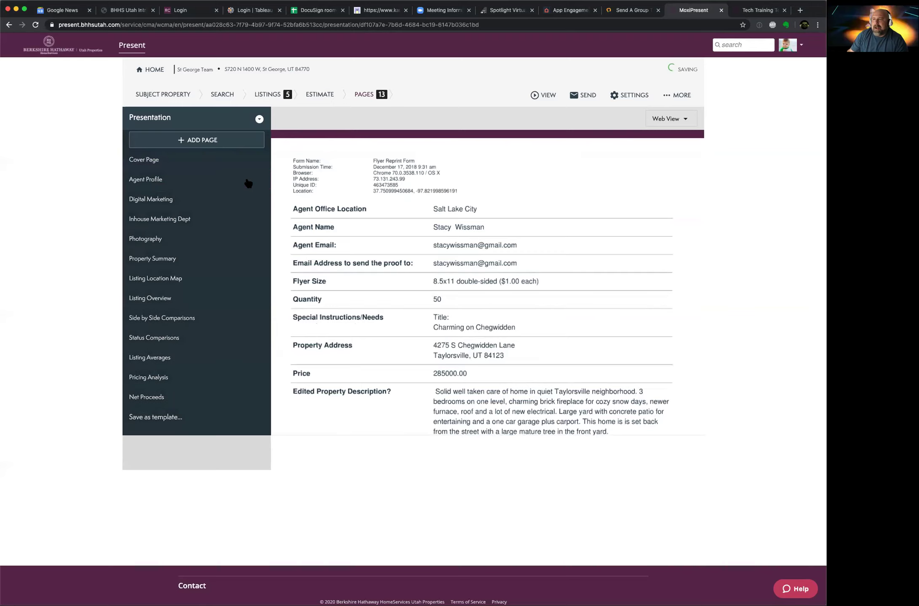
pyautogui.click(196, 143)
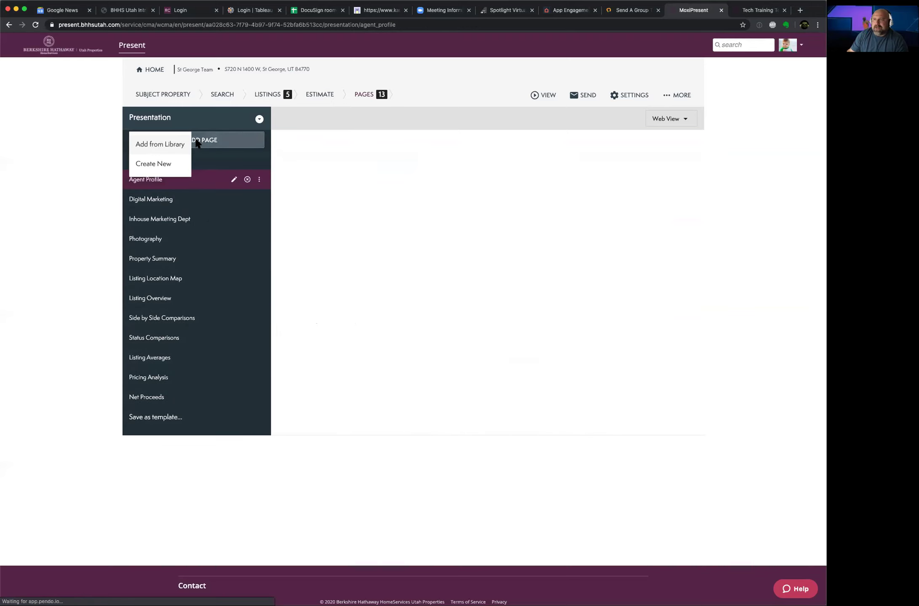
# Step: Build a custom page with a full-width top row over two two-column rows
pyautogui.click(154, 165)
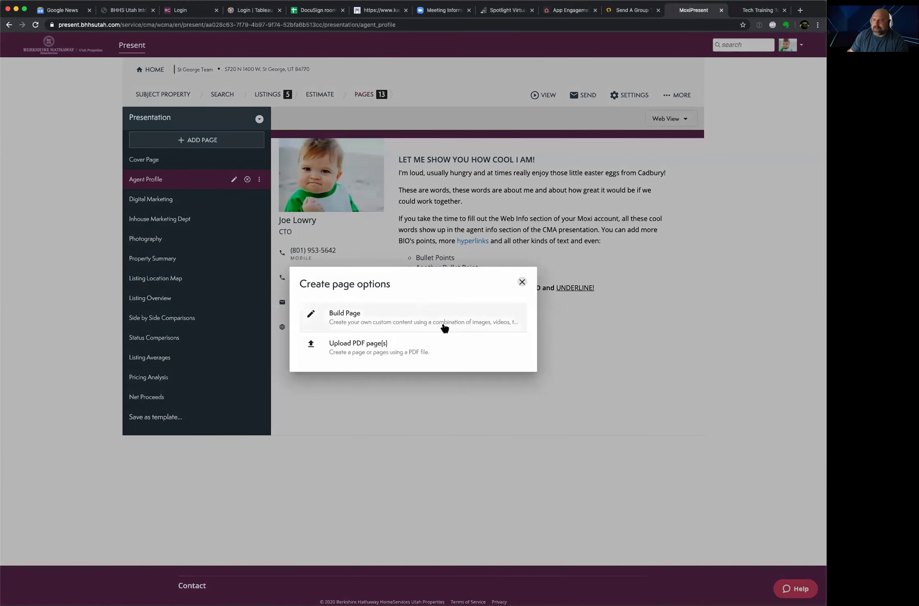
pyautogui.click(359, 312)
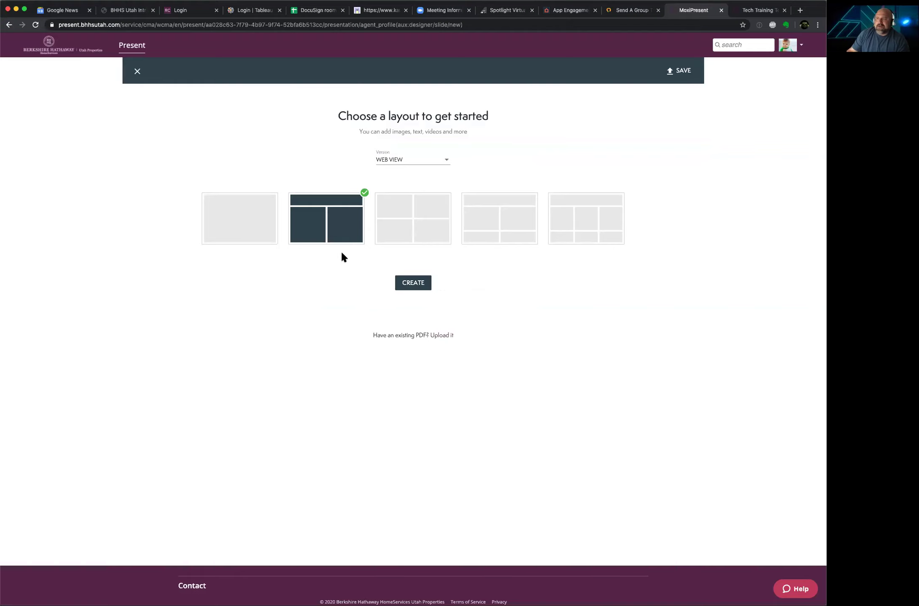
pyautogui.click(271, 223)
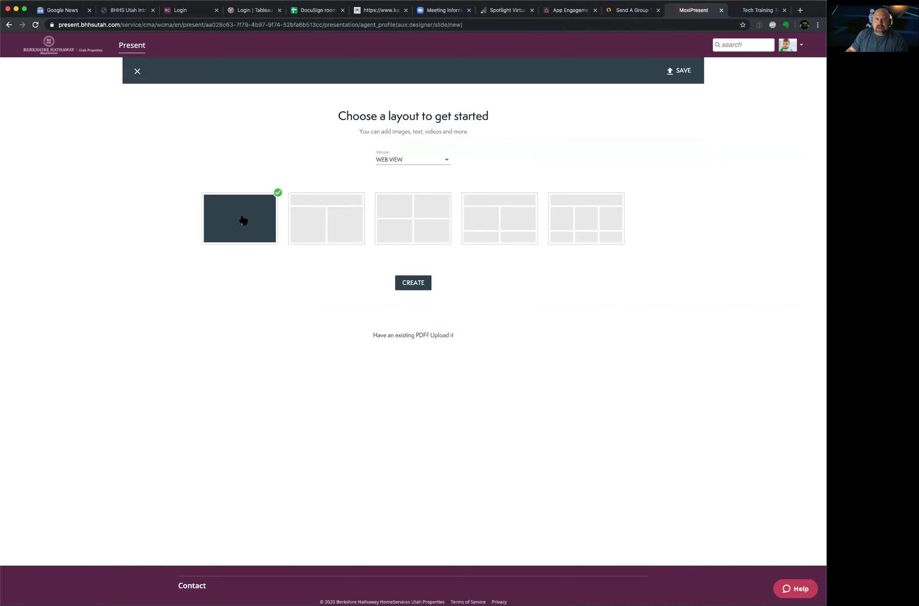
pyautogui.click(300, 227)
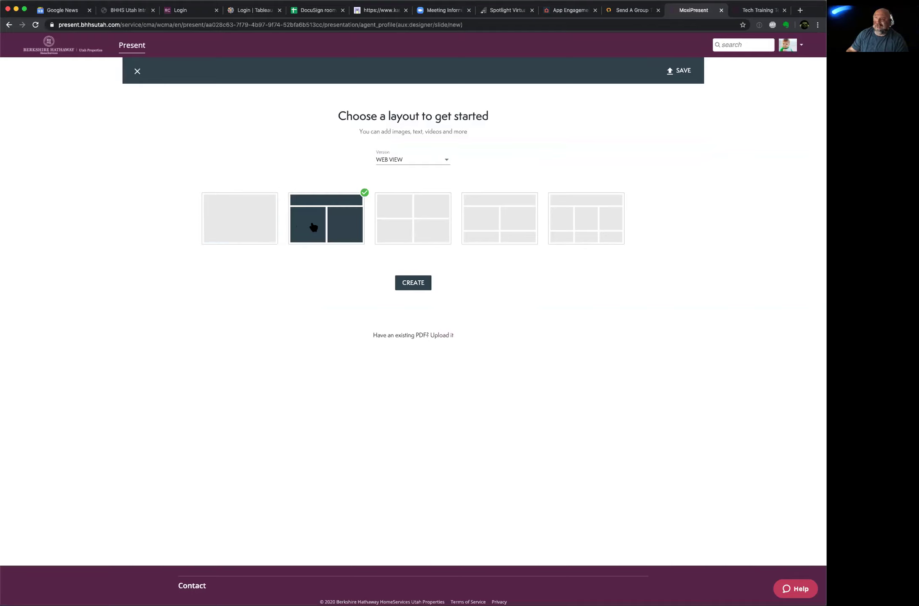
pyautogui.click(396, 233)
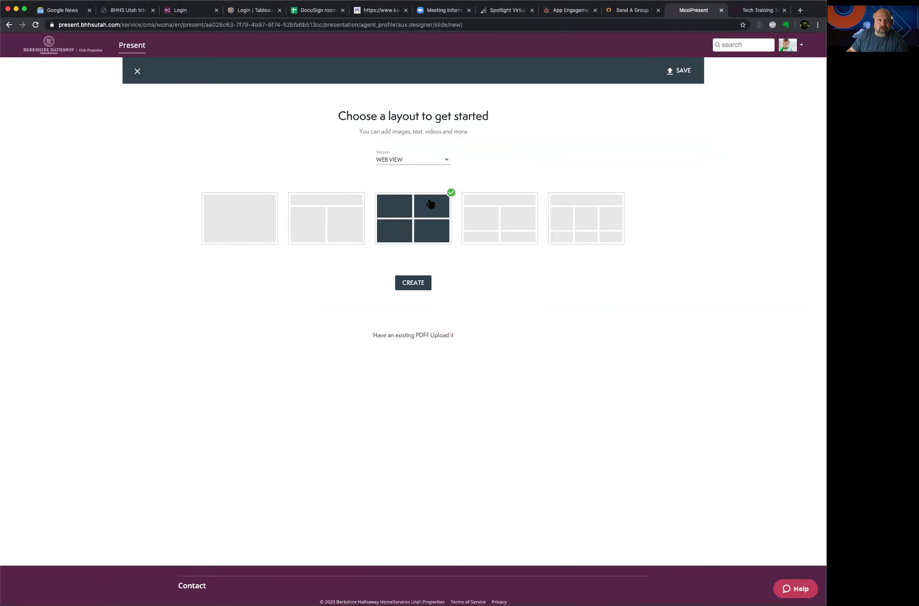
pyautogui.click(499, 227)
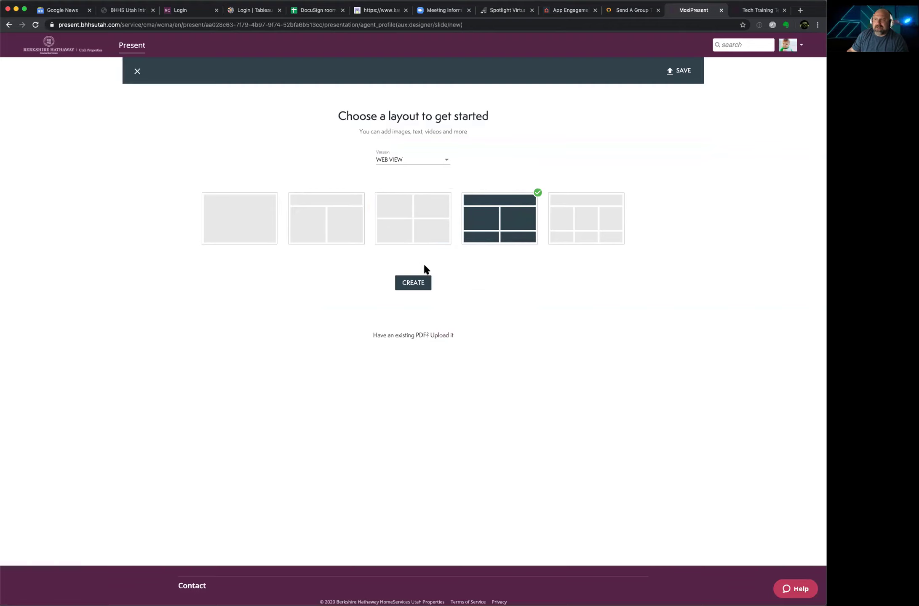
pyautogui.click(415, 282)
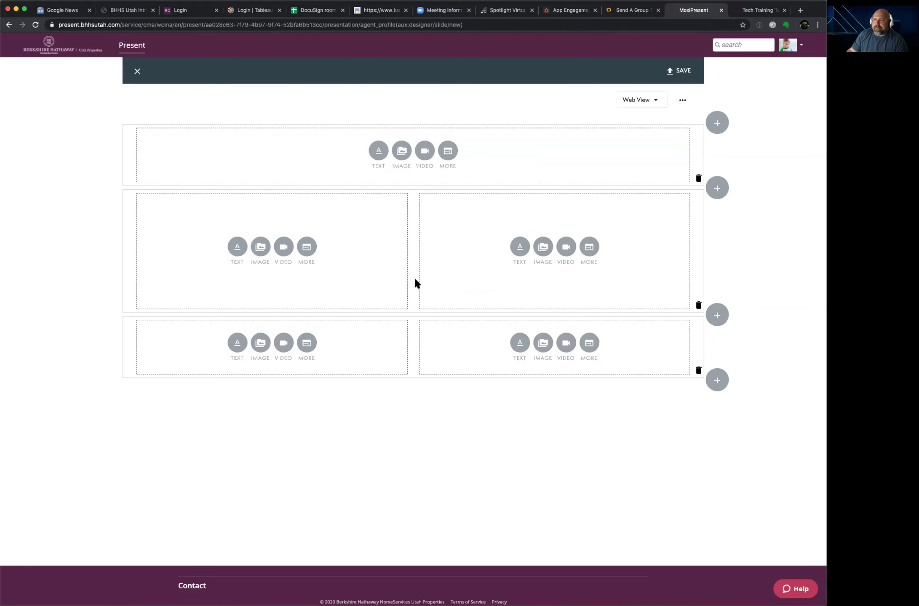
# Step: Add a centred red heading 'Happy Birthday Ciel' to the top block
pyautogui.click(377, 151)
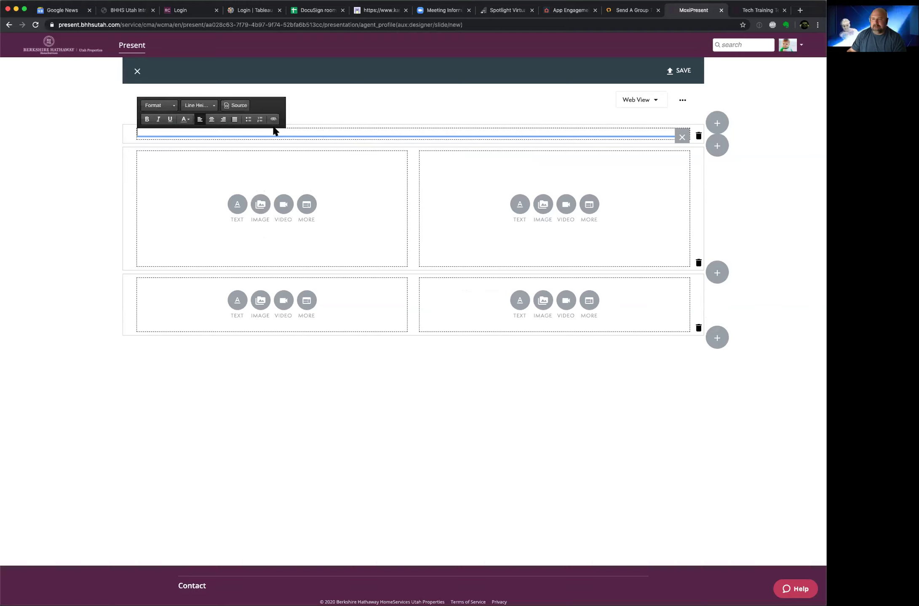
pyautogui.write('Happy Birt')
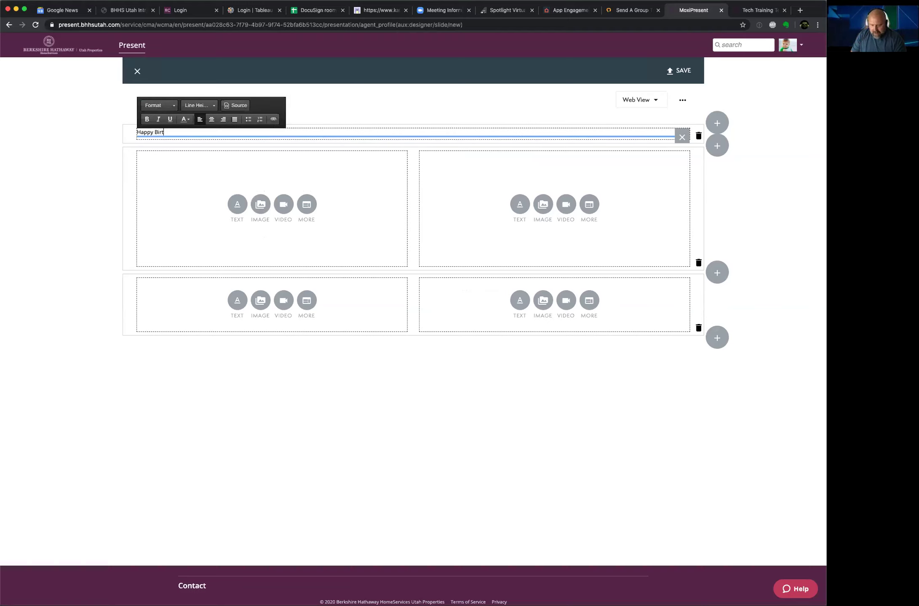
pyautogui.write('hday Ciel')
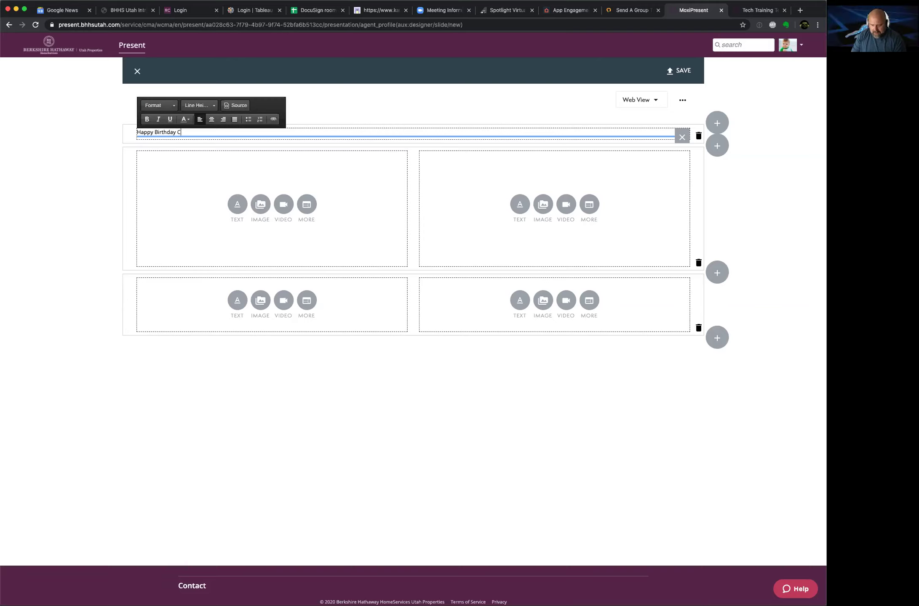
pyautogui.click(211, 119)
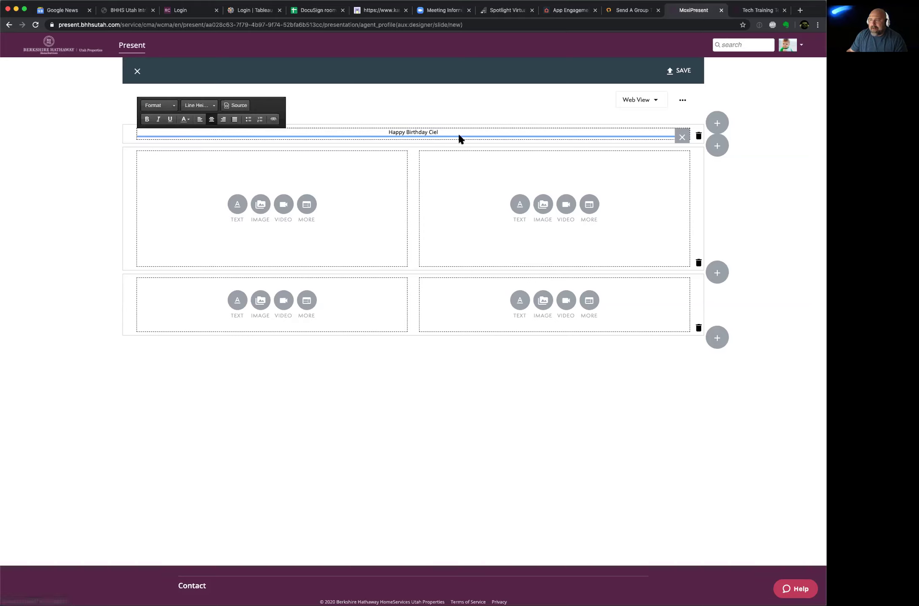
pyautogui.tripleClick(381, 131)
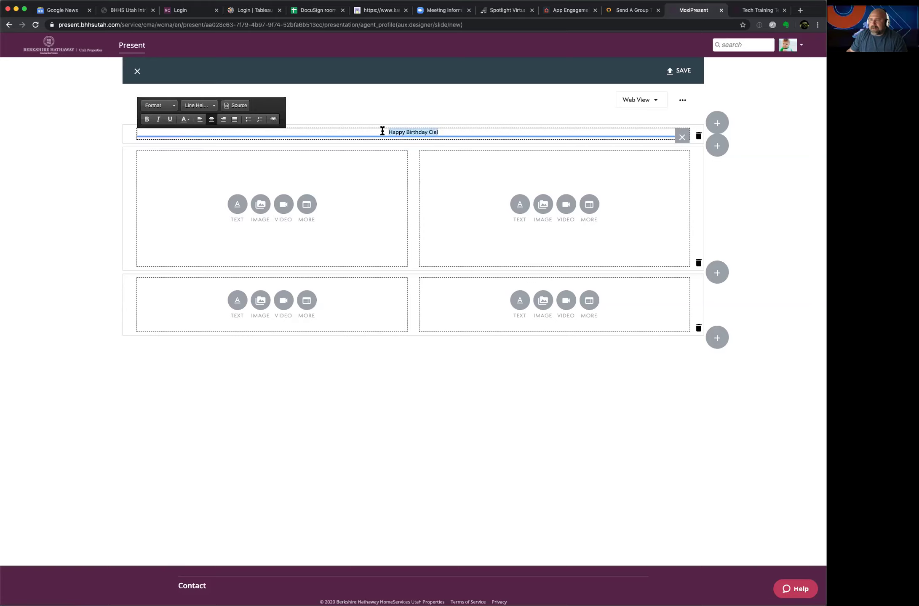
pyautogui.click(186, 120)
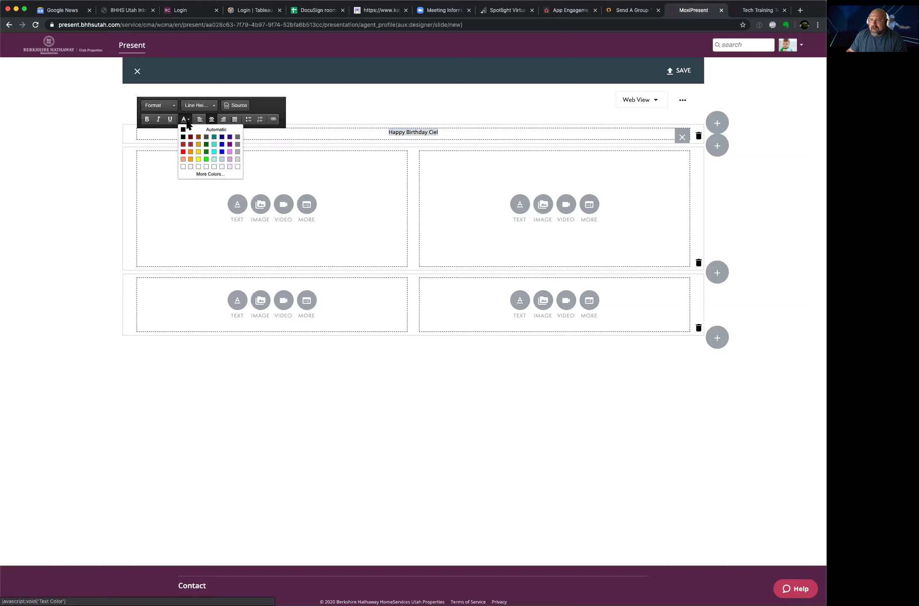
pyautogui.click(183, 152)
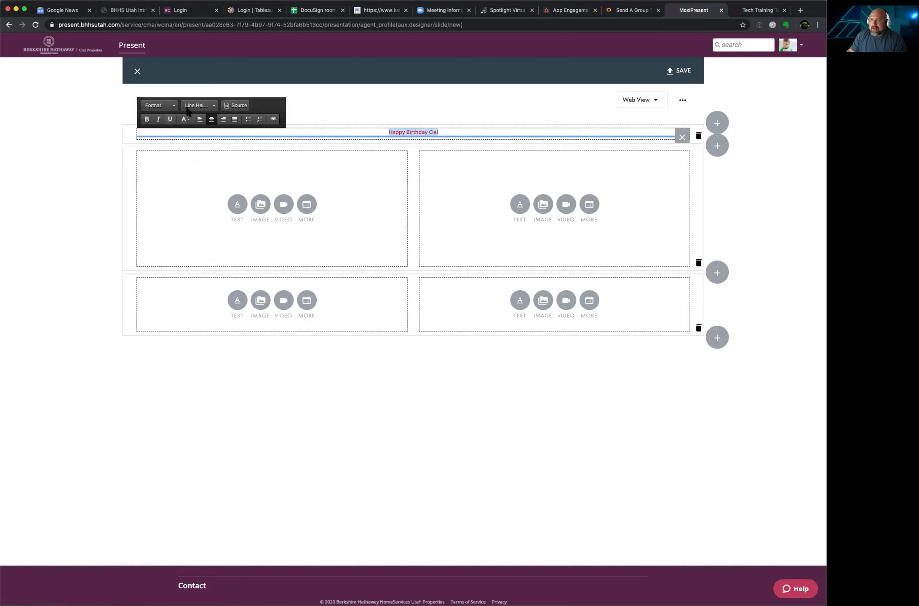
# Step: Set the heading's line height to 1.4em and make it Large Text
pyautogui.click(210, 105)
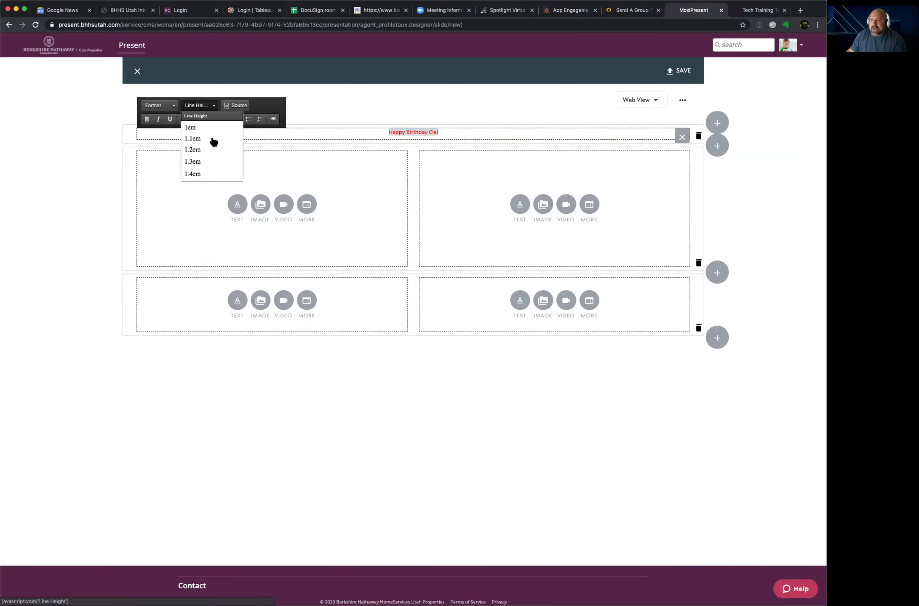
pyautogui.click(201, 162)
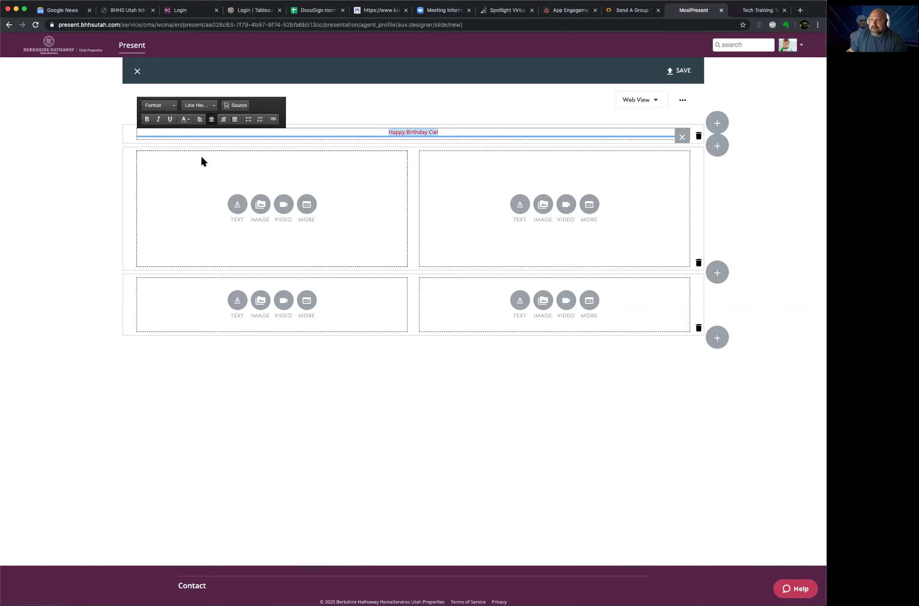
pyautogui.click(213, 107)
pyautogui.click(198, 174)
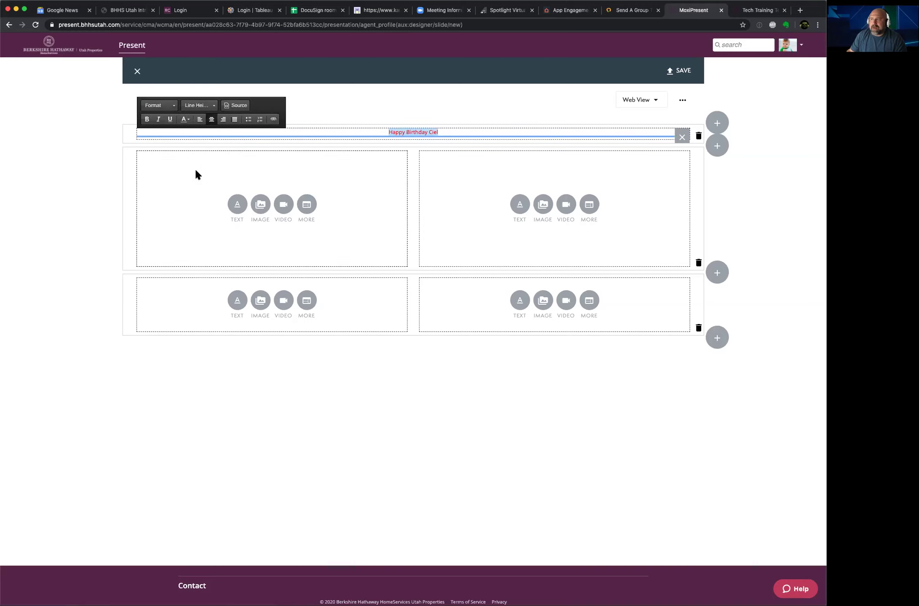
pyautogui.click(171, 106)
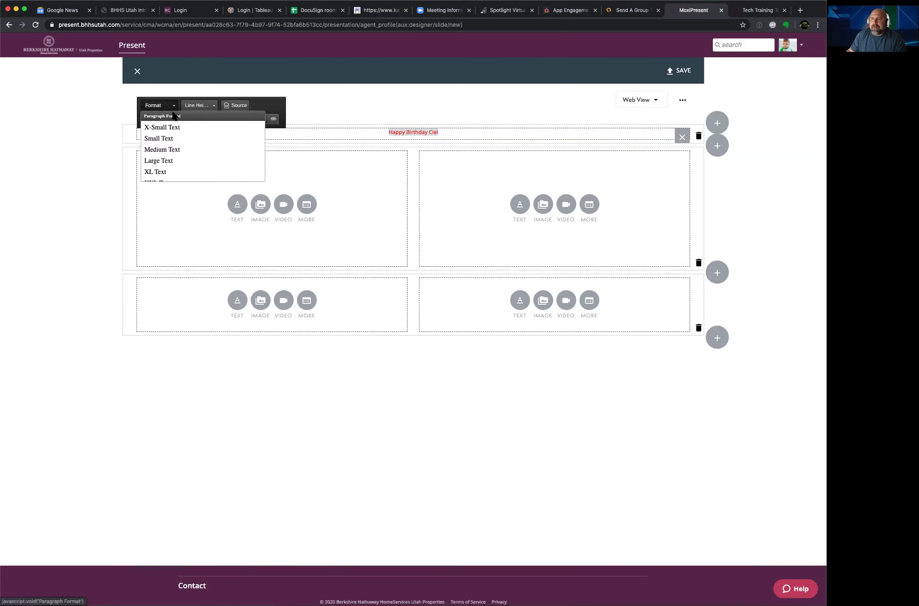
pyautogui.click(170, 160)
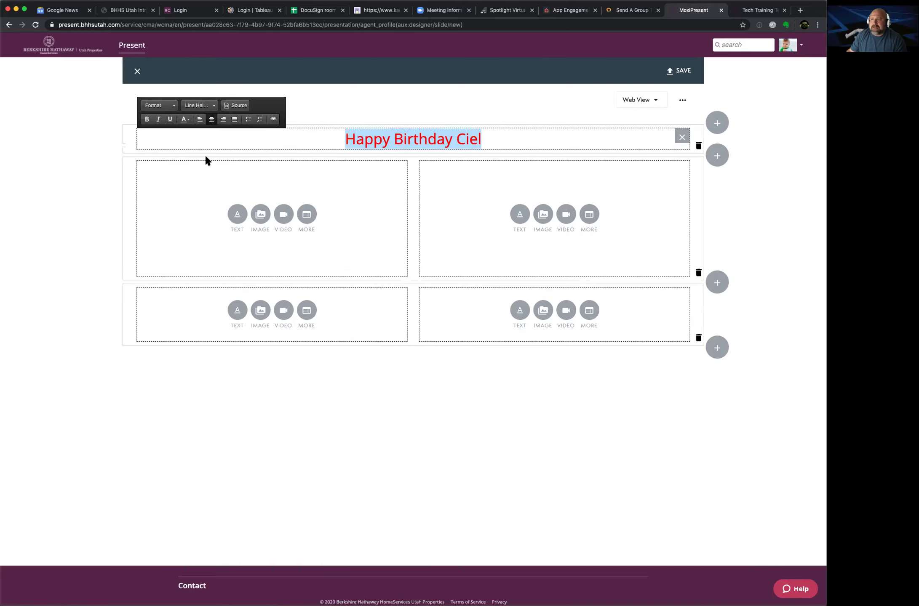
# Step: Append '!' after 'Ciel' and finish editing the heading
pyautogui.click(495, 137)
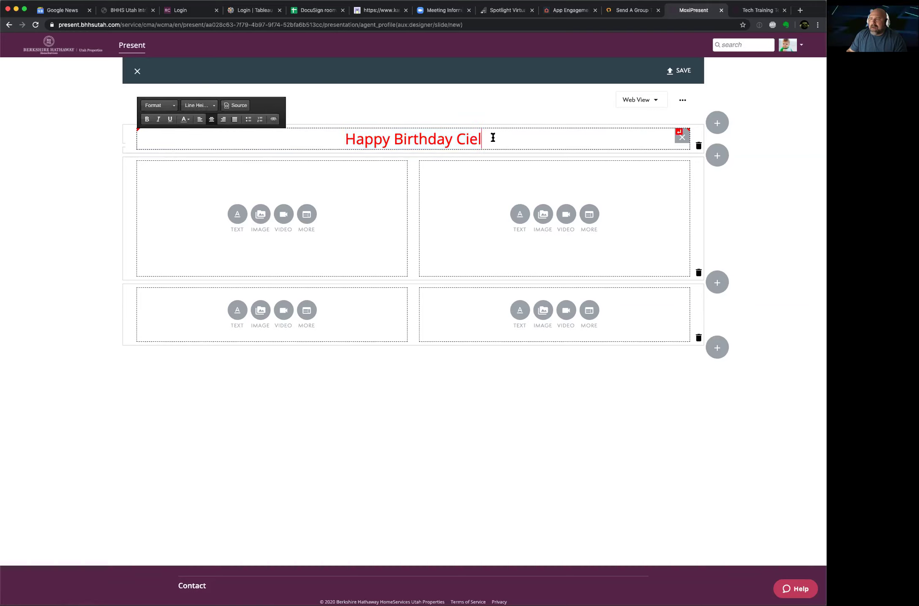
pyautogui.write('!')
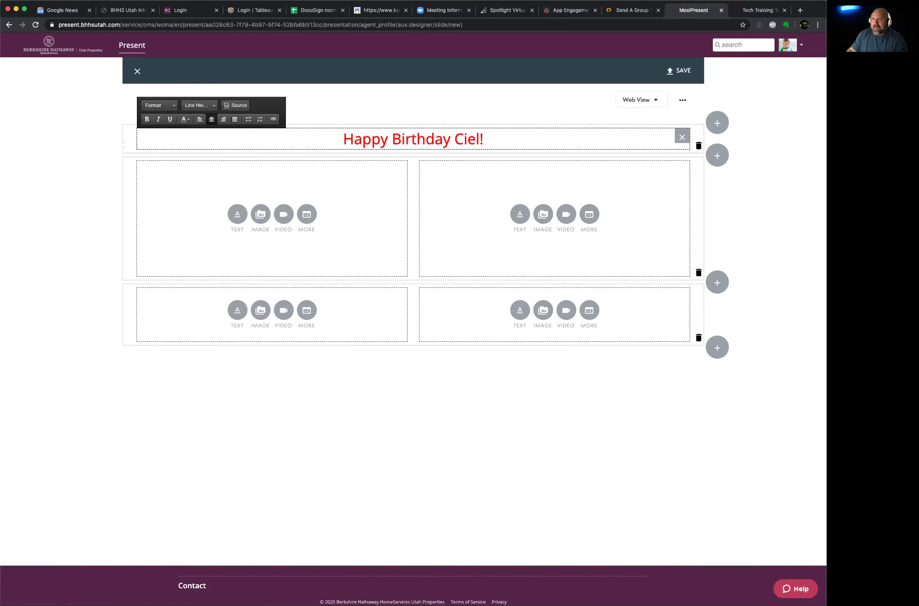
pyautogui.click(344, 218)
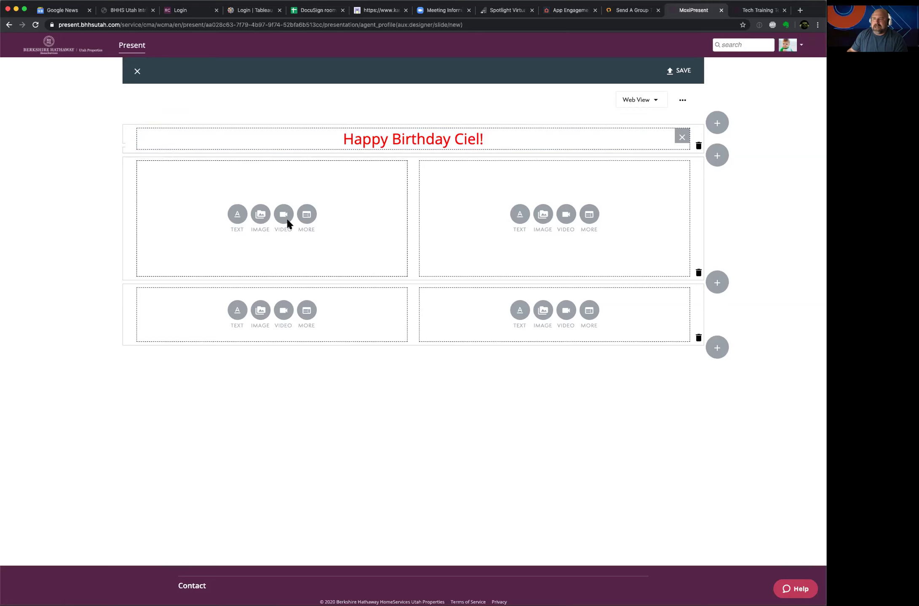
# Step: Insert the girl's photo from the library into the upper-left box
pyautogui.click(260, 217)
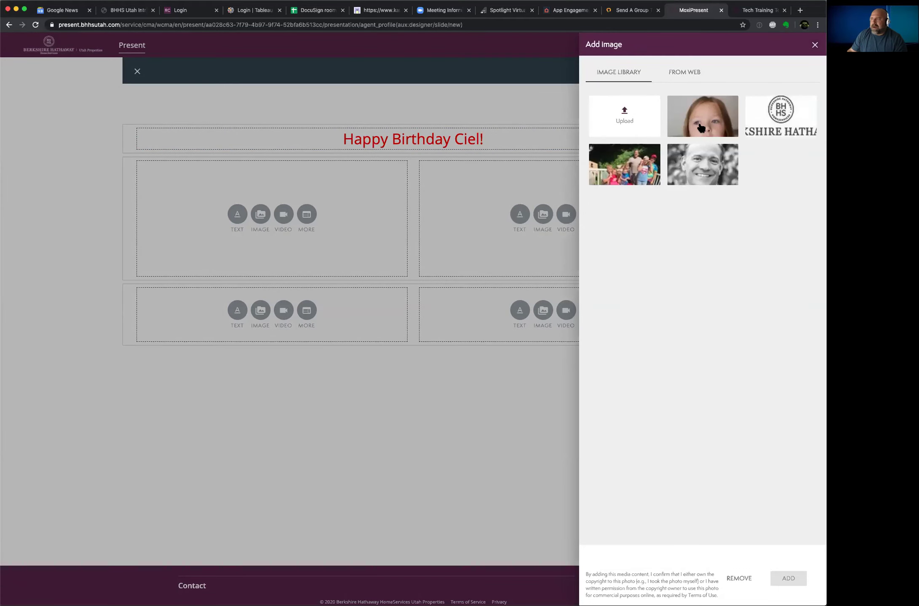
pyautogui.click(701, 127)
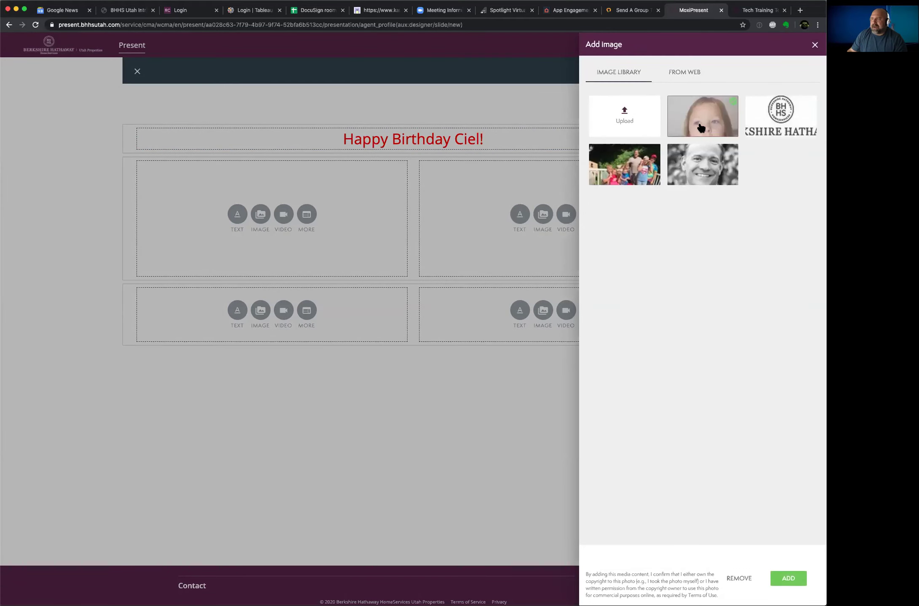
pyautogui.click(783, 570)
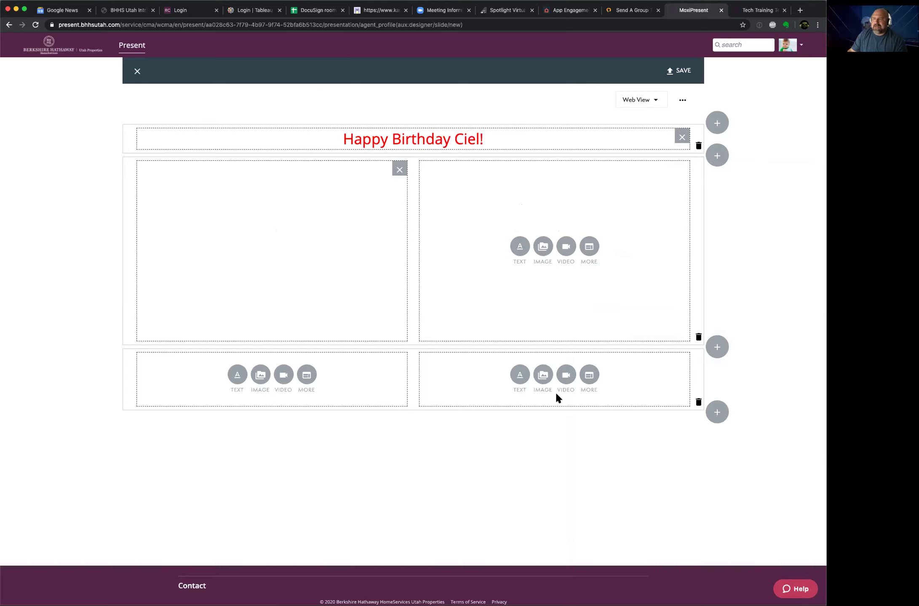
pyautogui.click(396, 309)
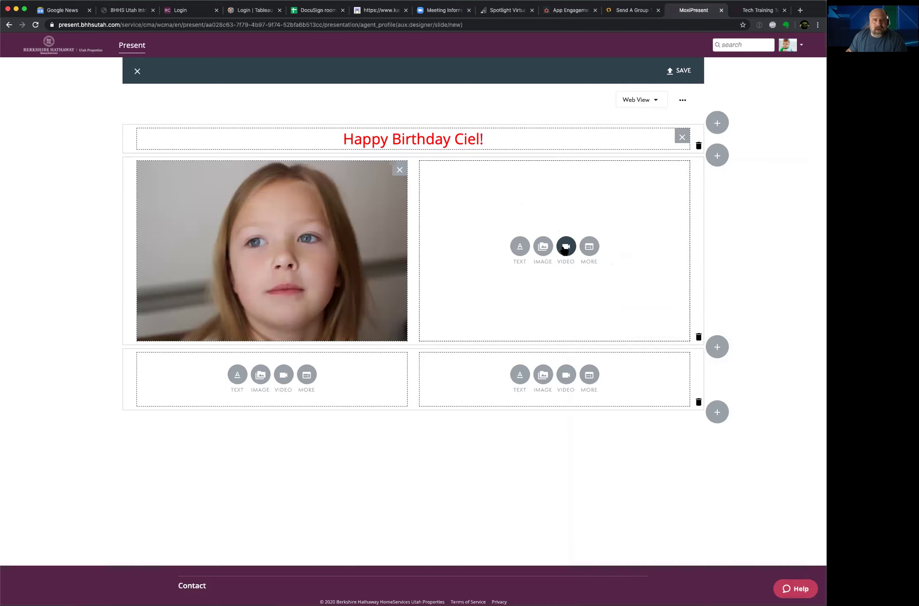
# Step: Start adding a web image to the upper-right box and open a new browser tab
pyautogui.click(543, 246)
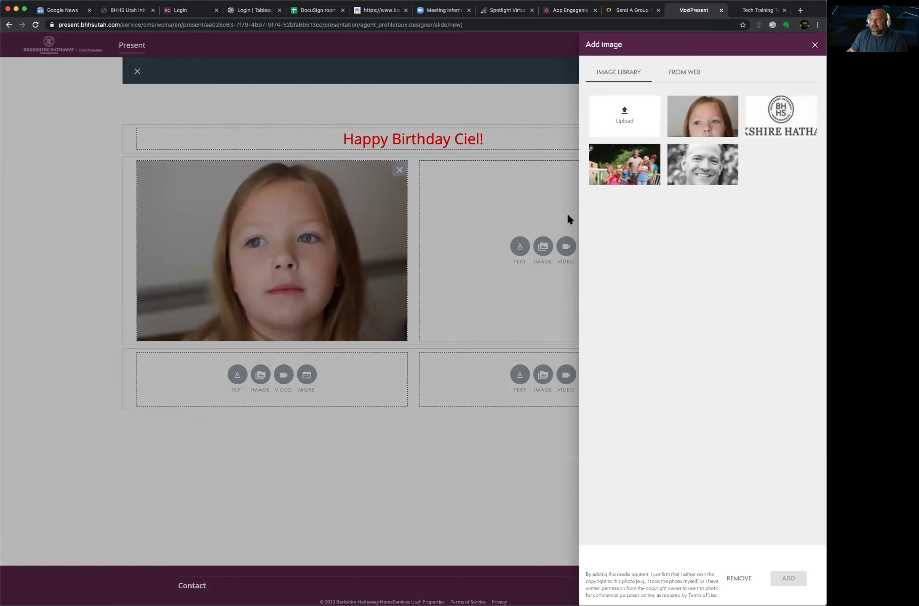
pyautogui.click(685, 74)
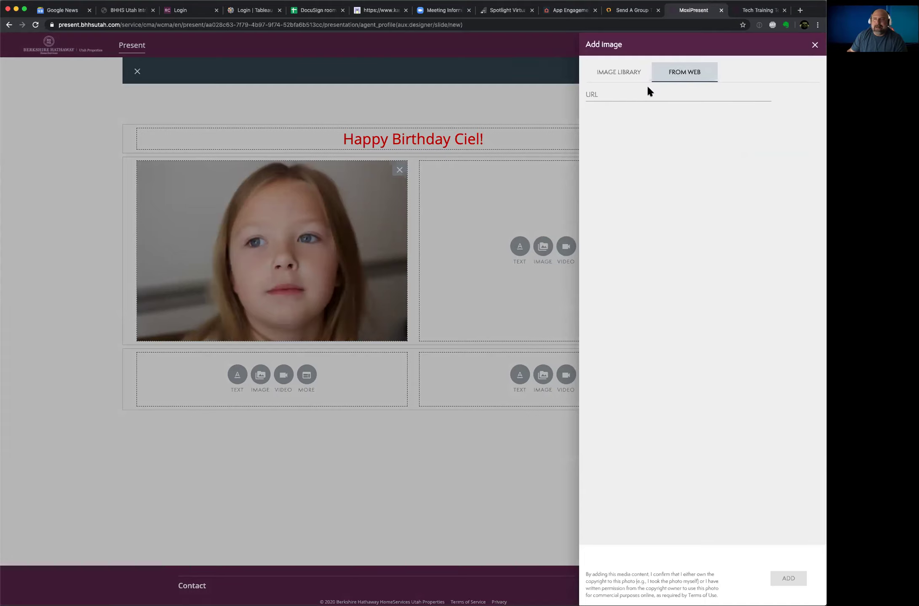
pyautogui.click(799, 9)
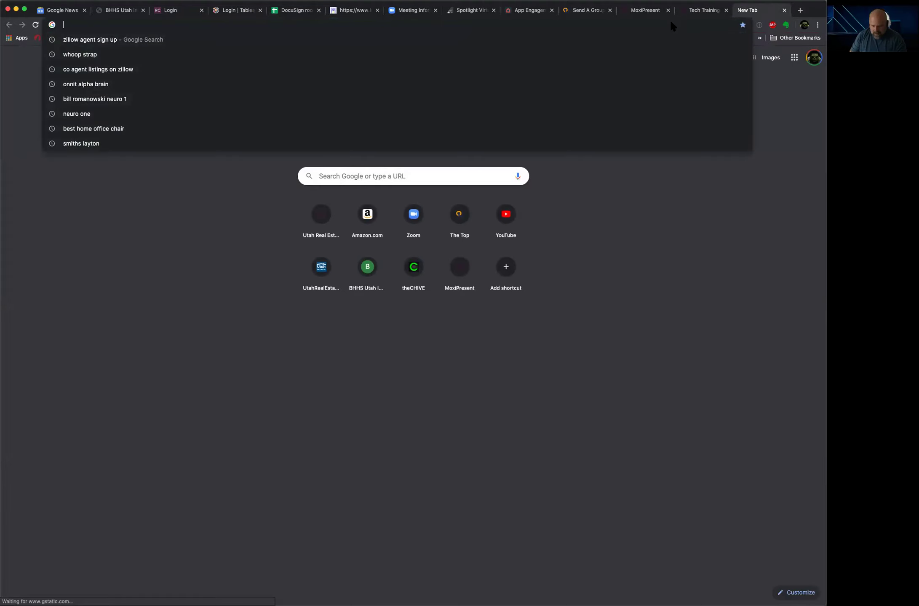
# Step: Search Google Images for 'unicorns' and preview the pink glitter unicorn
pyautogui.write('unicorn')
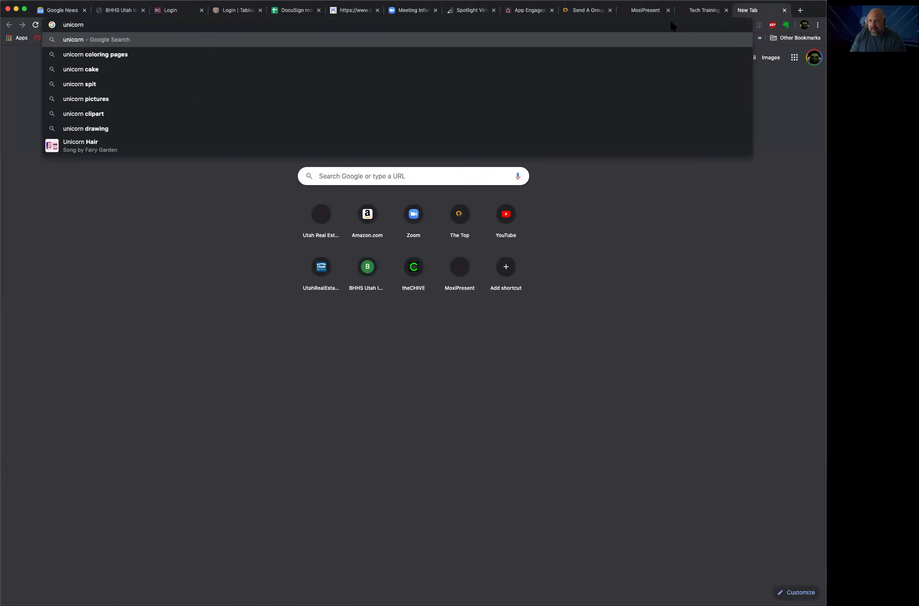
pyautogui.write('s')
pyautogui.press('Return')
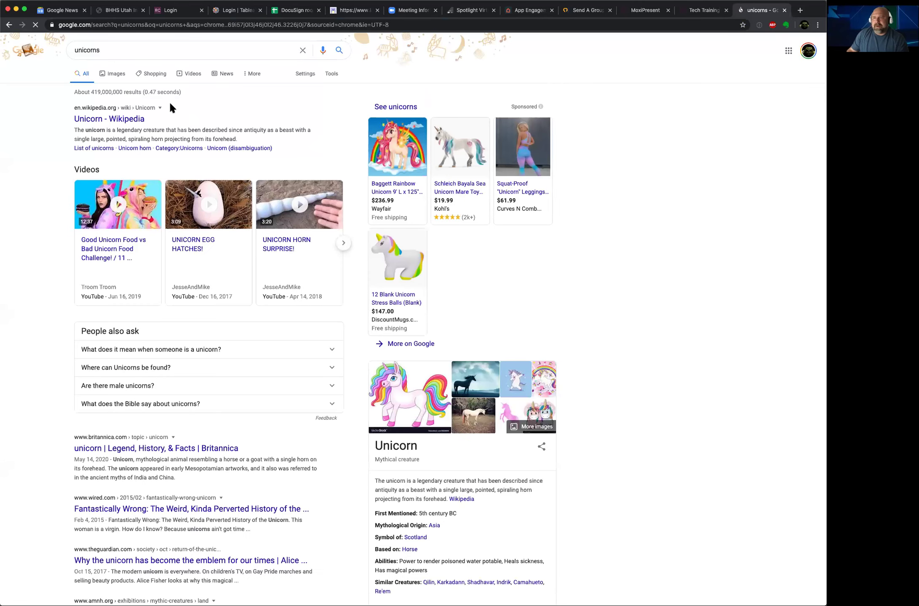
pyautogui.click(120, 76)
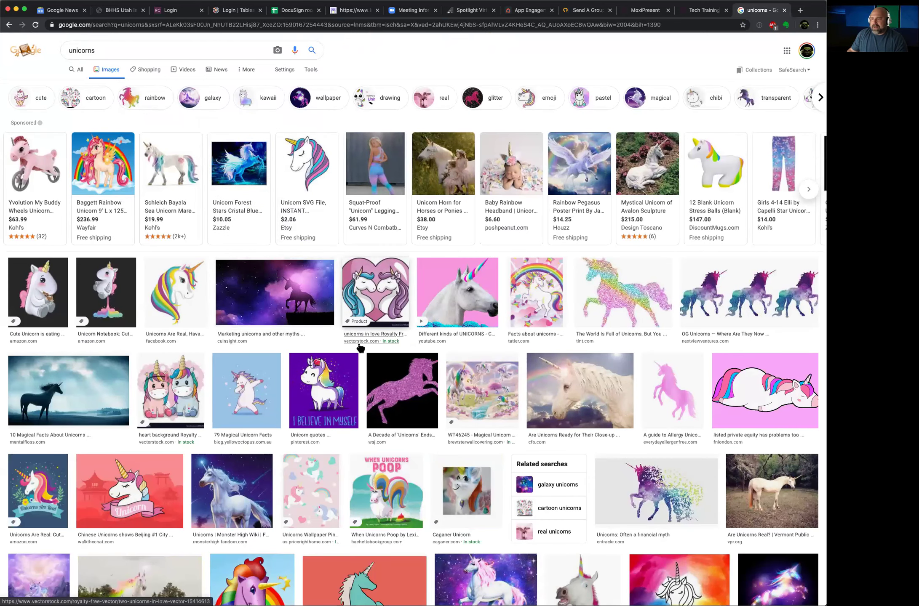
pyautogui.click(381, 381)
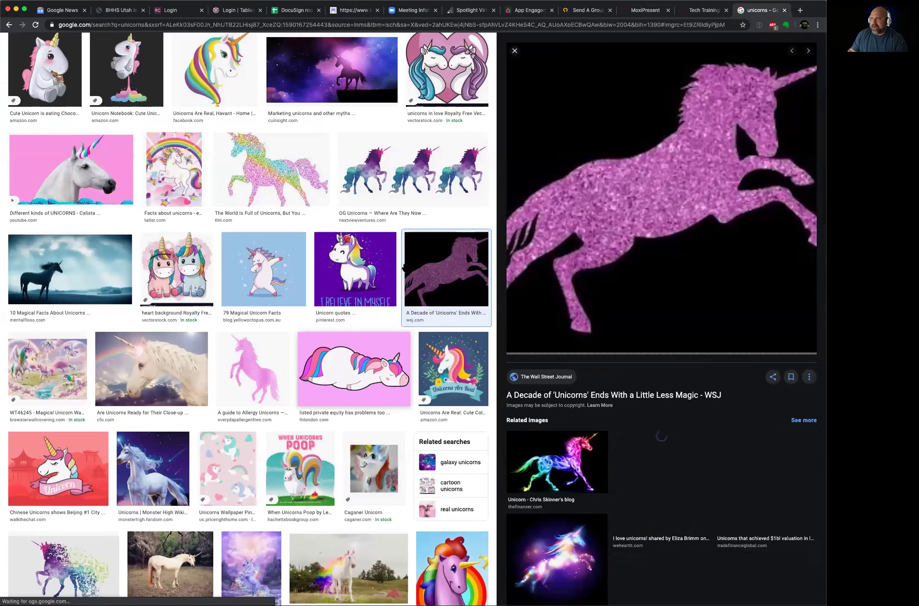
# Step: Check the unicorn's source article, then copy the unicorn image's address
pyautogui.click(591, 250)
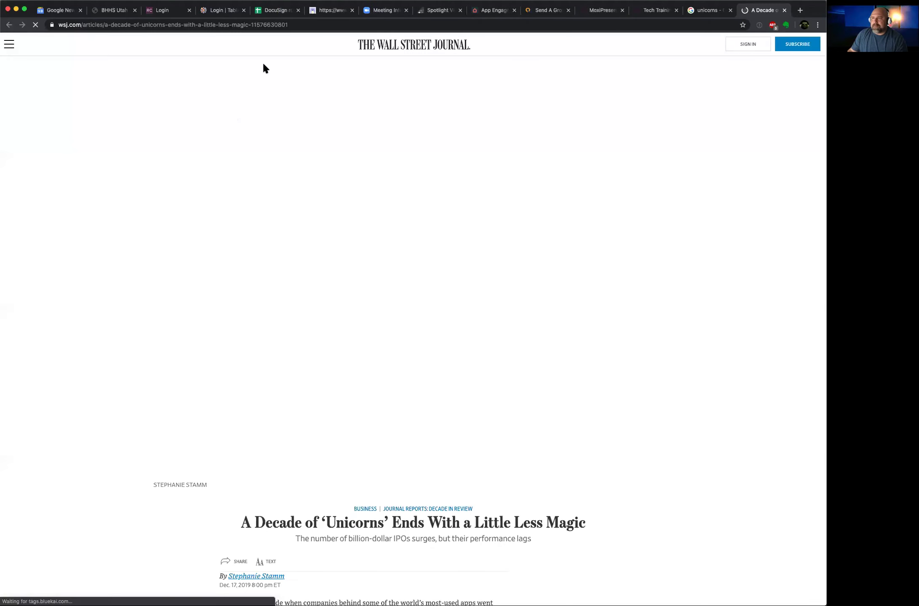
pyautogui.click(277, 25)
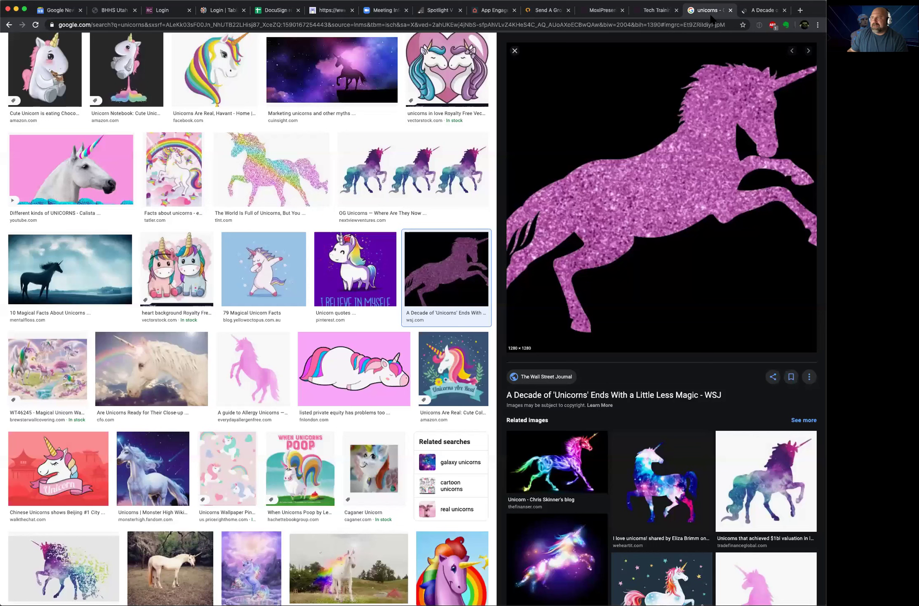
pyautogui.click(707, 10)
pyautogui.rightClick(664, 201)
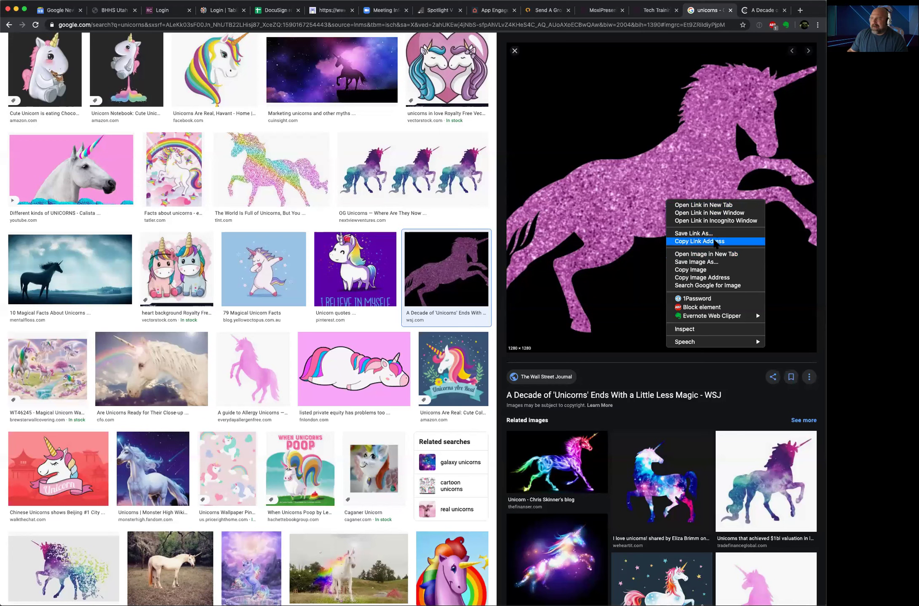
pyautogui.click(721, 280)
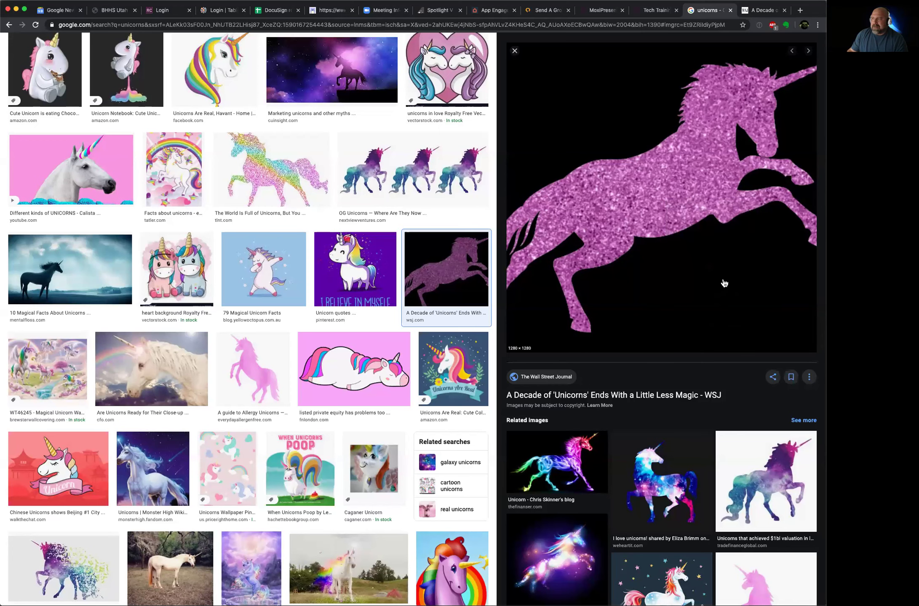
pyautogui.click(655, 12)
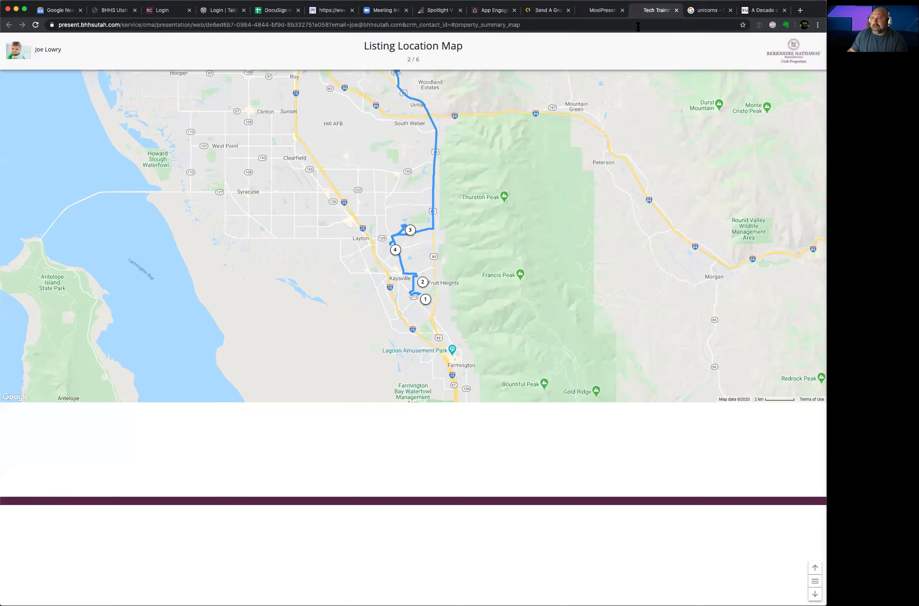
# Step: Paste the unicorn address, then instead add the Baby Yoda library image to the upper-right box
pyautogui.click(597, 12)
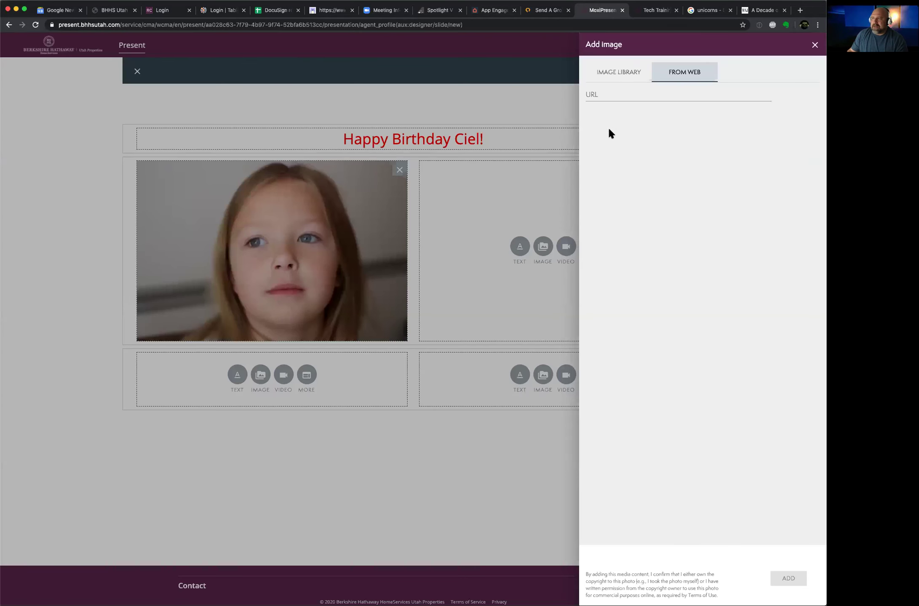
pyautogui.click(607, 97)
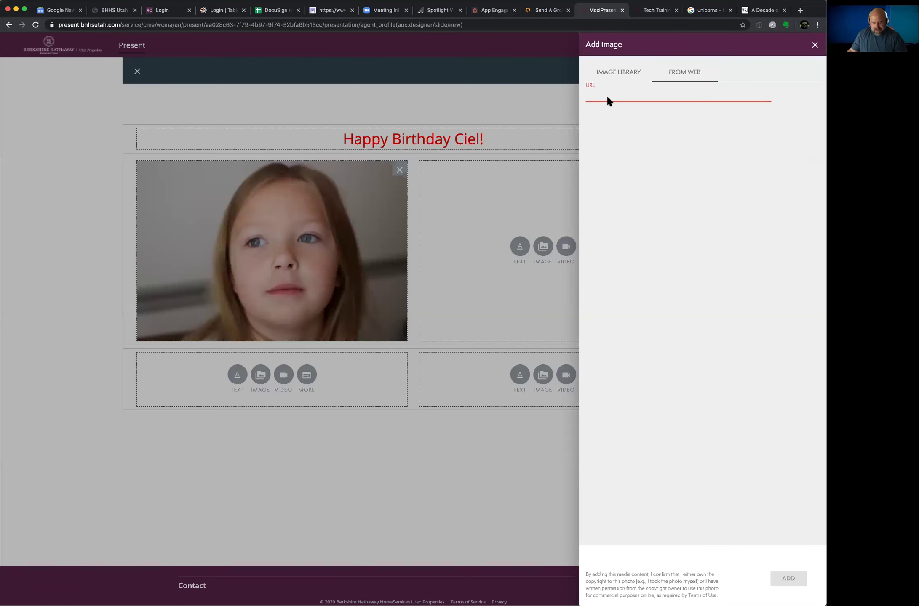
pyautogui.write('https://images.wsj.net/im-137456?width=1280&size=1')
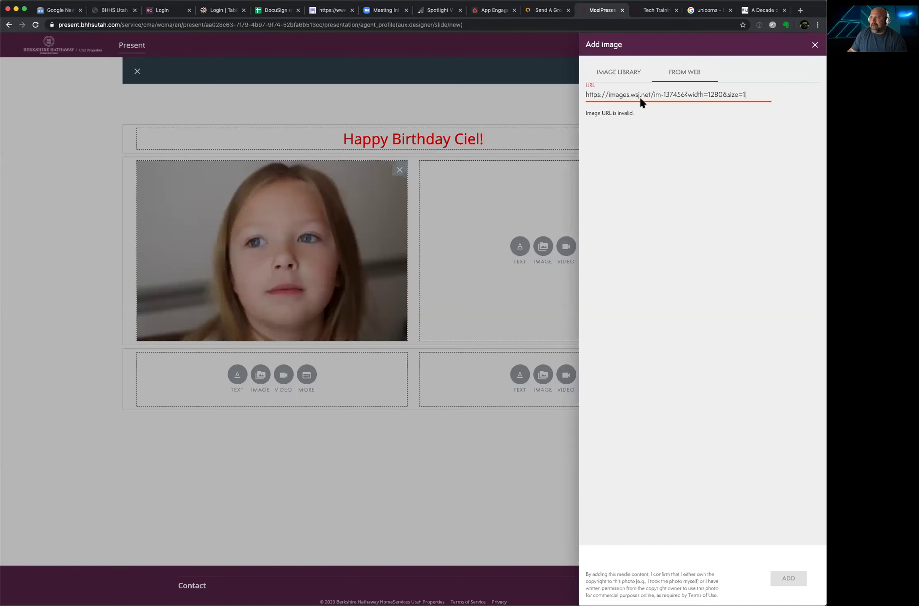
pyautogui.click(710, 96)
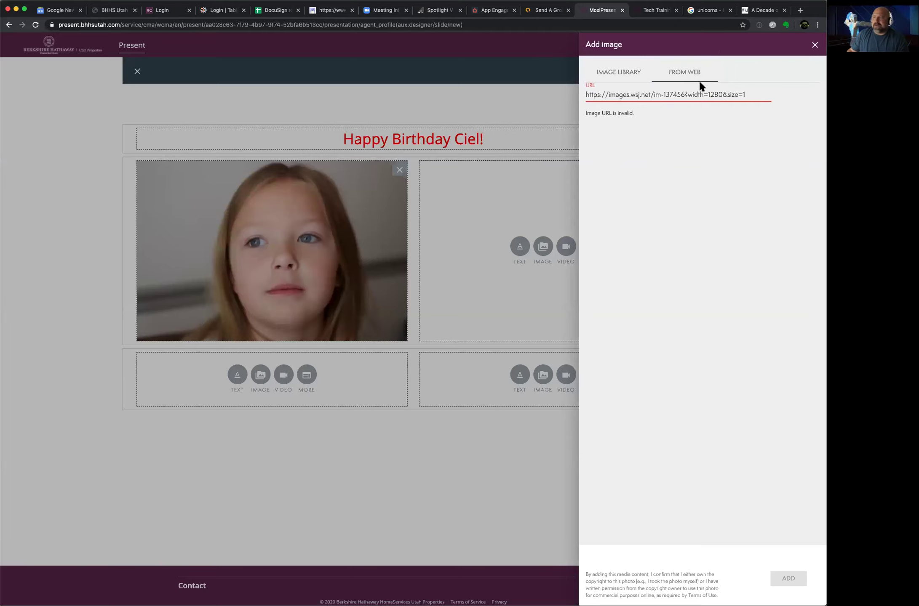
pyautogui.click(623, 76)
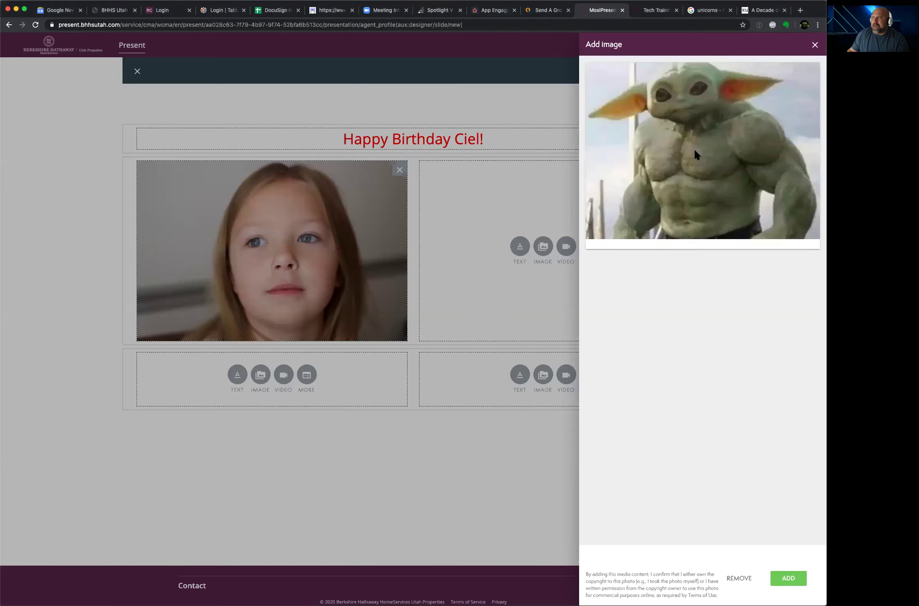
pyautogui.click(790, 575)
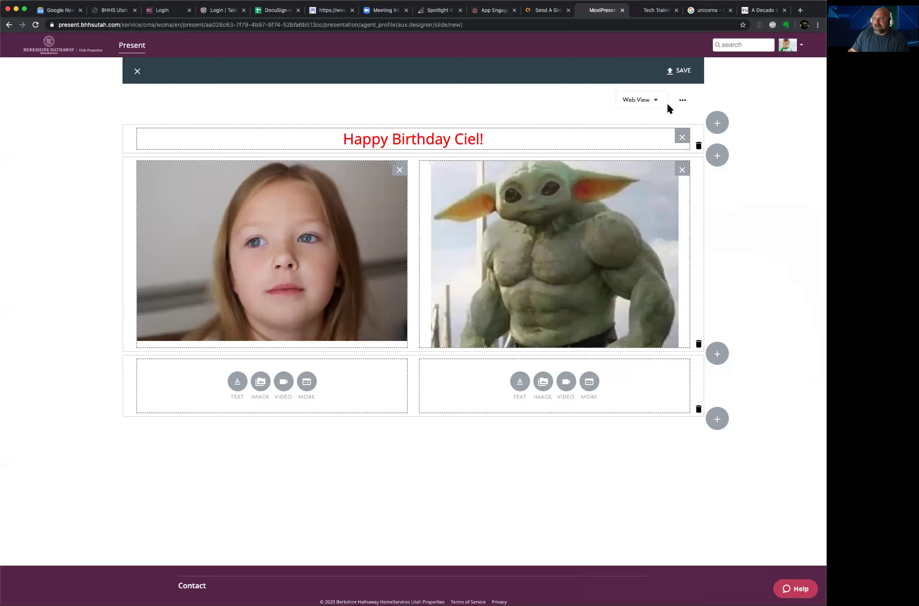
# Step: Save the birthday page, dismiss the Save Page dialog, and open a new browser tab
pyautogui.click(683, 72)
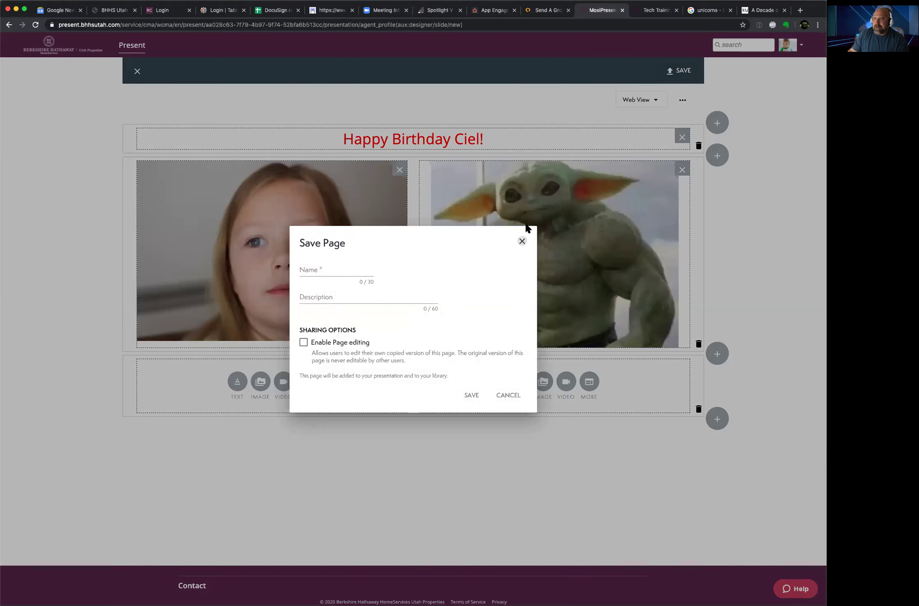
pyautogui.click(521, 240)
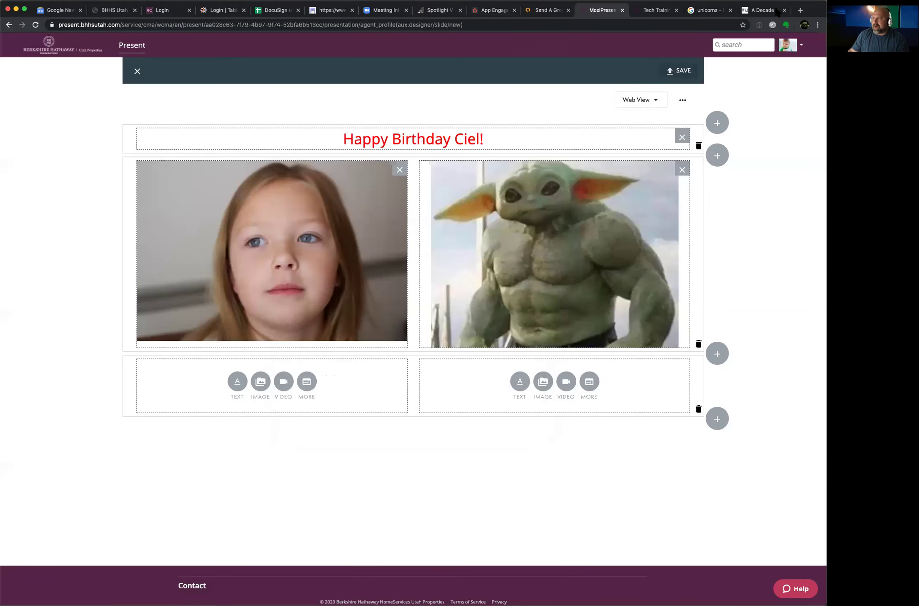
pyautogui.click(800, 10)
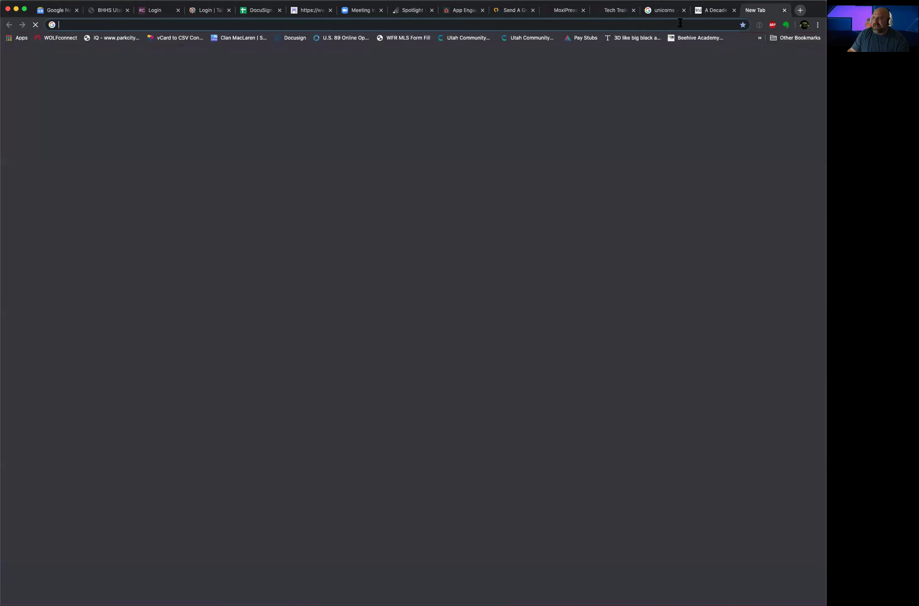
# Step: In a new browser tab, go to youtube.com and search for 'bhhs utah' videos
pyautogui.click(676, 25)
pyautogui.write('youtube')
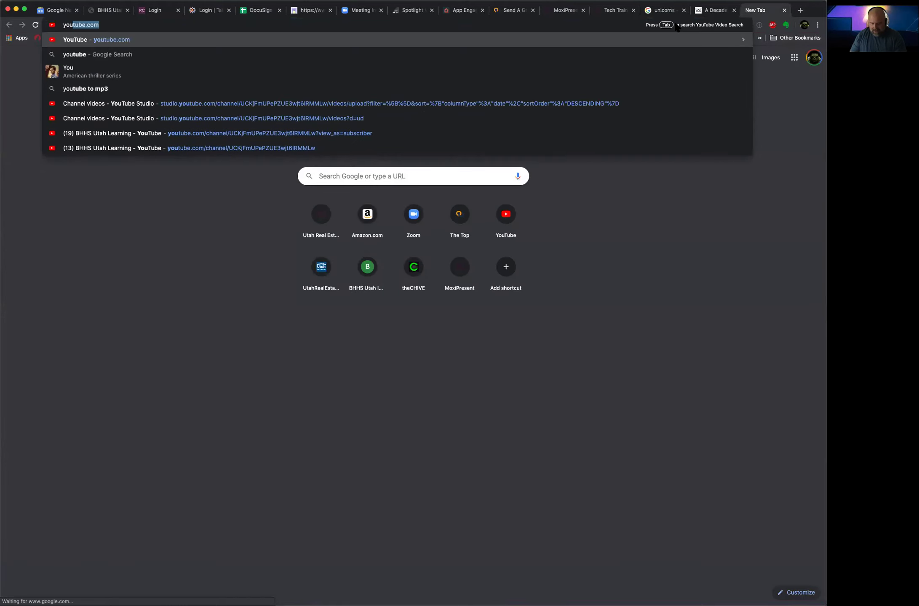
pyautogui.write('.com')
pyautogui.press('Return')
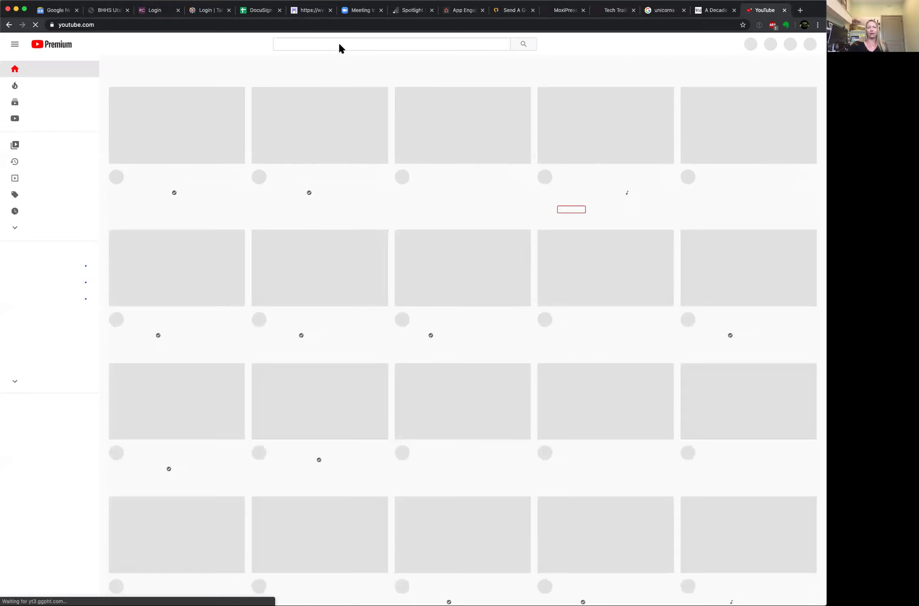
pyautogui.click(328, 45)
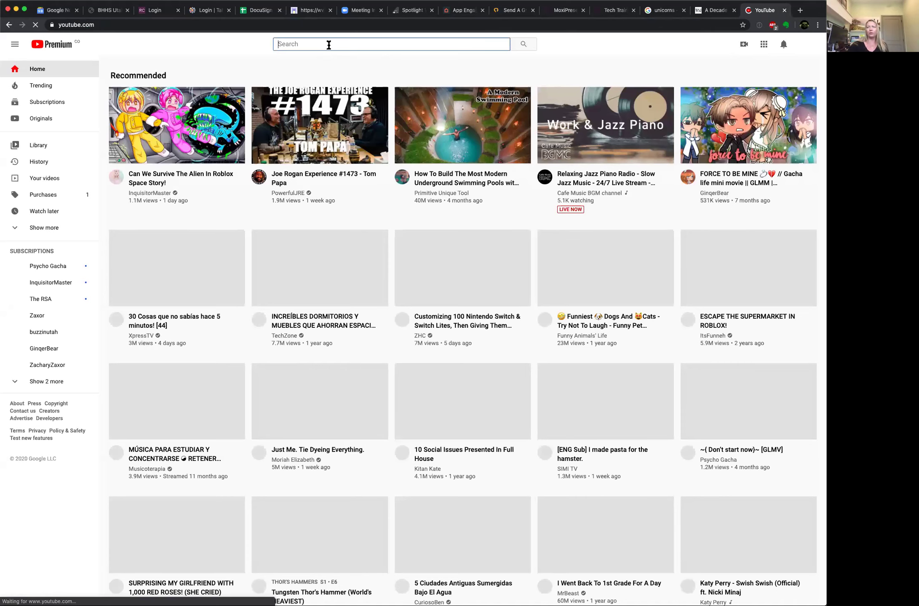
pyautogui.write('bhhs utah')
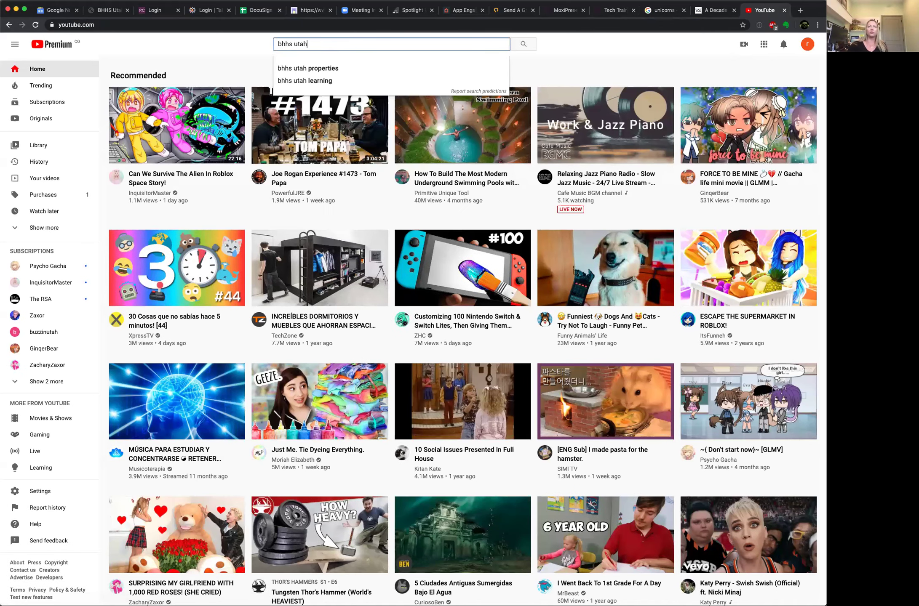
pyautogui.click(301, 81)
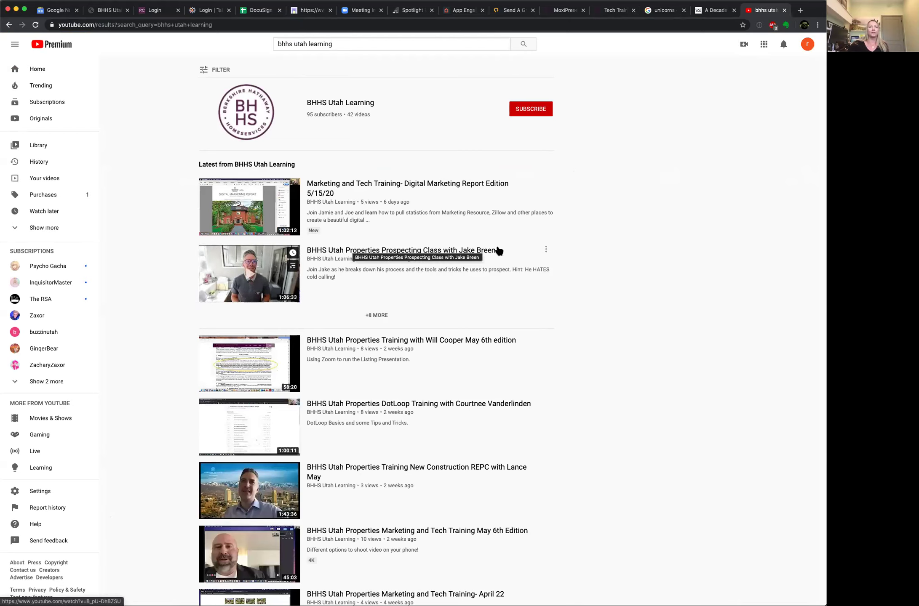
# Step: Open the prospecting class video, pause it, and copy its share link
pyautogui.click(546, 250)
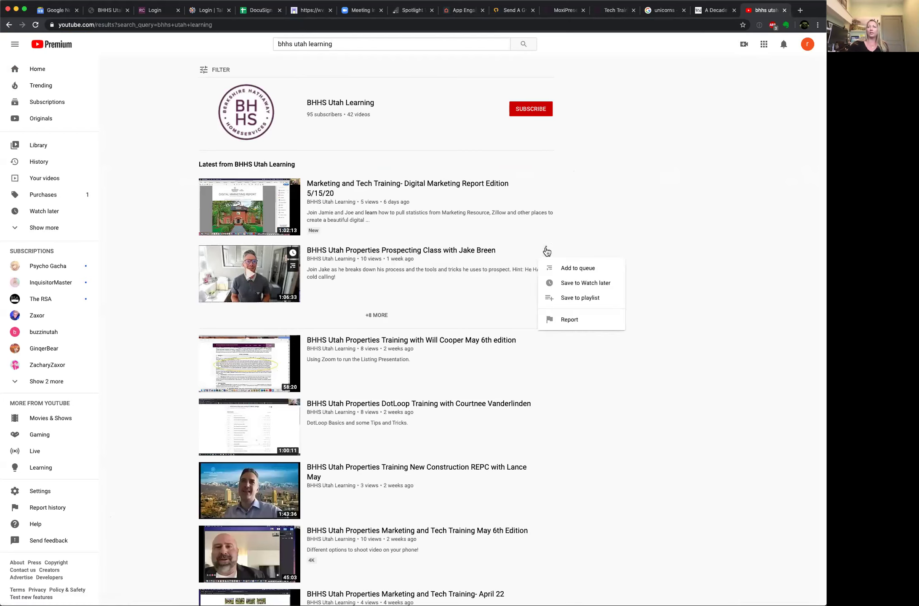
pyautogui.click(422, 252)
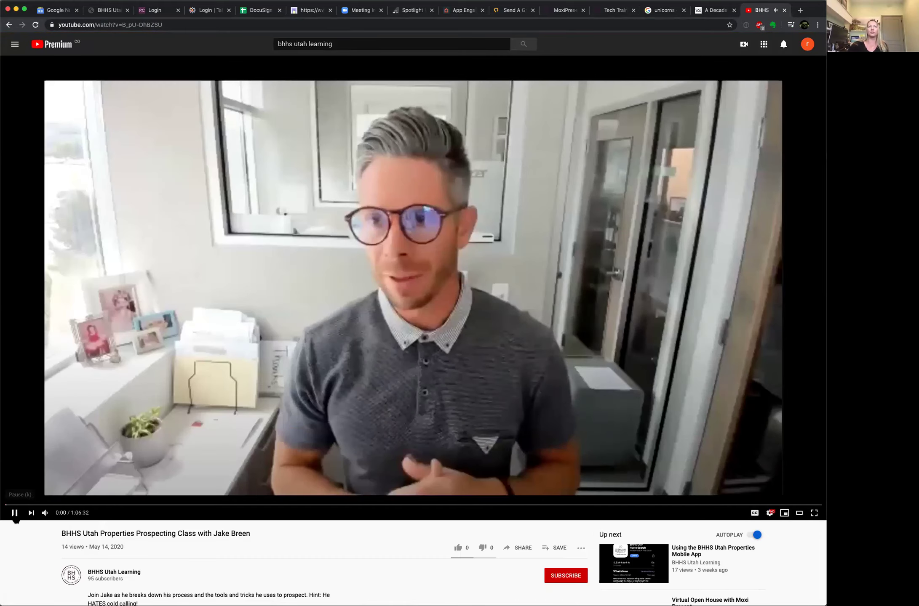
pyautogui.click(14, 513)
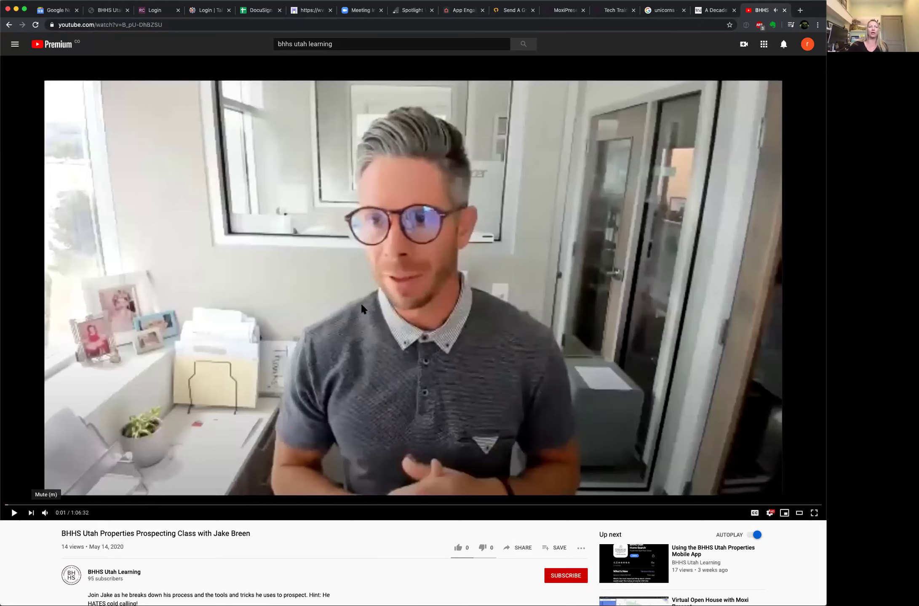
pyautogui.click(525, 549)
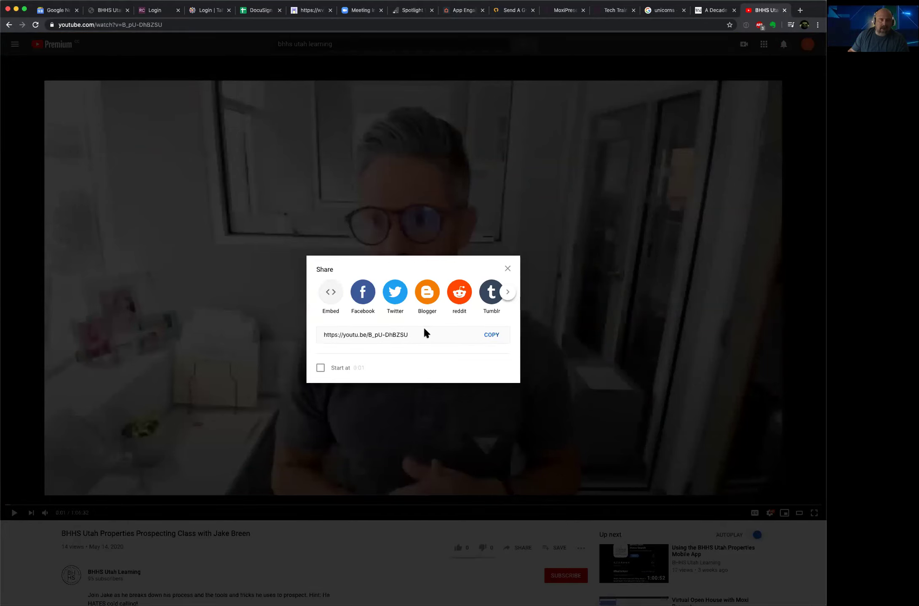
pyautogui.click(491, 335)
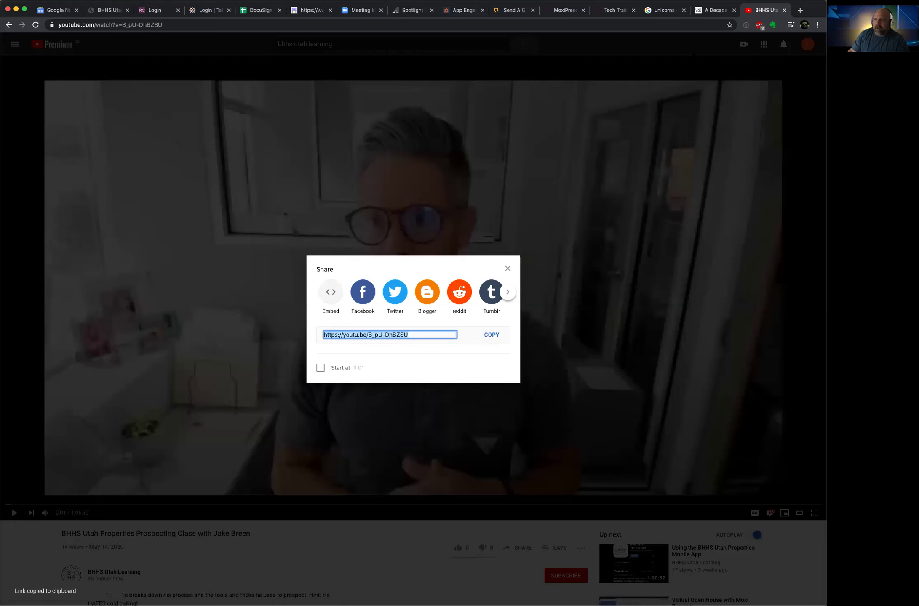
pyautogui.click(625, 13)
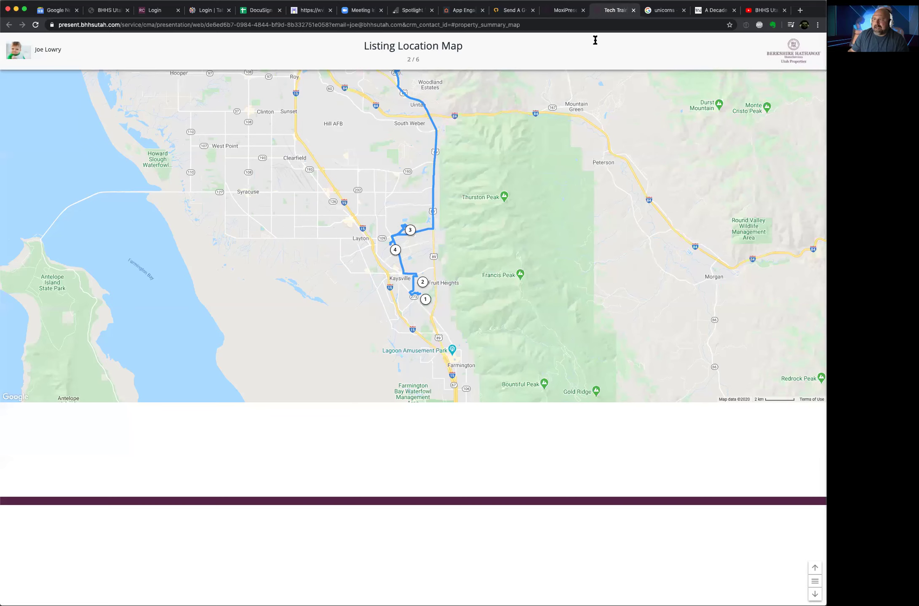
# Step: Paste the copied prospecting class YouTube link into the lower-left video slot and add it
pyautogui.click(556, 11)
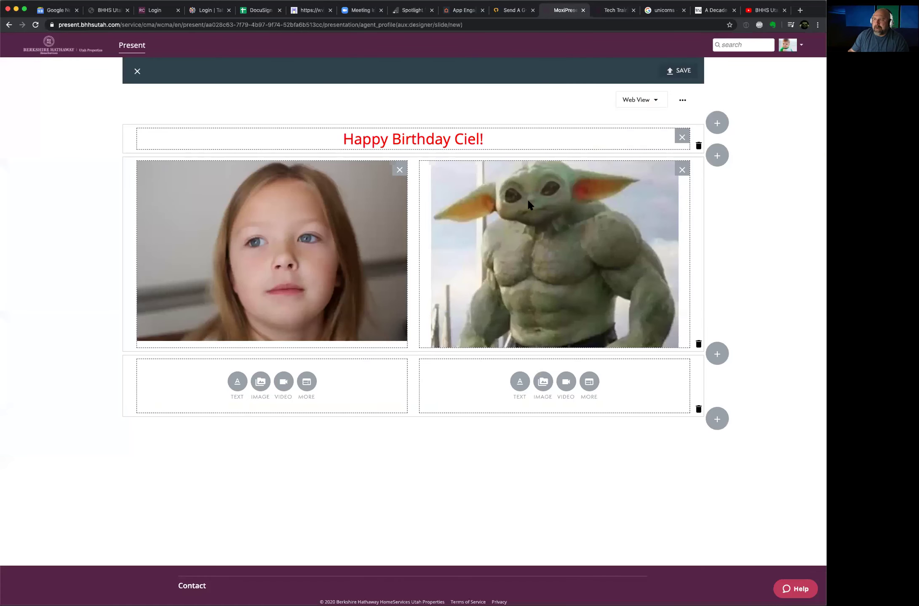
pyautogui.click(285, 382)
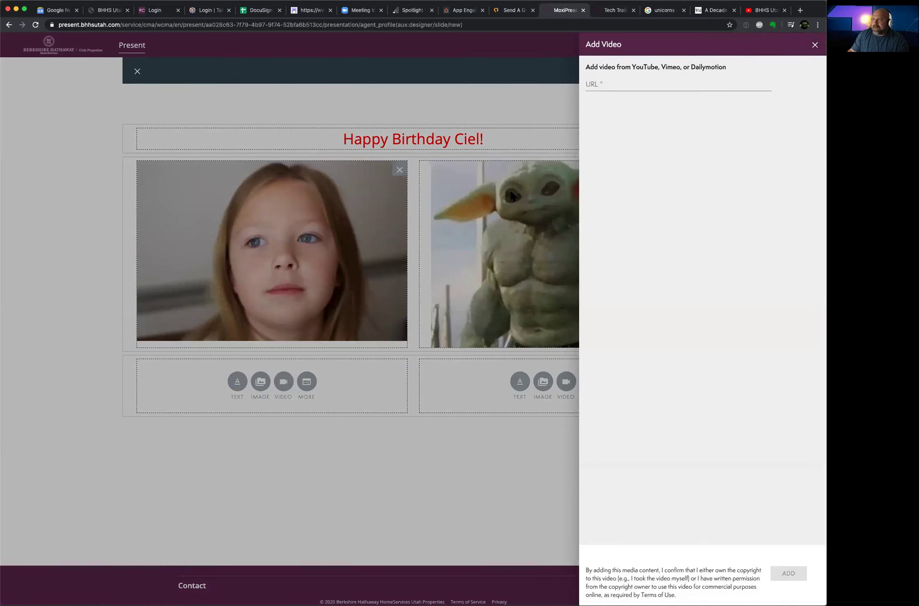
pyautogui.click(591, 81)
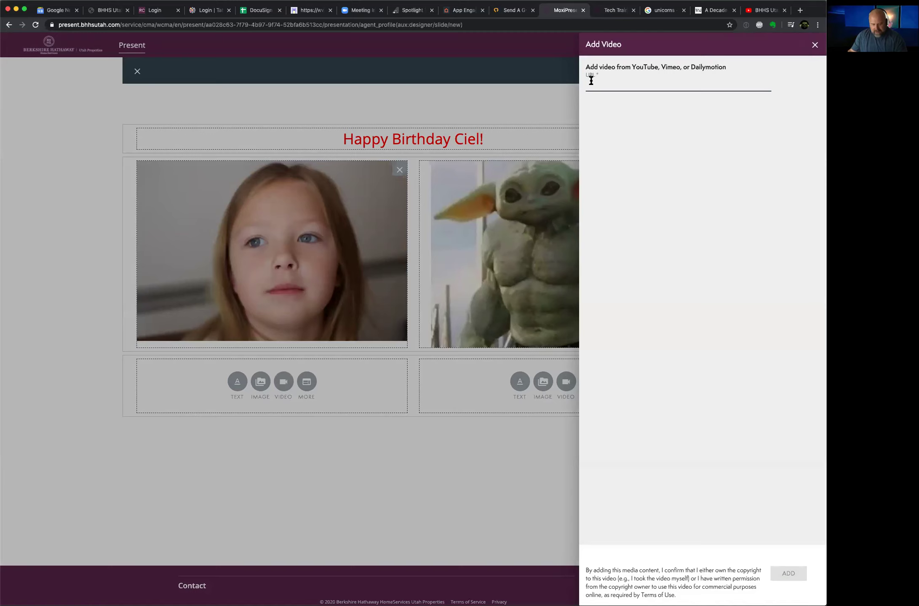
pyautogui.press('super+v')
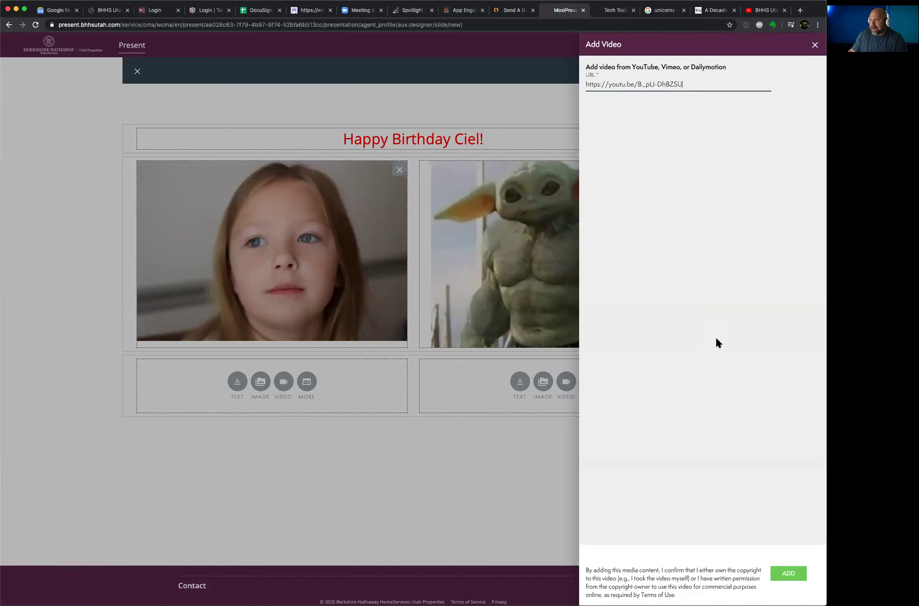
pyautogui.click(785, 573)
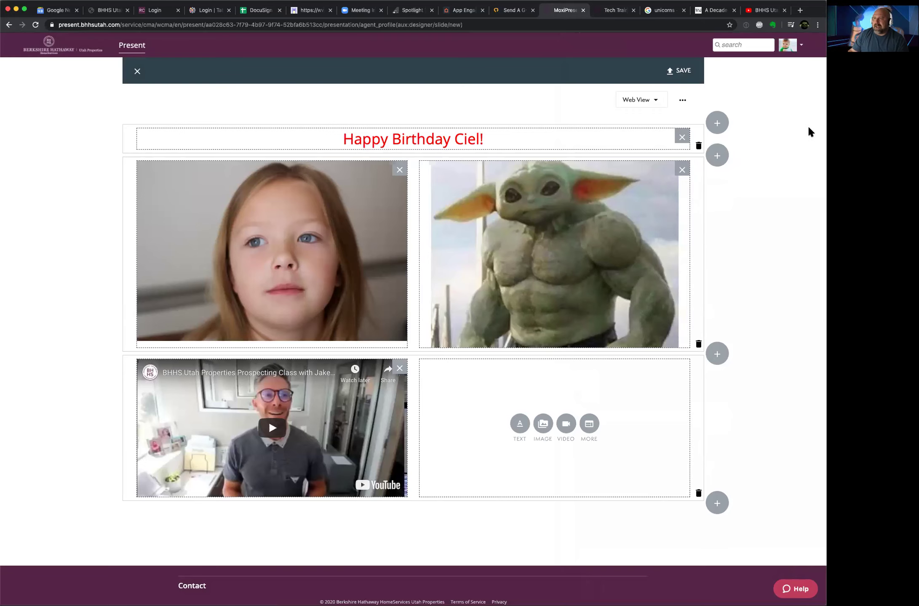
# Step: Save the birthday custom page with the name 'Bday Girl'
pyautogui.click(683, 72)
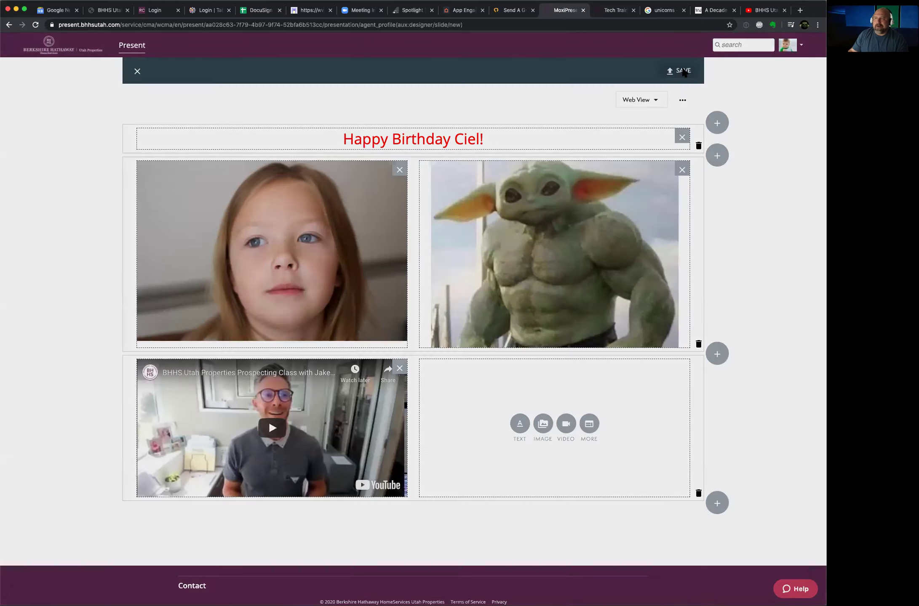
pyautogui.click(317, 268)
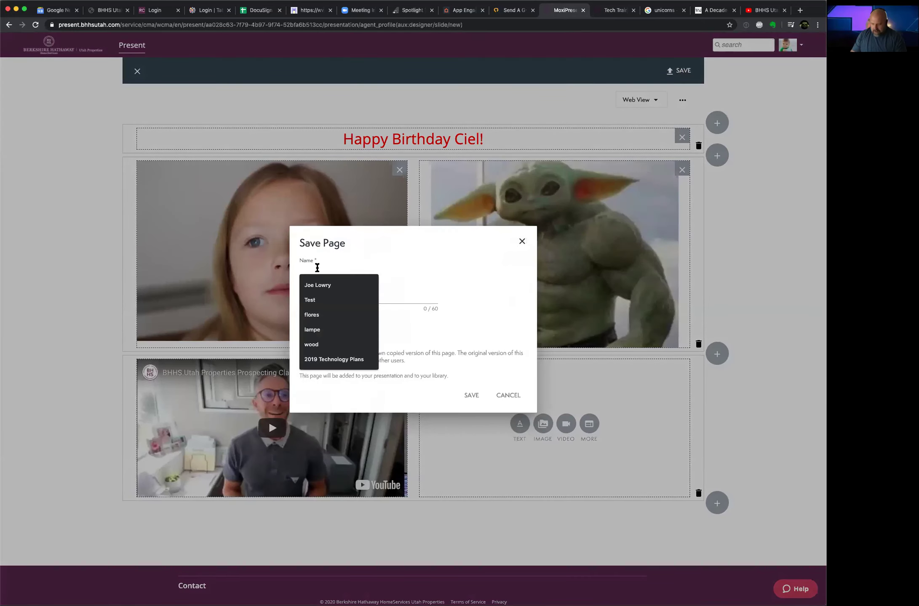
pyautogui.write('Bday ')
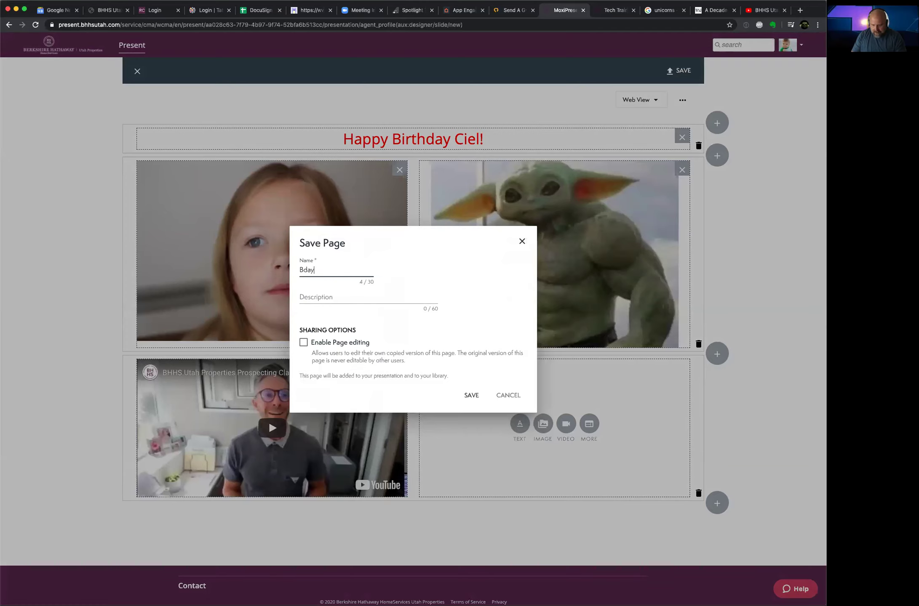
pyautogui.write('Girl')
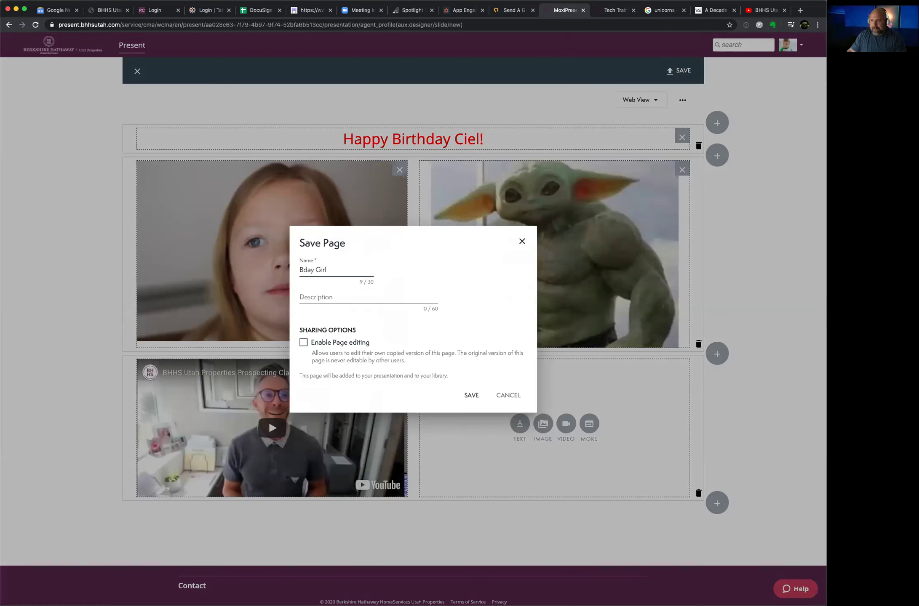
pyautogui.click(469, 399)
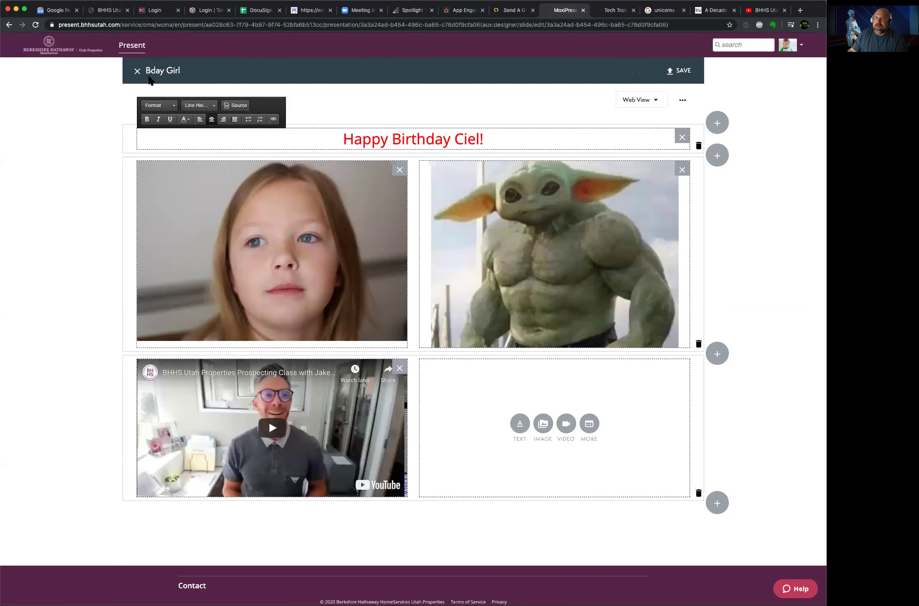
# Step: Close the page designer and open the options menu on the Bday Girl row
pyautogui.click(138, 72)
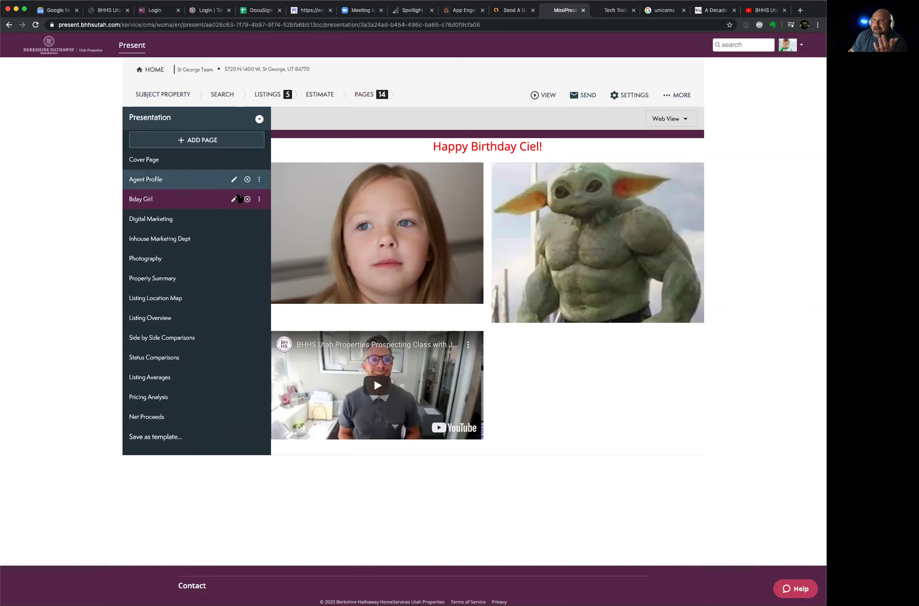
pyautogui.click(260, 199)
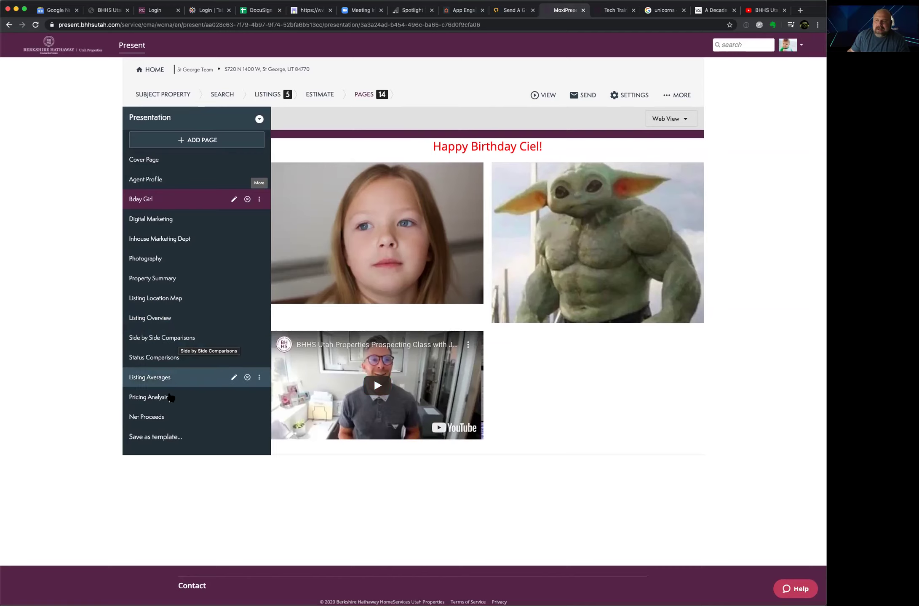
pyautogui.click(162, 437)
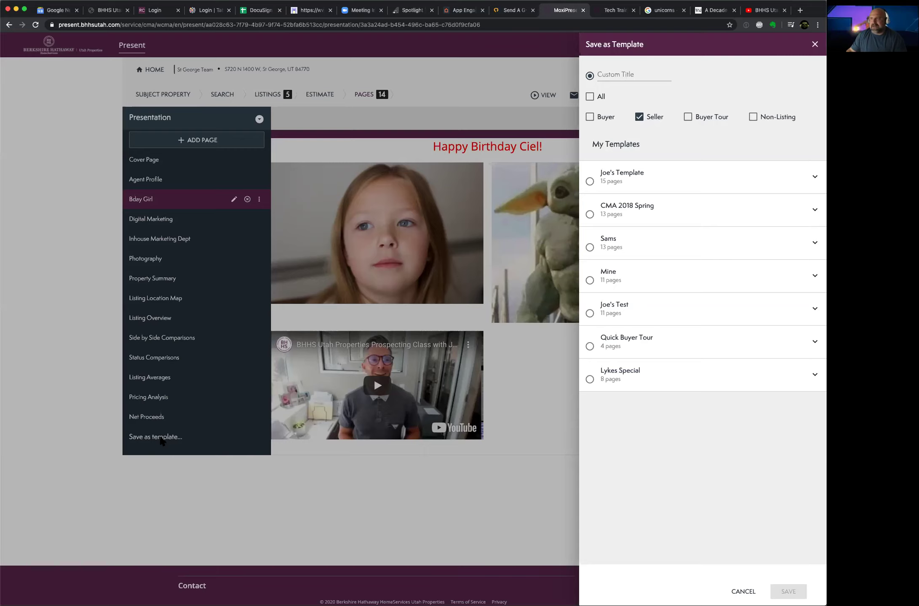
pyautogui.click(813, 44)
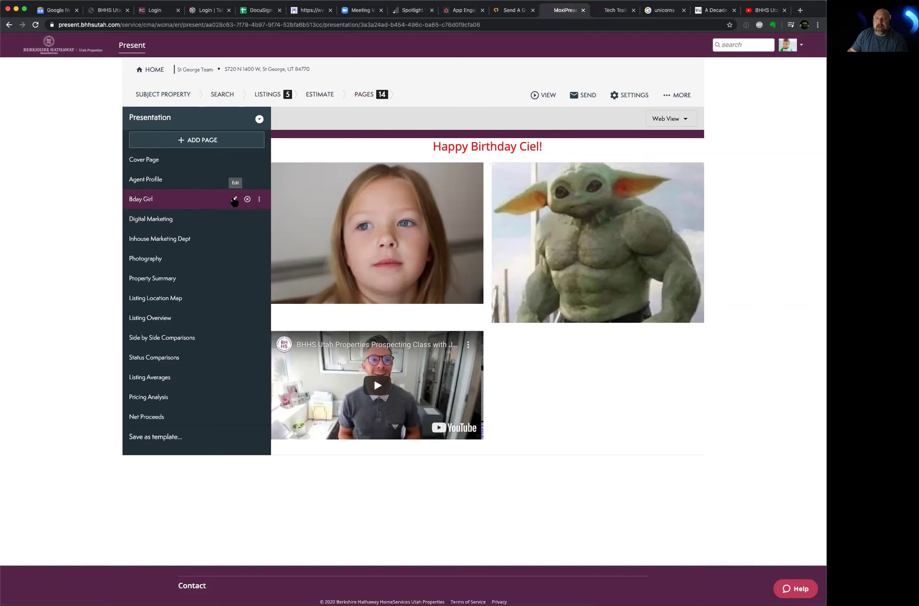
# Step: Reopen the Bday Girl page for editing, then return to the YouTube tab
pyautogui.click(234, 200)
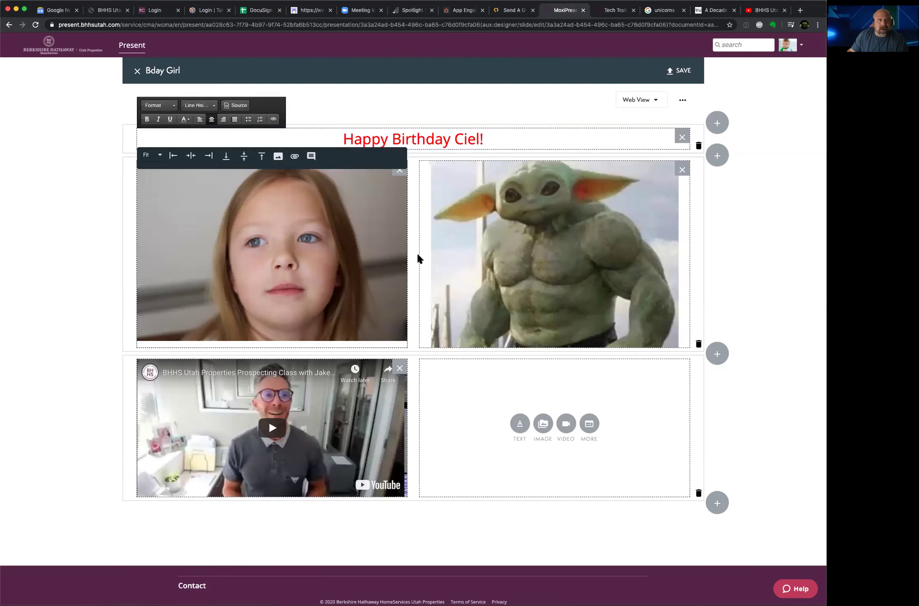
pyautogui.click(754, 9)
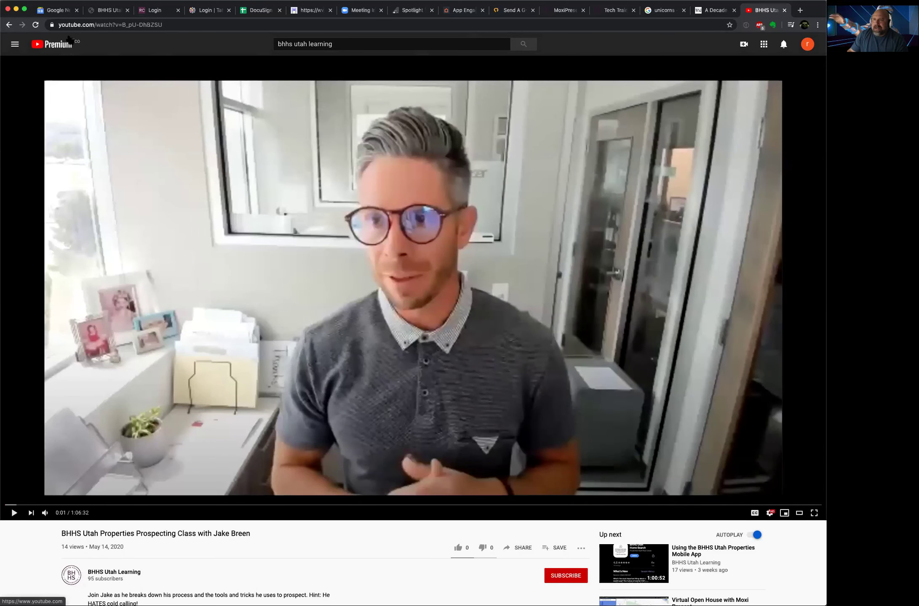
# Step: Change the YouTube search to 'bhhs utah properties'
pyautogui.click(356, 44)
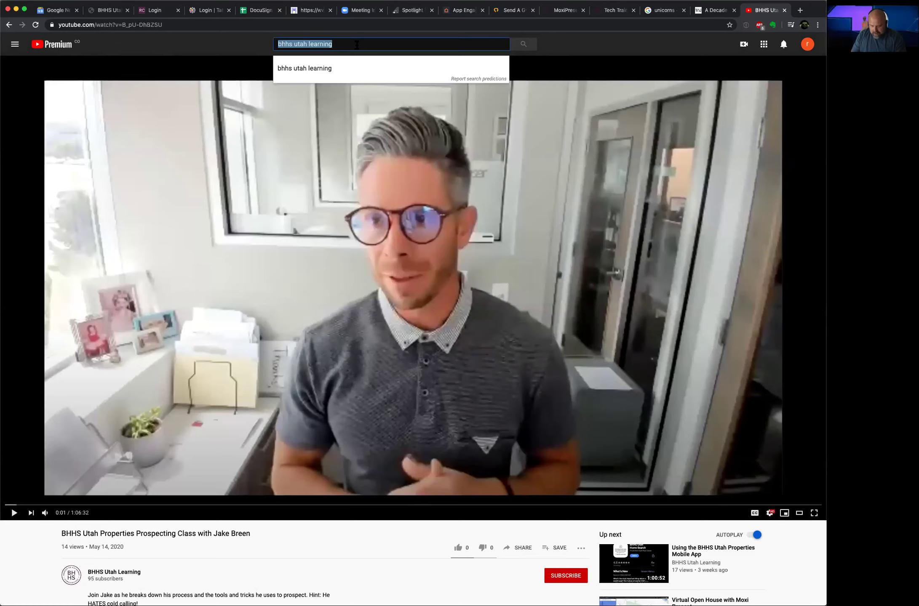
pyautogui.press('Right')
pyautogui.press('BackSpace')
pyautogui.press('BackSpace')
pyautogui.press('BackSpace')
pyautogui.press('BackSpace')
pyautogui.press('BackSpace')
pyautogui.press('BackSpace')
pyautogui.press('BackSpace')
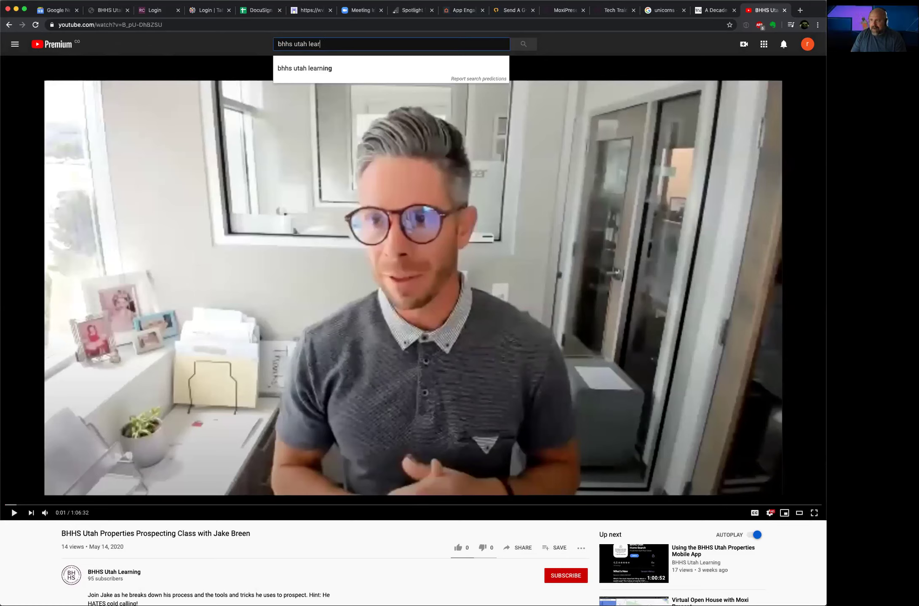
pyautogui.press('BackSpace')
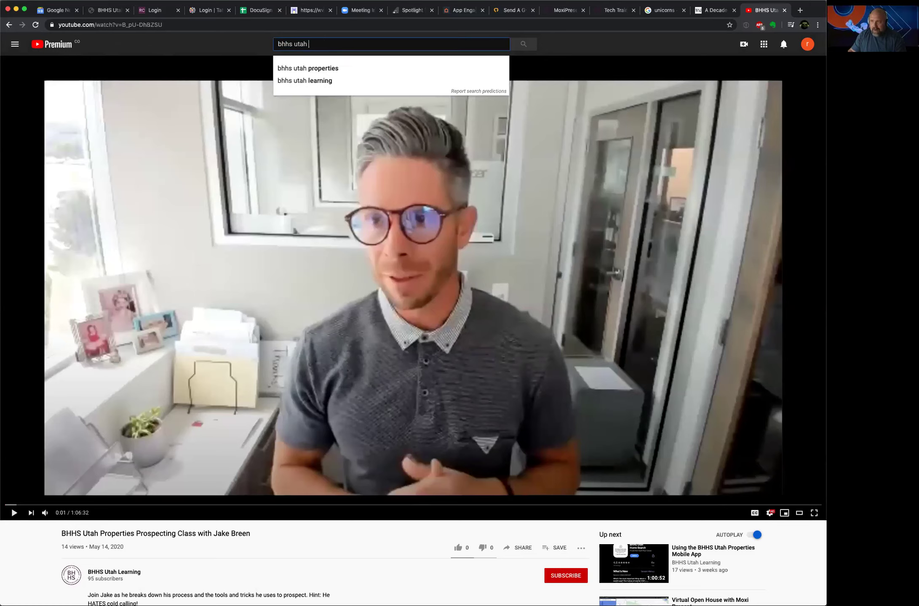
pyautogui.click(331, 68)
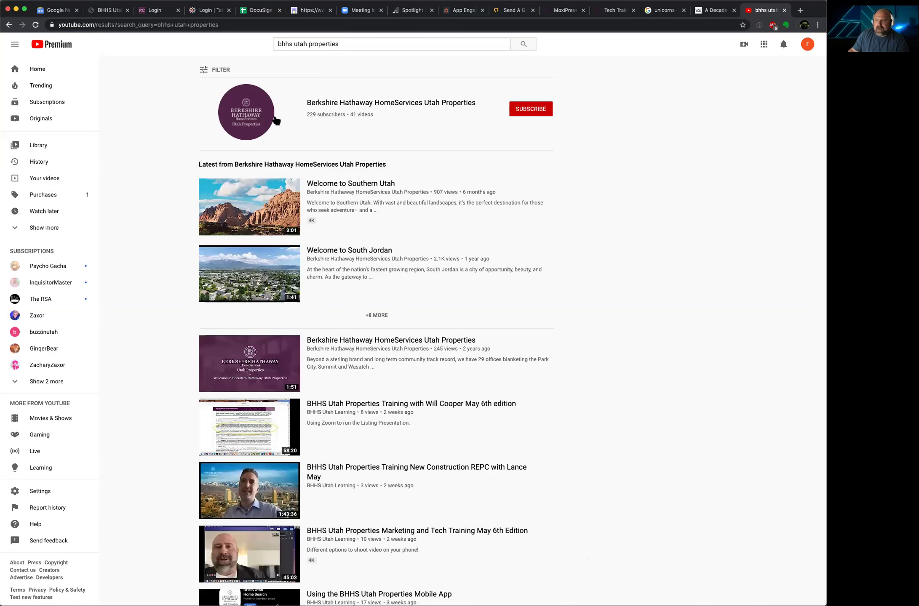
pyautogui.scroll(-5, 280, 206)
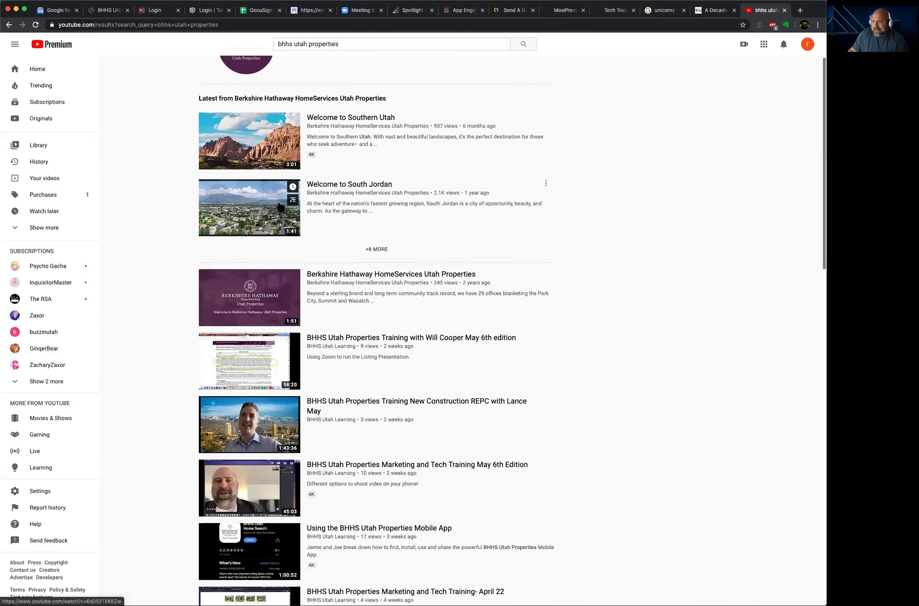
pyautogui.scroll(5, 278, 199)
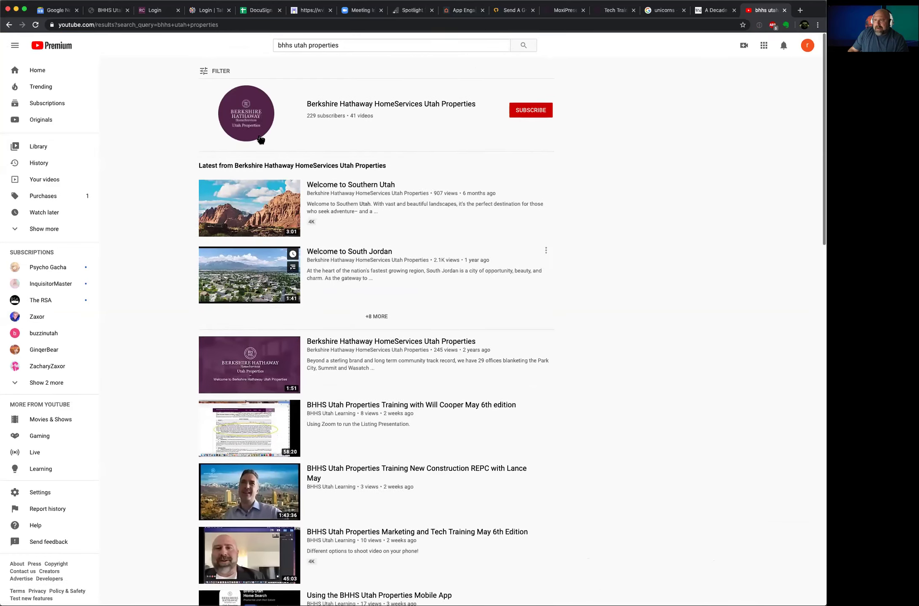
# Step: Open the Berkshire Hathaway HomeServices Utah Properties channel and its Welcome to Davis County video
pyautogui.click(254, 123)
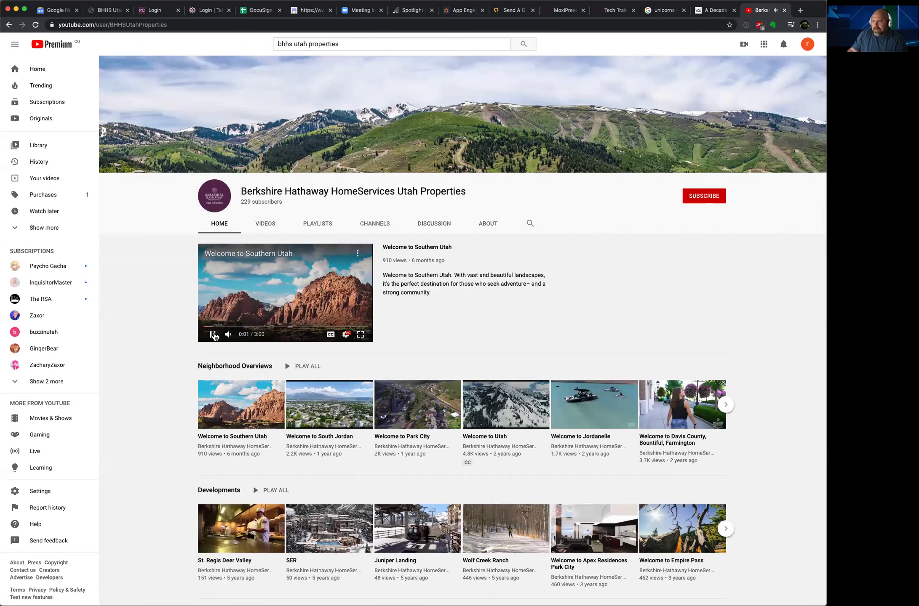
pyautogui.click(323, 327)
pyautogui.scroll(-1, 421, 345)
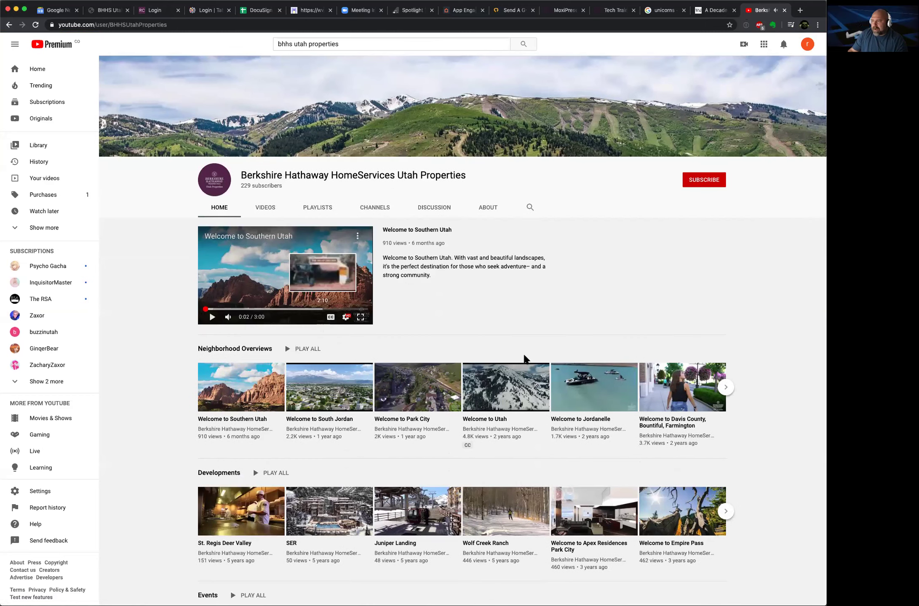
pyautogui.click(689, 406)
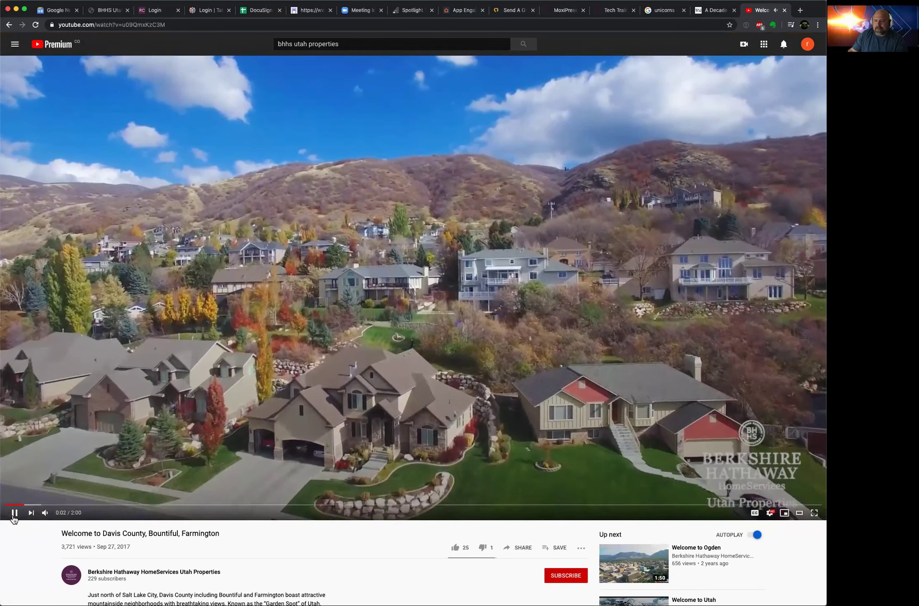
# Step: Pause the Davis County video, copy its share link, and return to the MoxiPresent tab
pyautogui.click(14, 514)
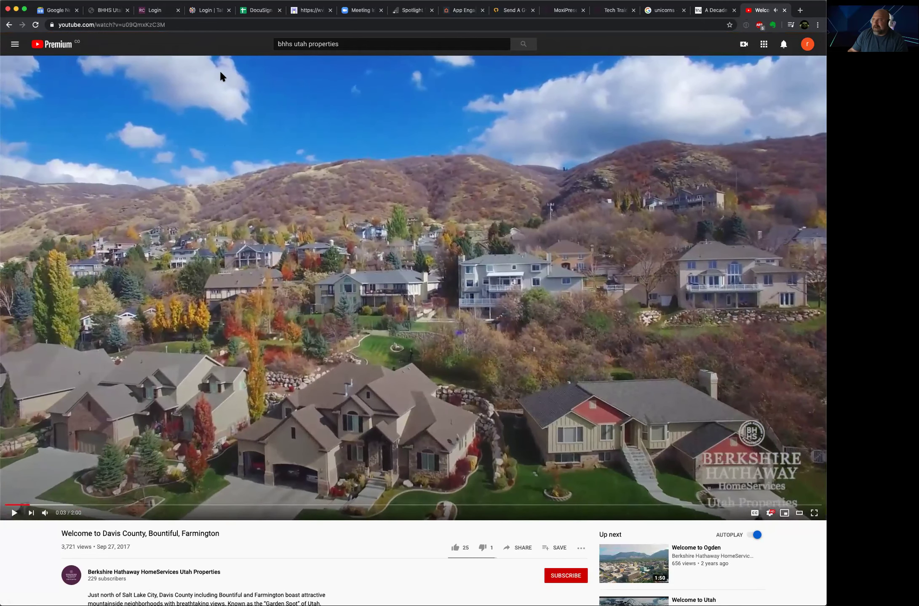
pyautogui.click(179, 25)
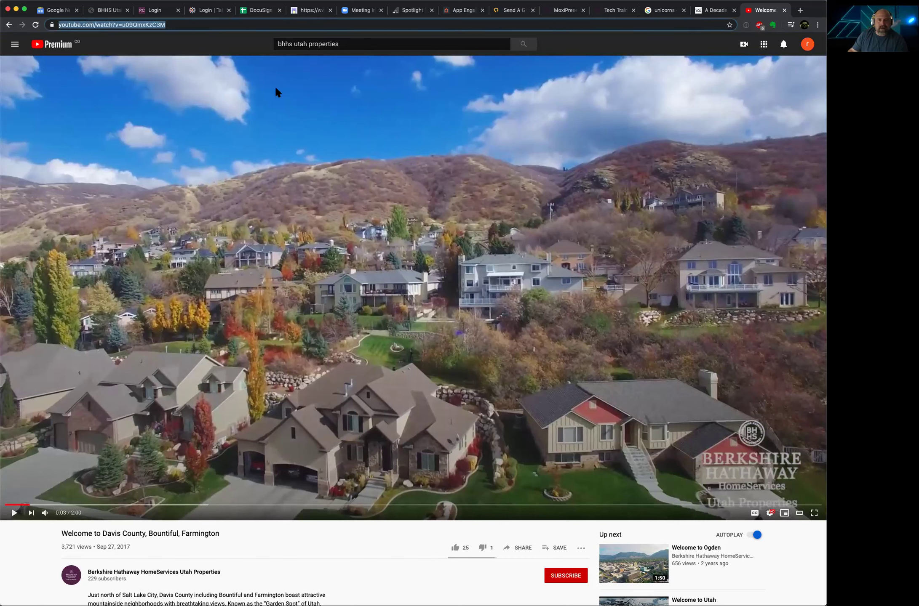
pyautogui.click(521, 565)
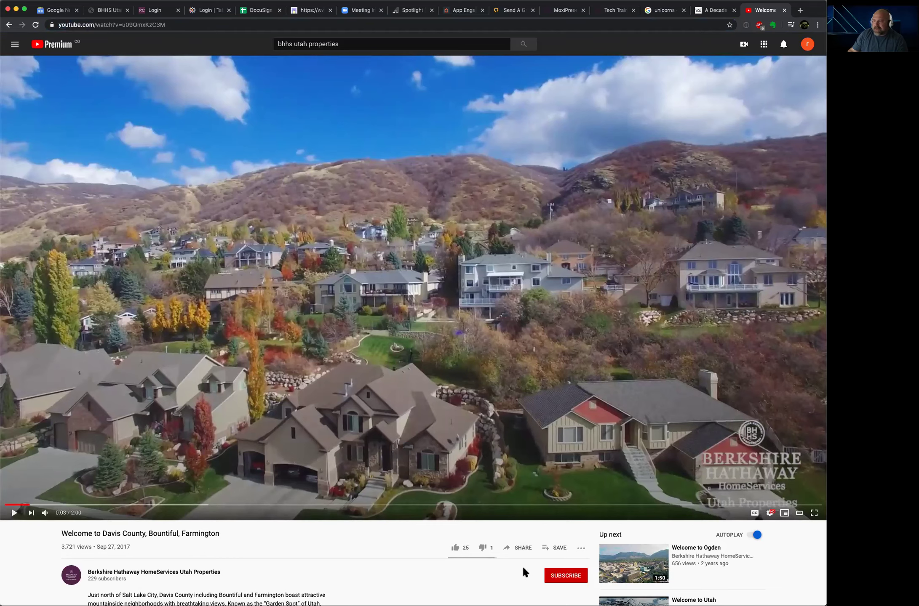
pyautogui.click(522, 549)
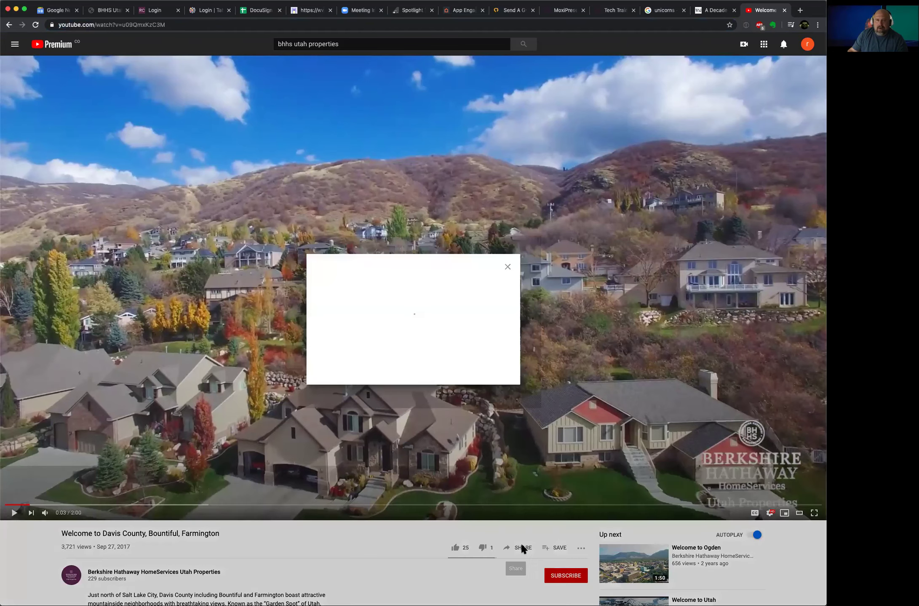
pyautogui.click(499, 333)
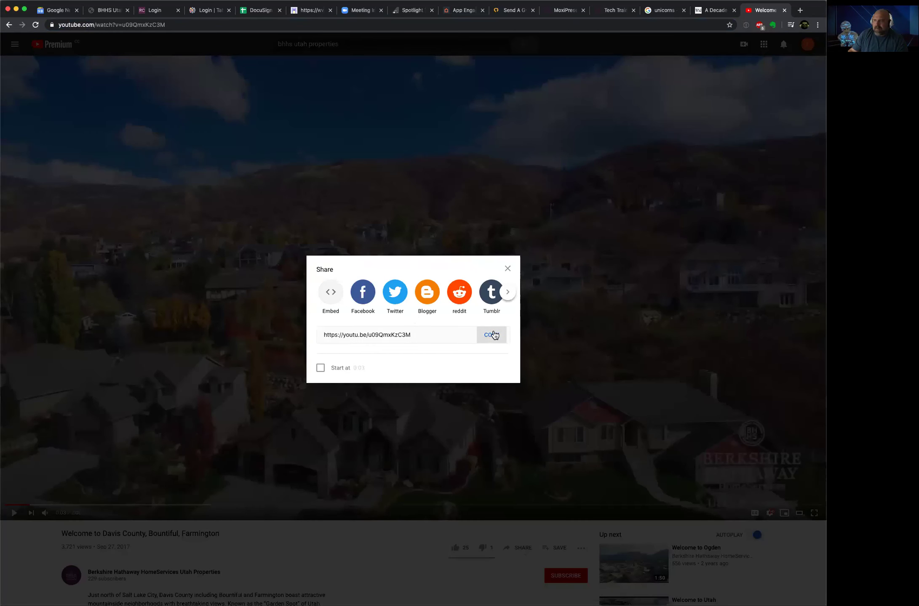
pyautogui.click(508, 268)
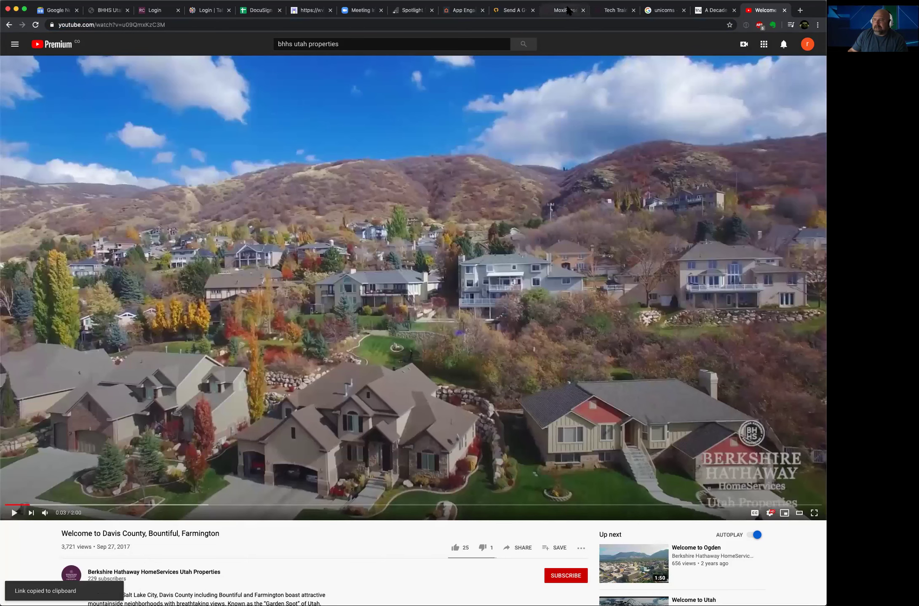
pyautogui.click(571, 8)
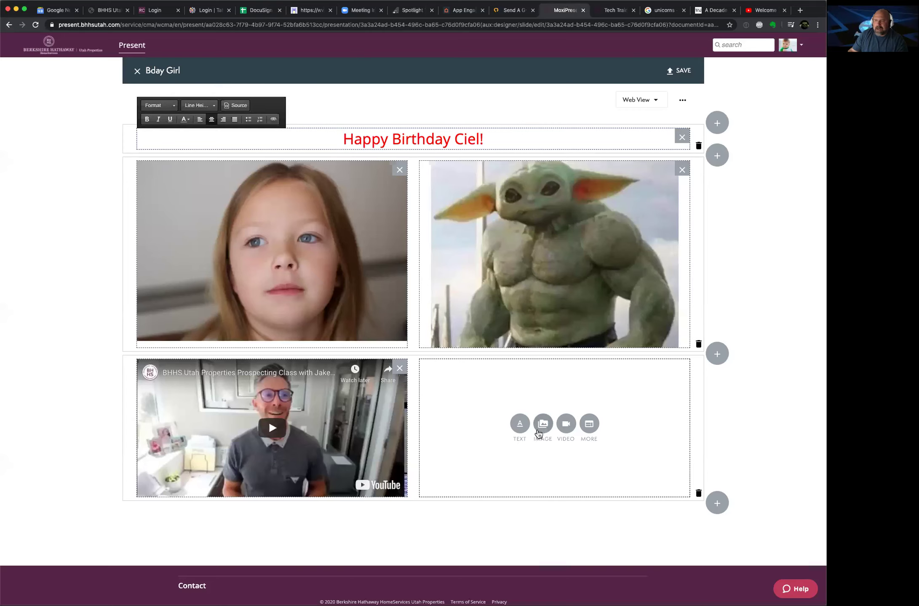
# Step: Embed the Davis County video link in the bottom-right block, then save and close Bday Girl
pyautogui.click(564, 432)
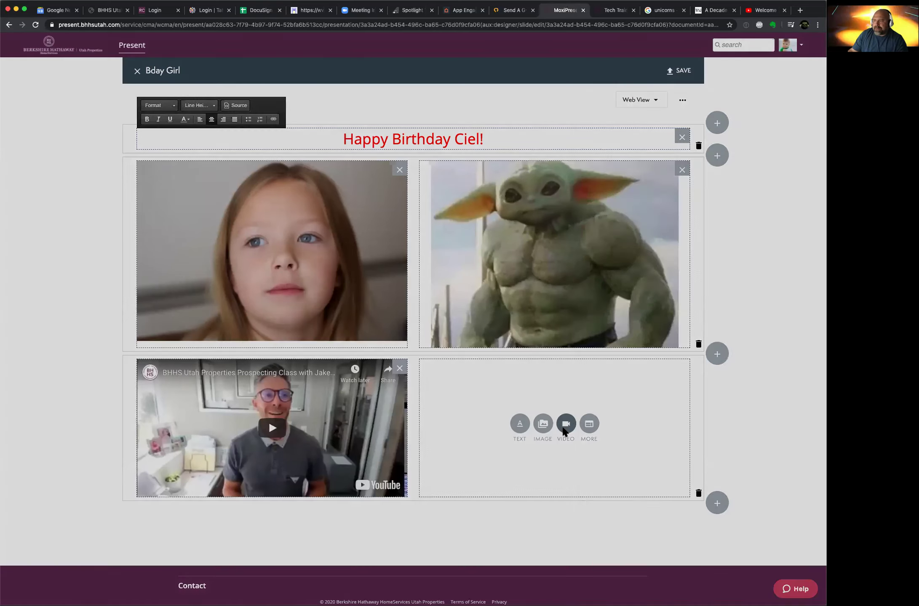
pyautogui.click(598, 84)
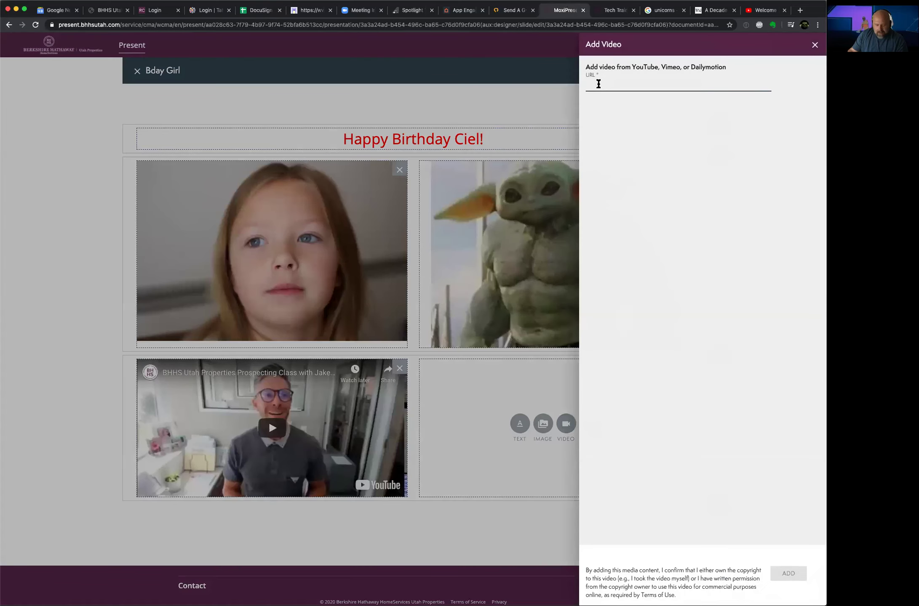
pyautogui.press('super+v')
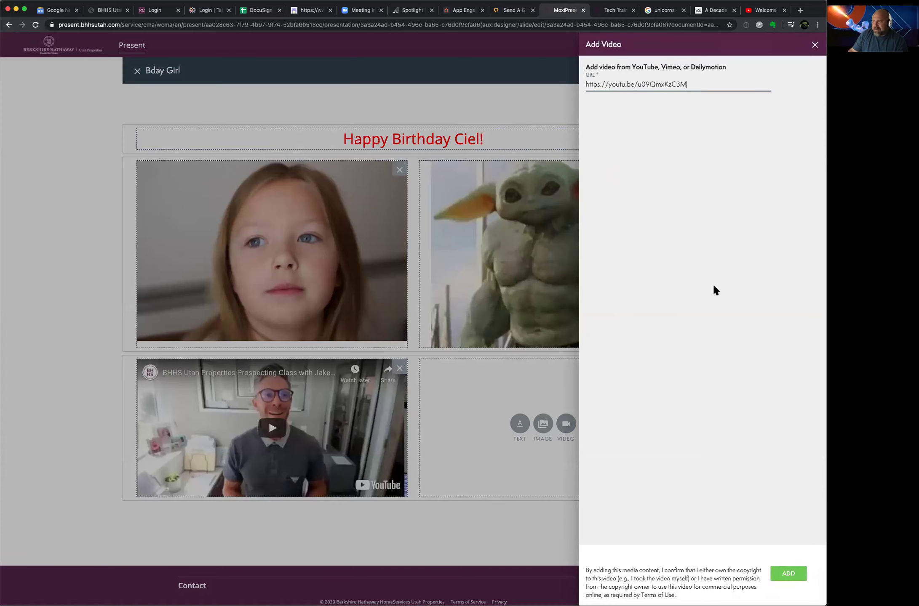
pyautogui.click(787, 572)
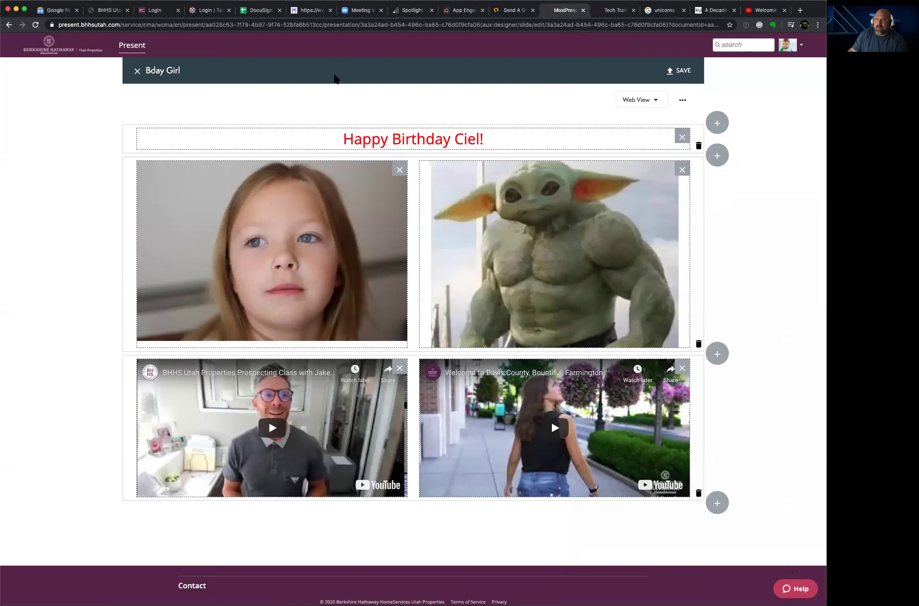
pyautogui.click(674, 72)
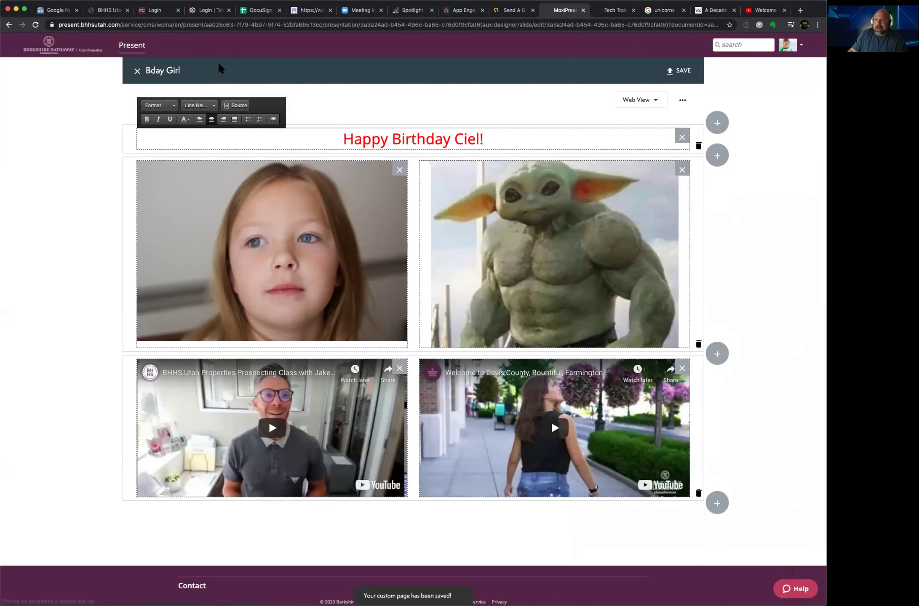
pyautogui.click(137, 71)
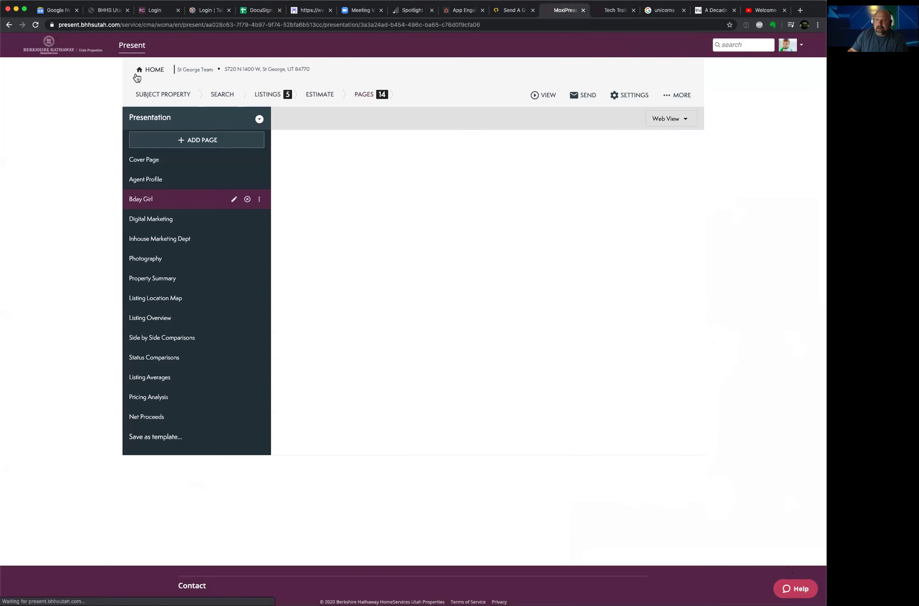
# Step: Preview the Agent Profile and Bday Girl pages, then go back to the presentations dashboard
pyautogui.click(162, 185)
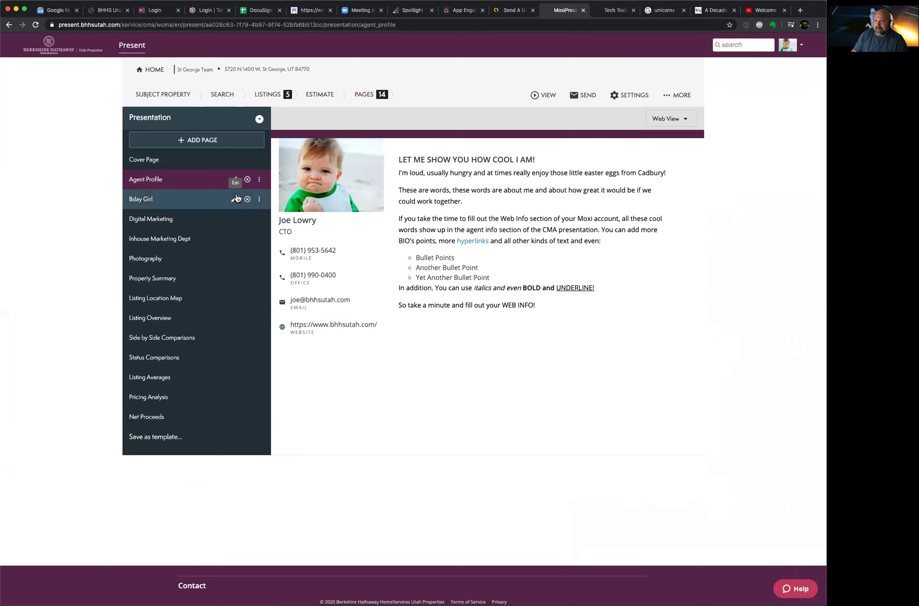
pyautogui.click(197, 200)
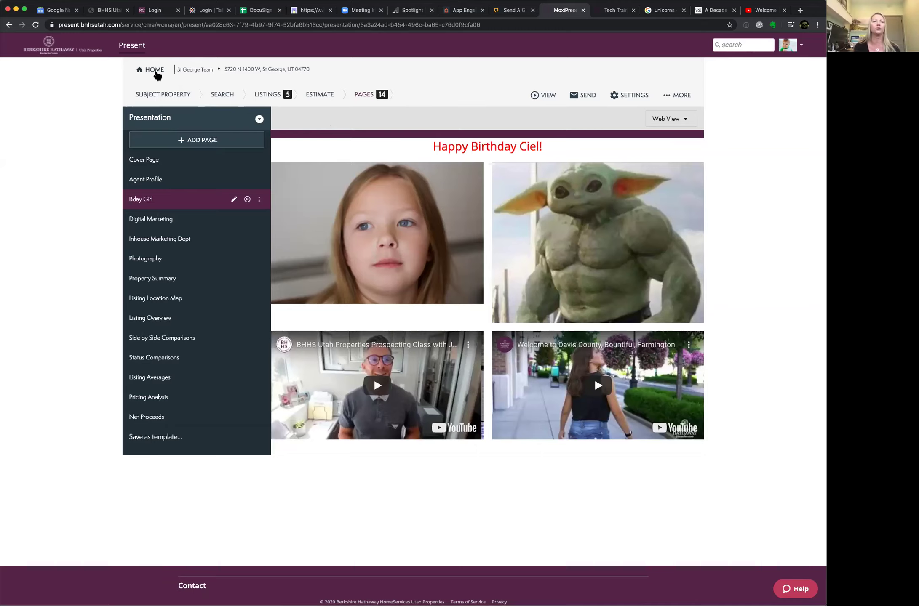
pyautogui.click(138, 49)
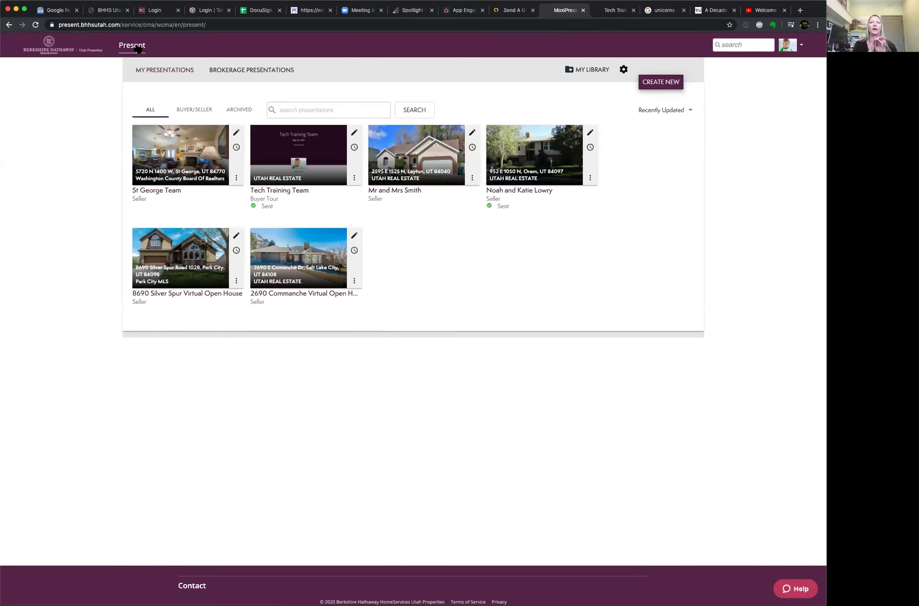
pyautogui.click(243, 67)
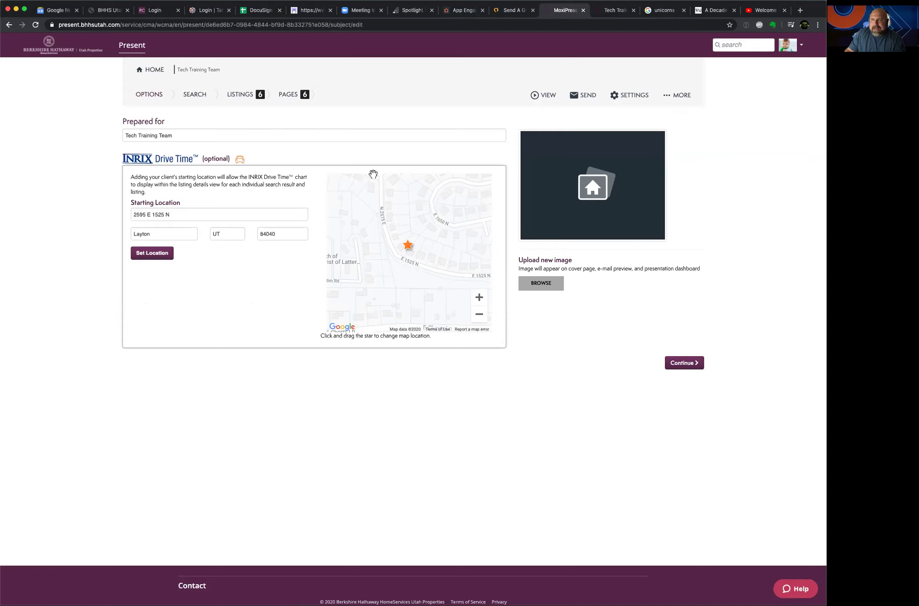
# Step: Choose Add Page > Create New from the Tech Training Team page list
pyautogui.click(289, 94)
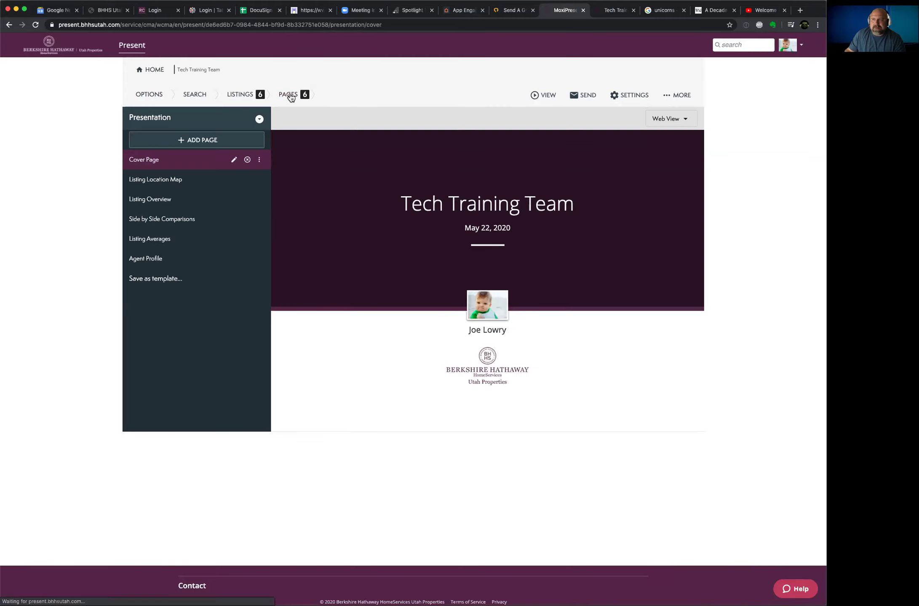
pyautogui.click(210, 142)
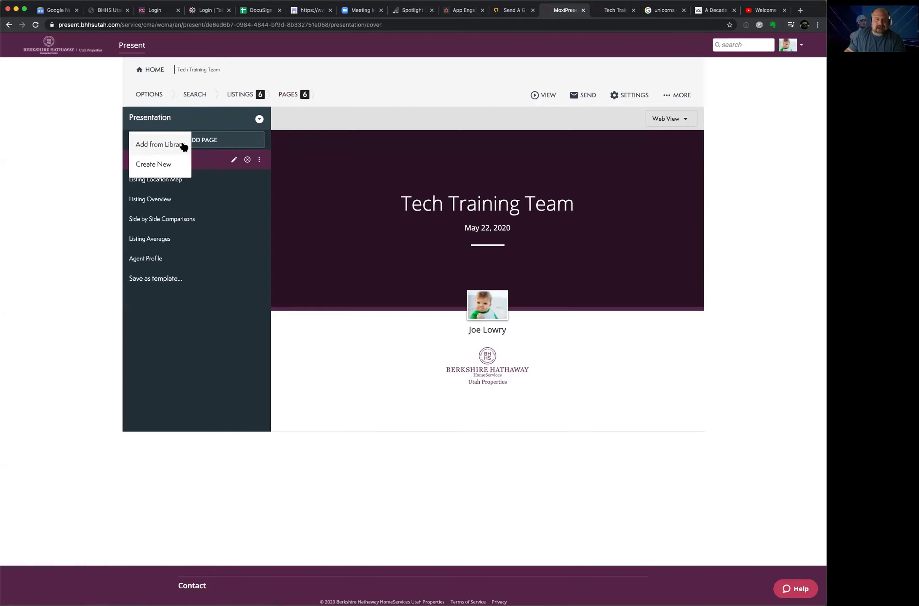
pyautogui.click(158, 168)
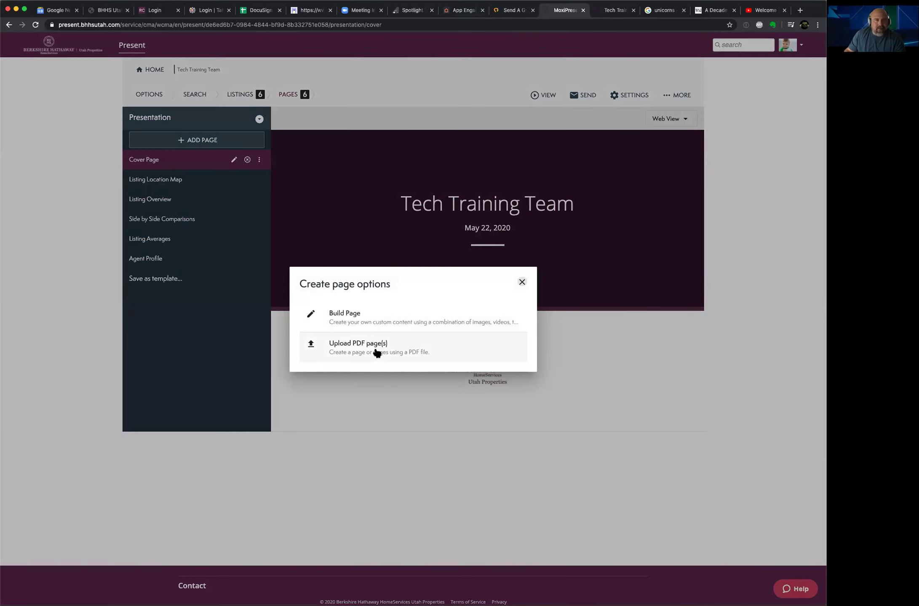
# Step: Create a custom page using the layout with one full-width block above two side-by-side panels
pyautogui.click(364, 316)
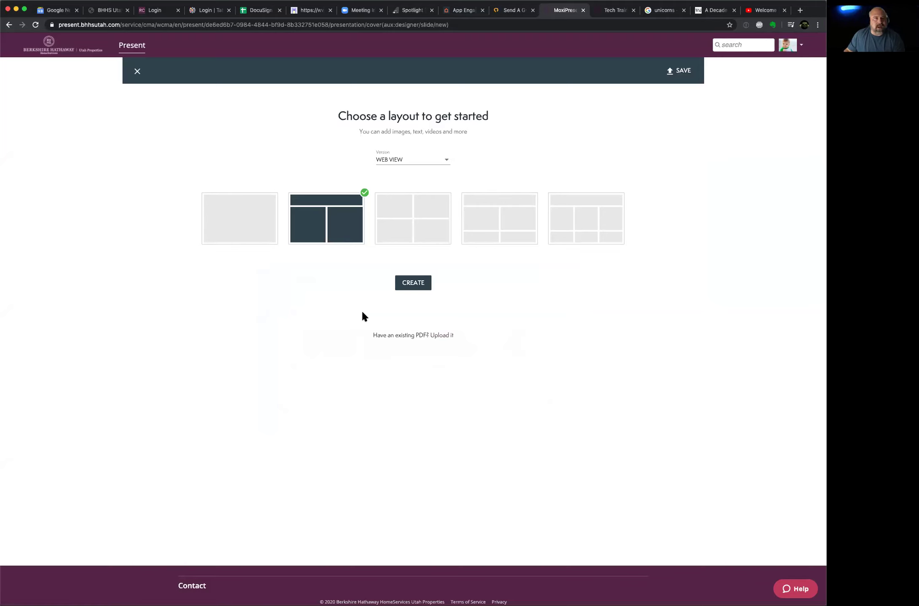
pyautogui.click(406, 285)
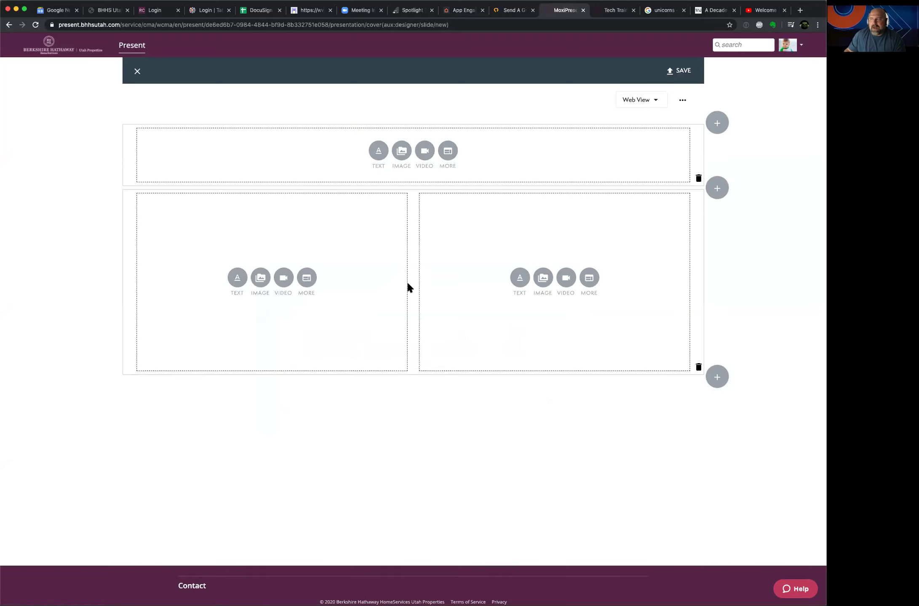